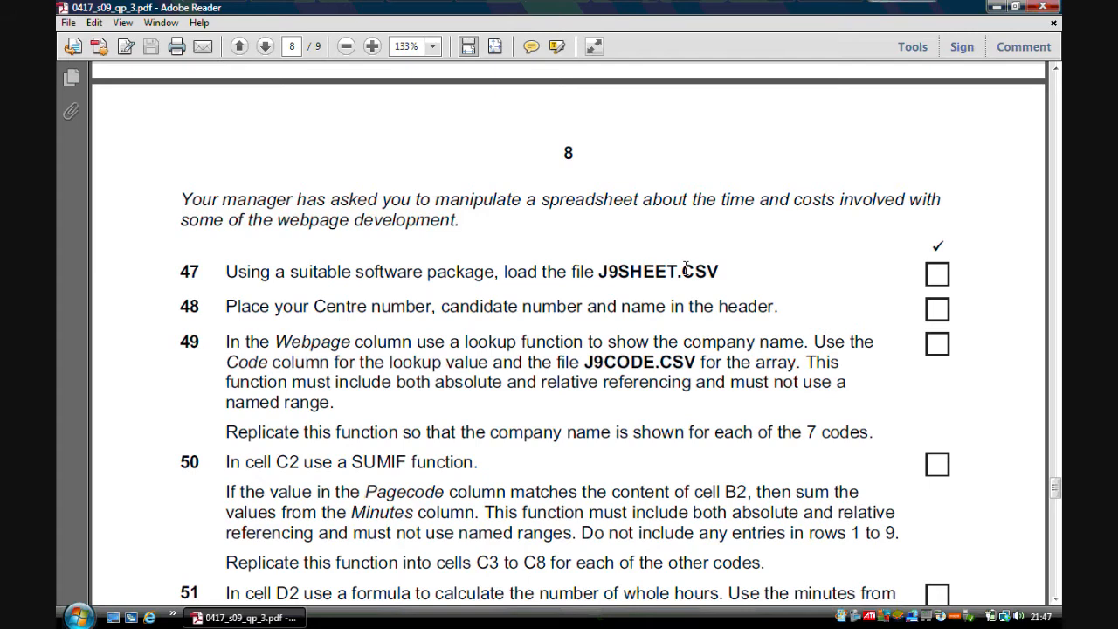
Open J9sheet.csv from the 0417_s09_sf_3 folder inside ICT COURSE, June 2009 3.
left_click(993, 5)
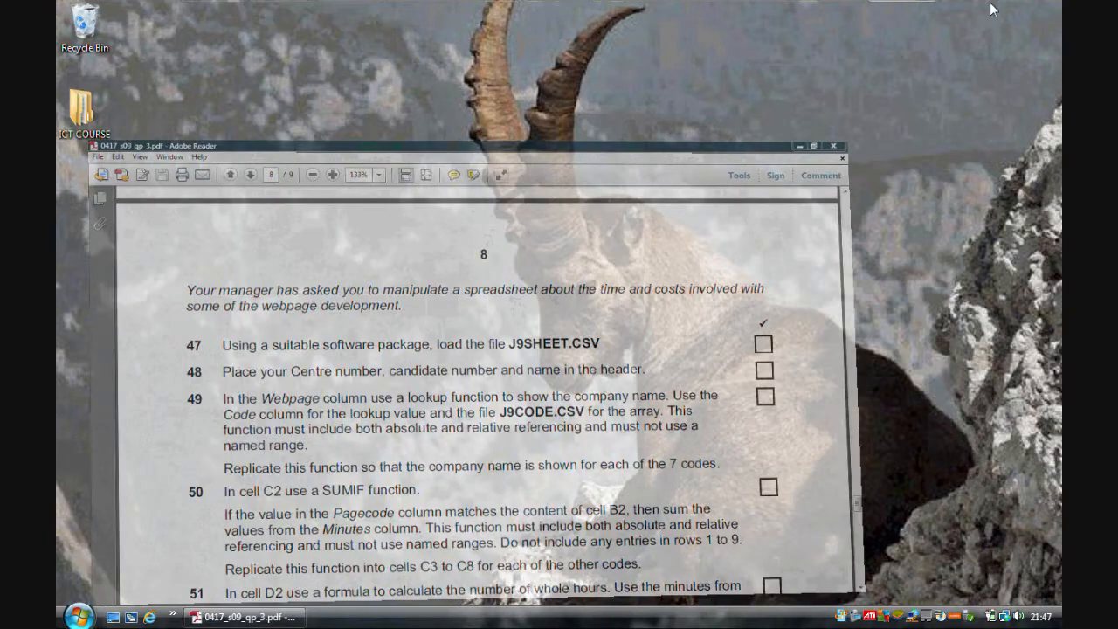
double_click(85, 114)
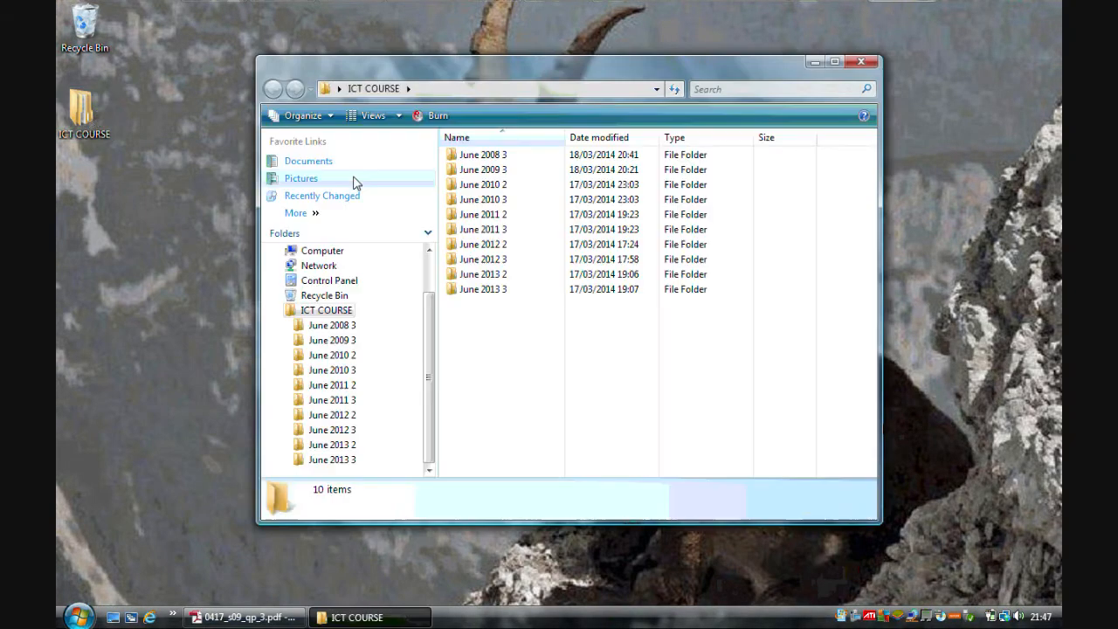
double_click(483, 169)
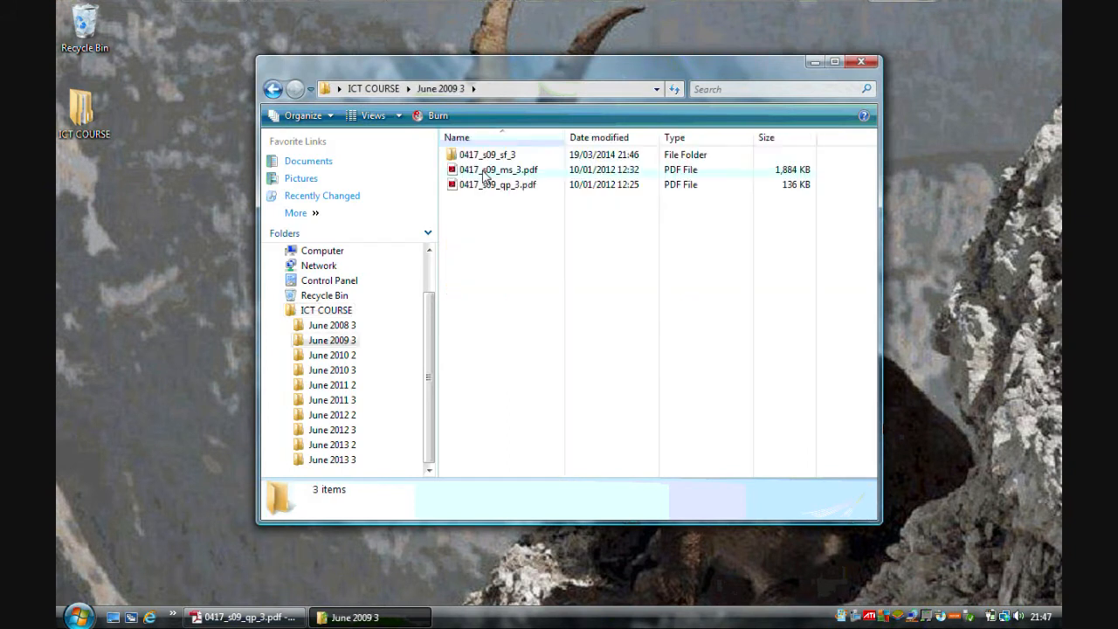
double_click(488, 158)
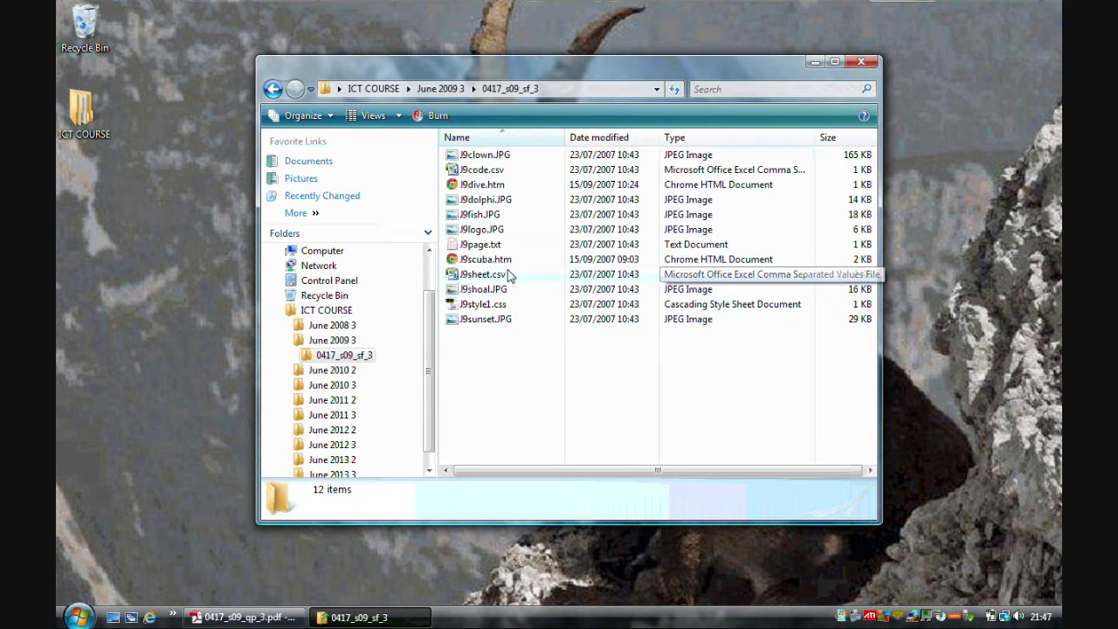
left_click(492, 274)
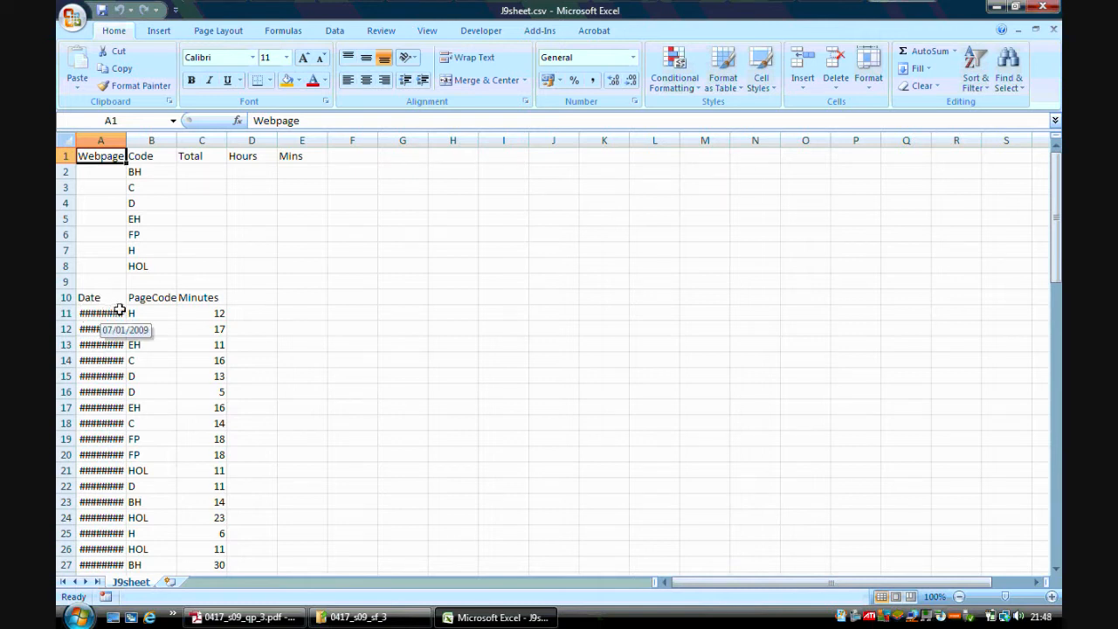
AutoFit all column widths in the J9sheet worksheet and look over the column headings.
left_click(66, 140)
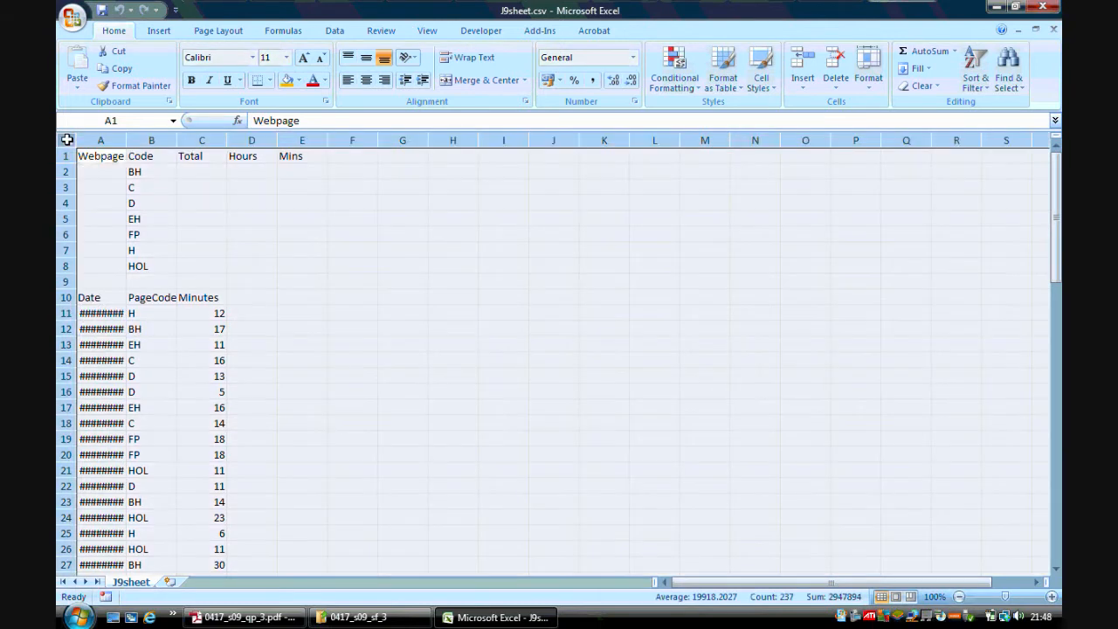
double_click(127, 141)
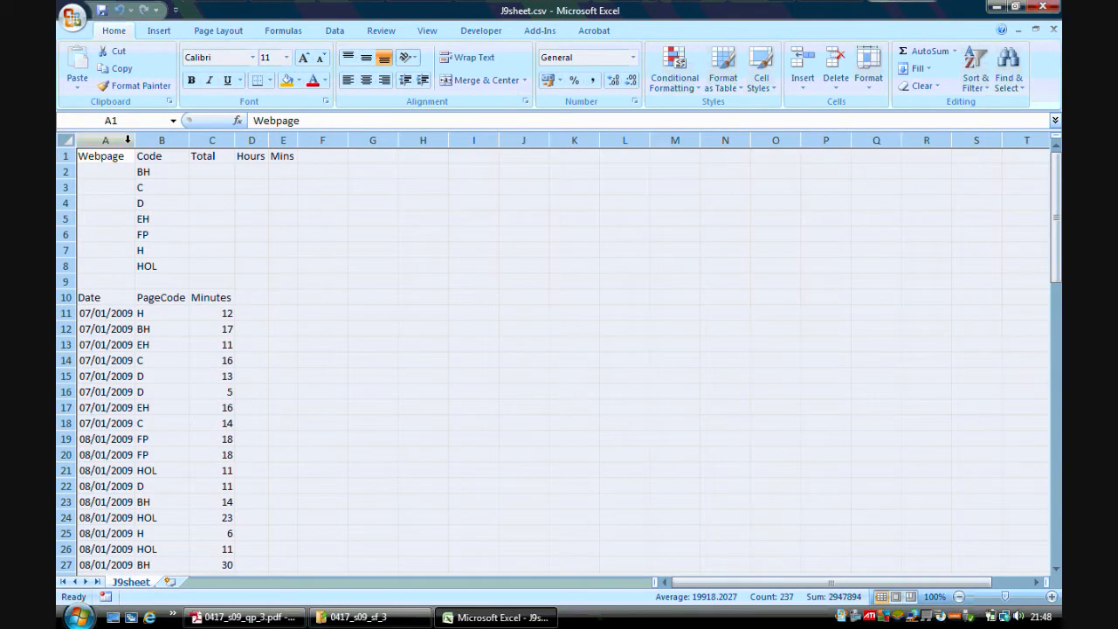
left_click(154, 155)
left_click(196, 156)
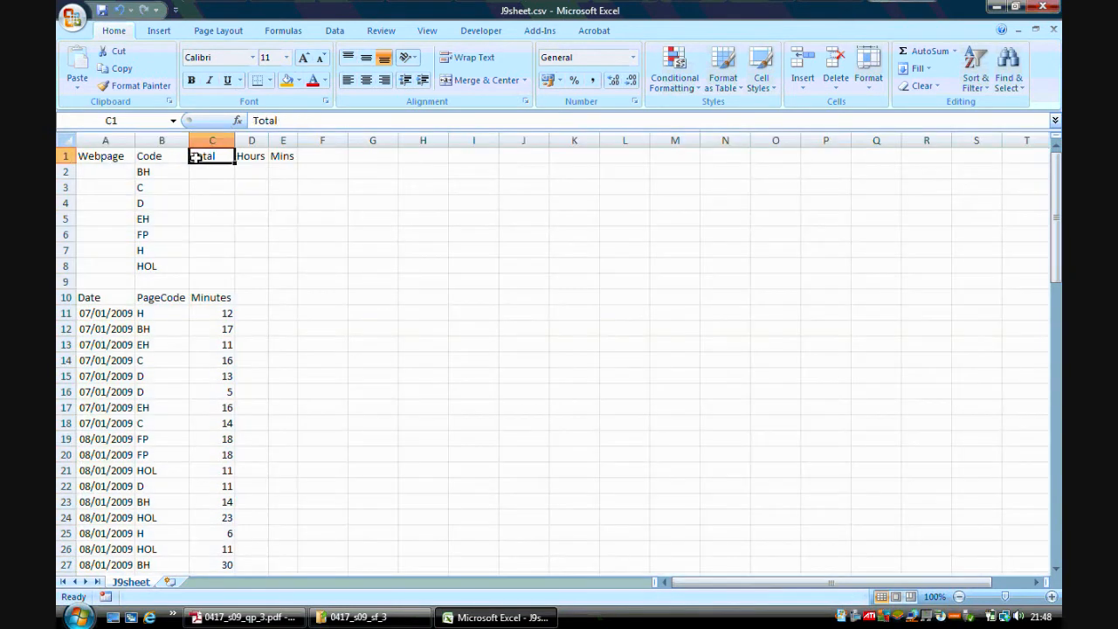
left_click(243, 156)
left_click(278, 156)
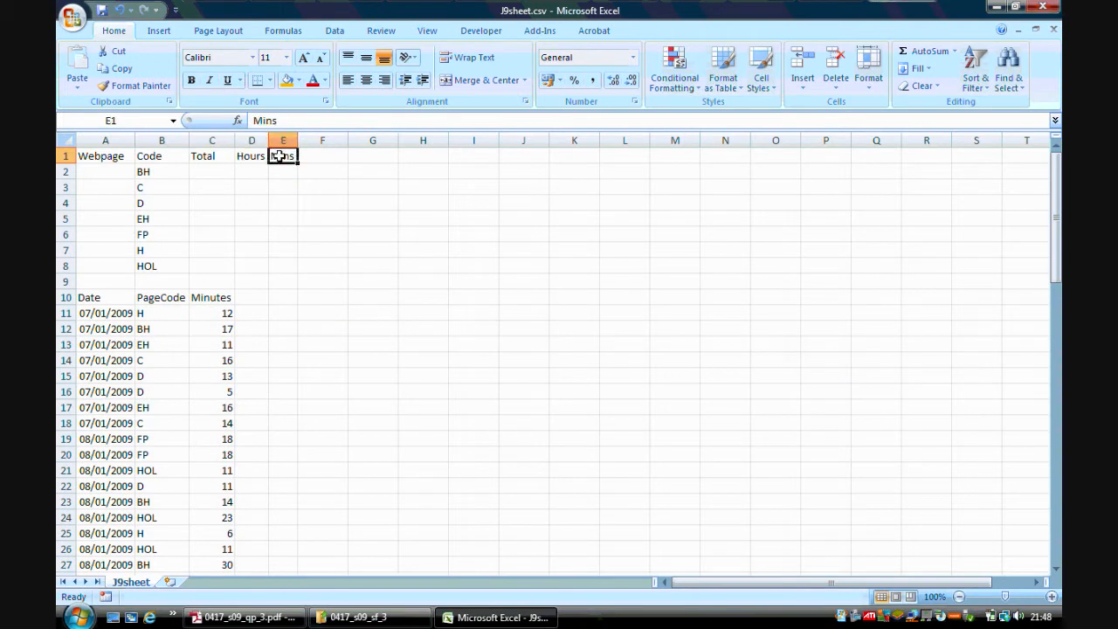
left_click(223, 303)
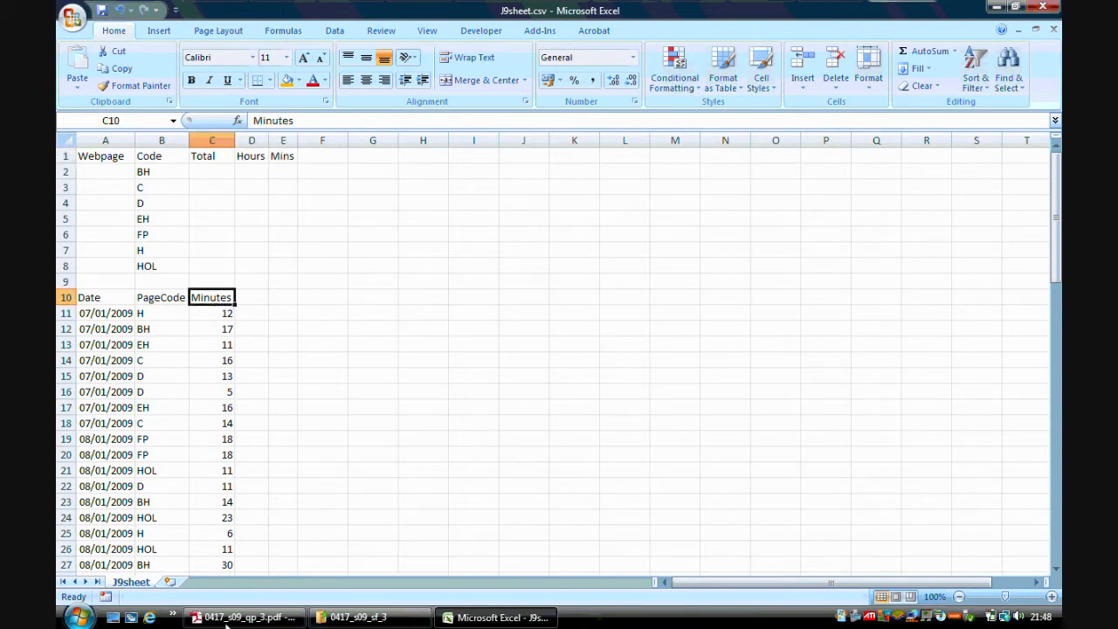
Add a page header reading "name" on the left, "candidate number" centred and "centre number" on the right, and return to Normal view.
left_click(229, 617)
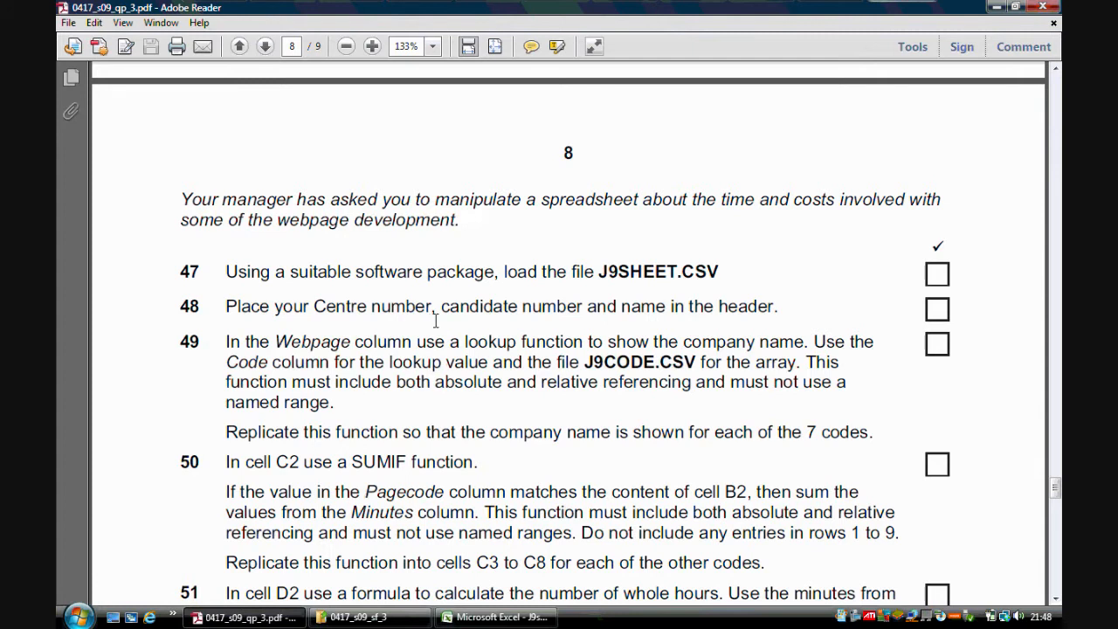
left_click(495, 617)
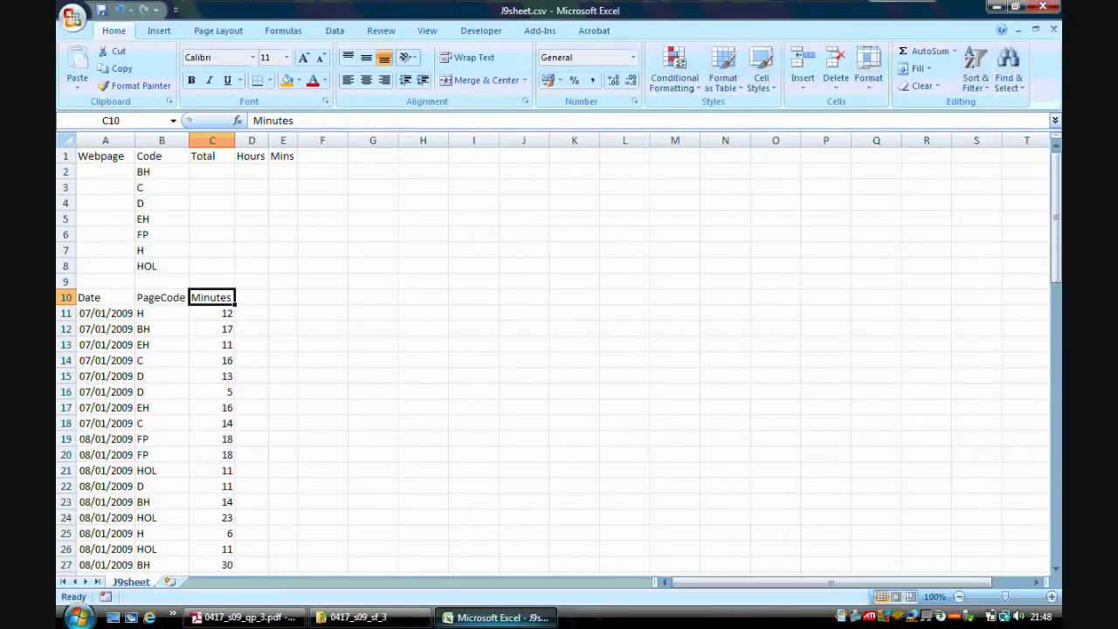
left_click(160, 31)
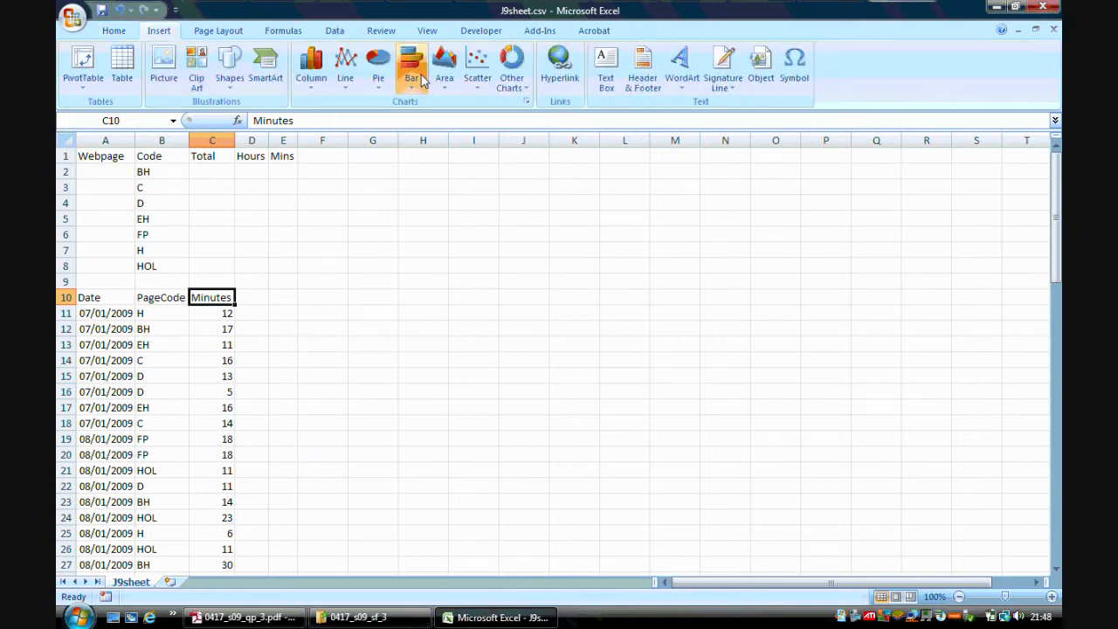
left_click(642, 68)
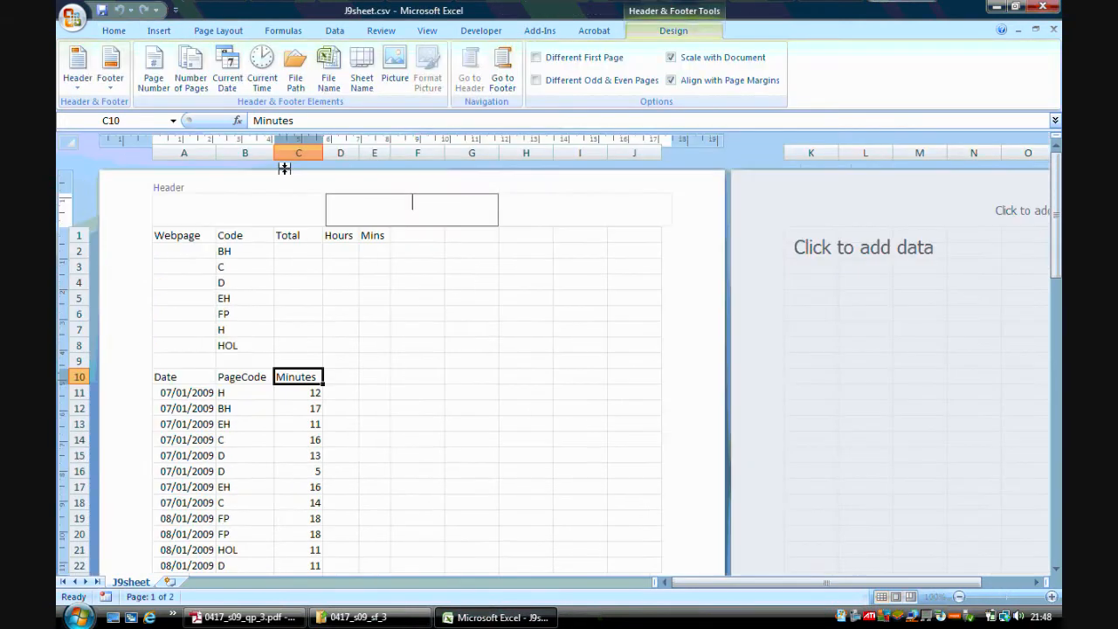
left_click(211, 206)
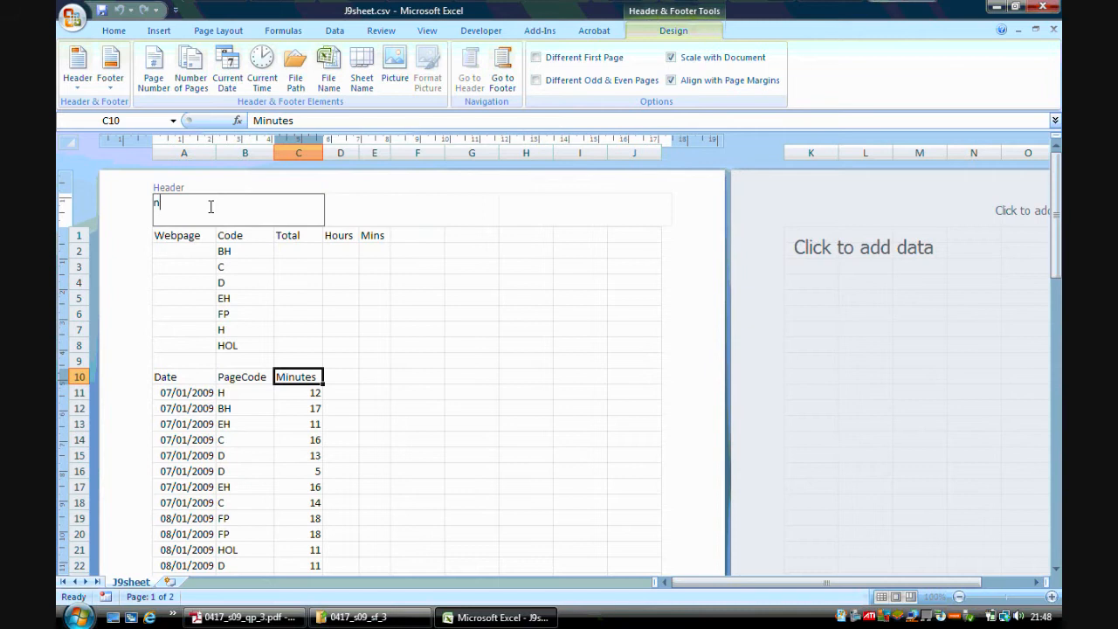
left_click(380, 208)
type("cand")
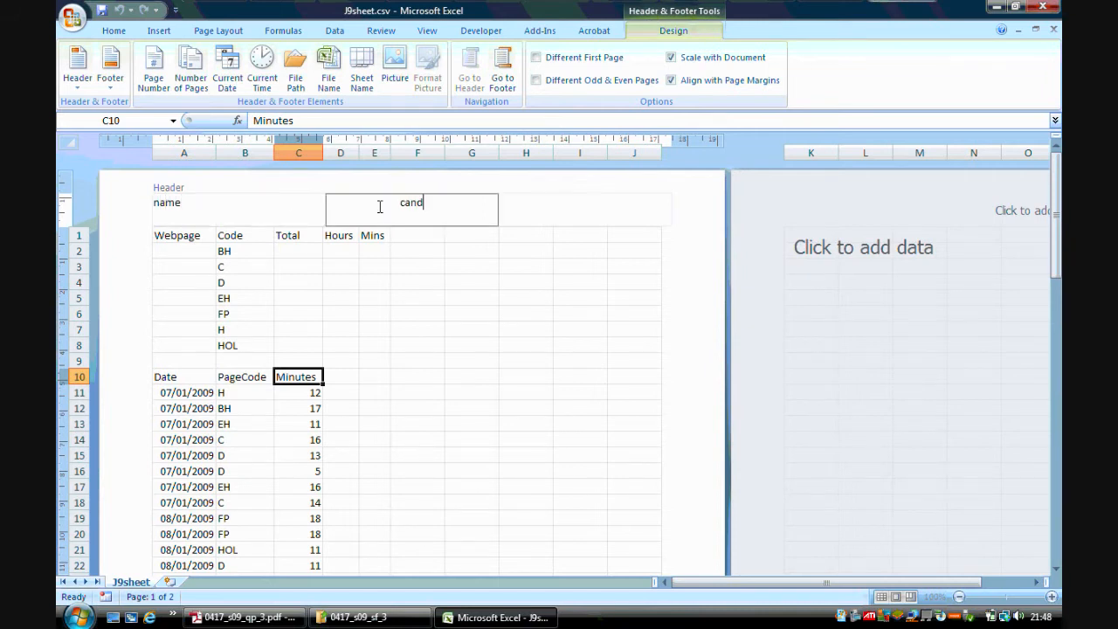
type("idate number")
left_click(542, 217)
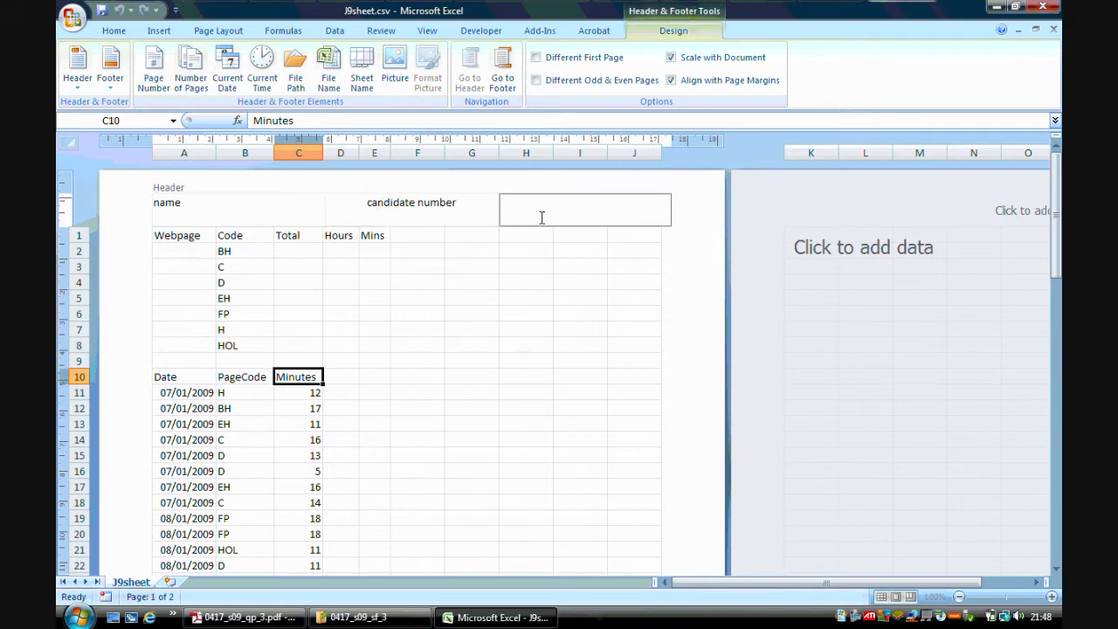
type("centre number")
left_click(514, 314)
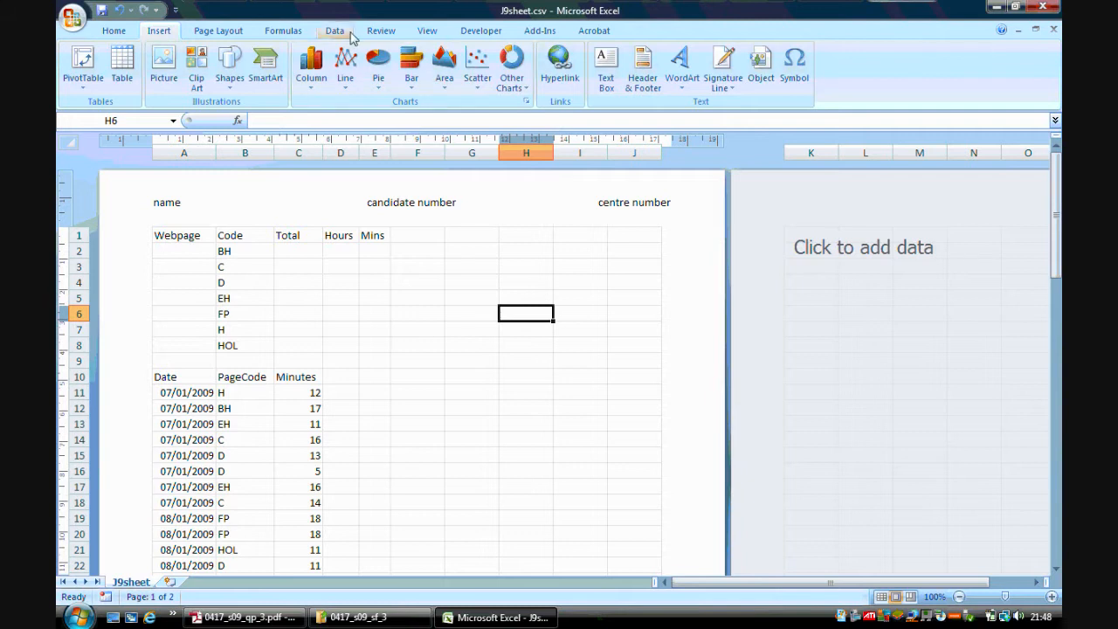
left_click(428, 31)
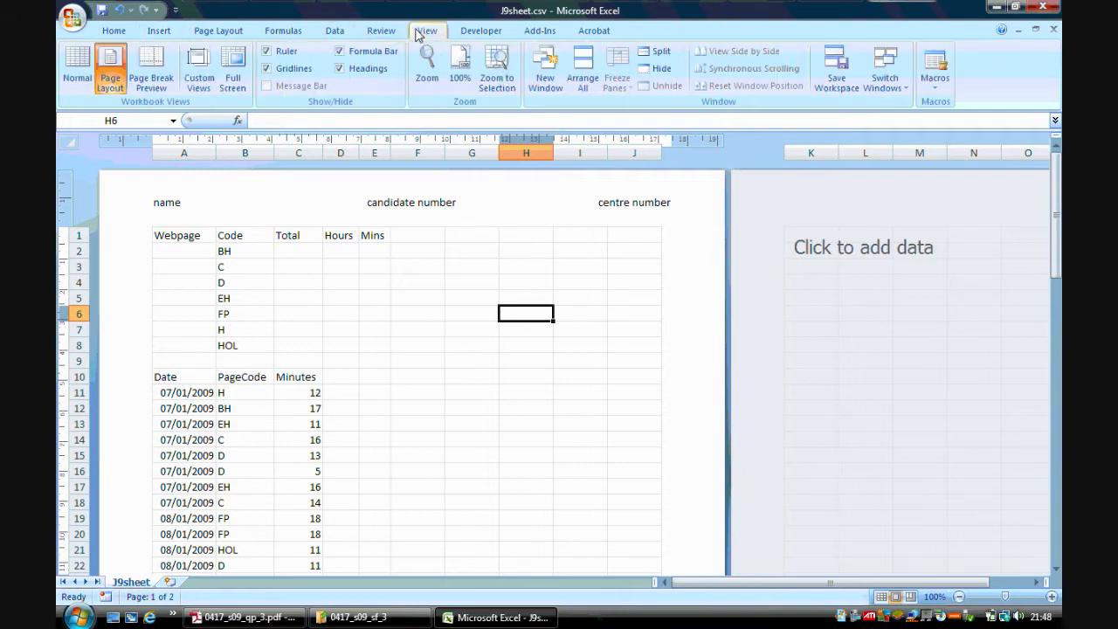
left_click(78, 61)
Check the question paper, open J9code.csv from the 0417_s09_sf_3 folder and AutoFit its Webpage column.
left_click(245, 617)
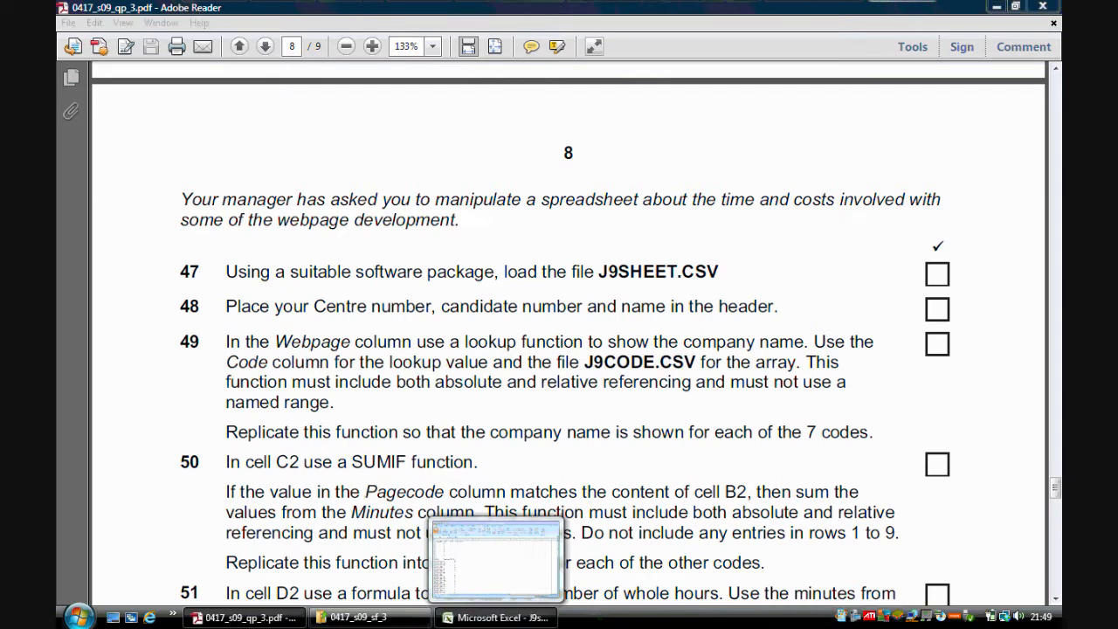
left_click(494, 617)
left_click(166, 167)
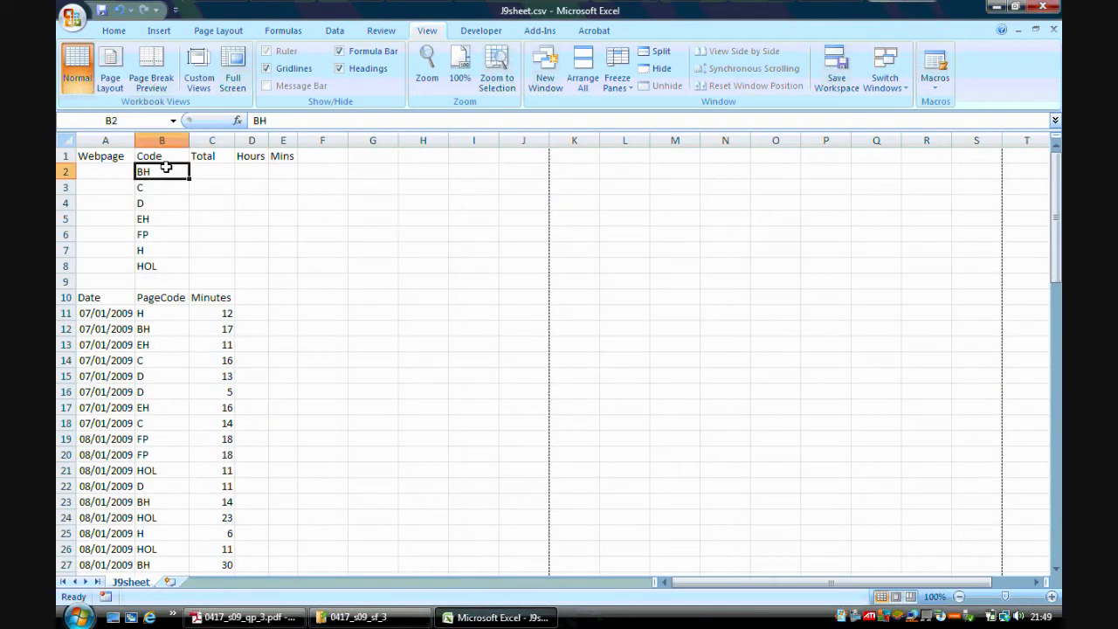
mouse_move(321, 622)
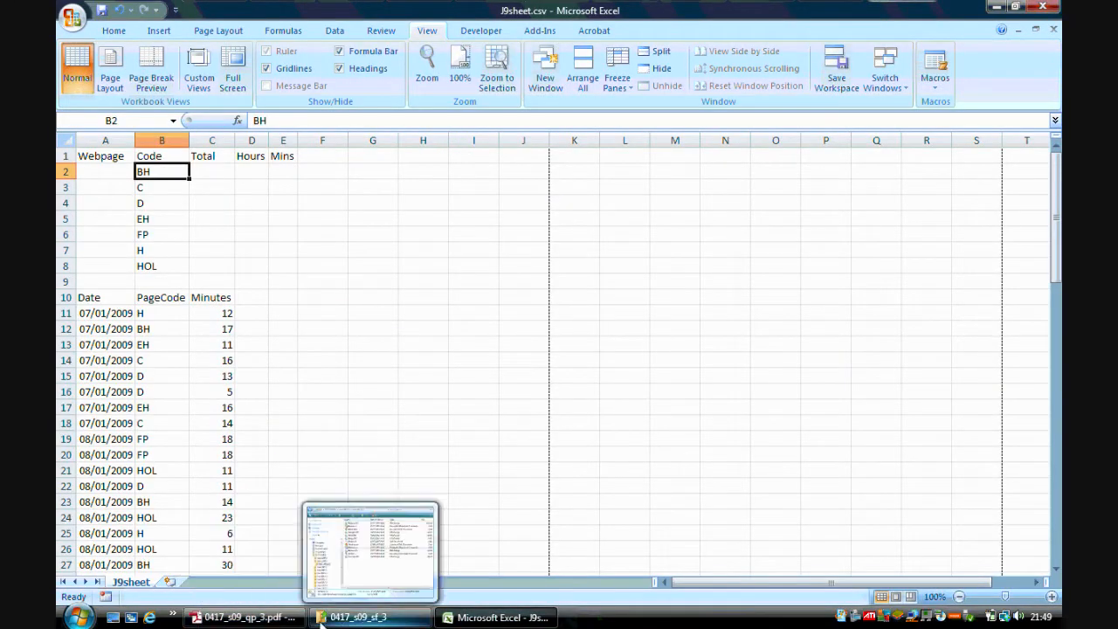
left_click(358, 617)
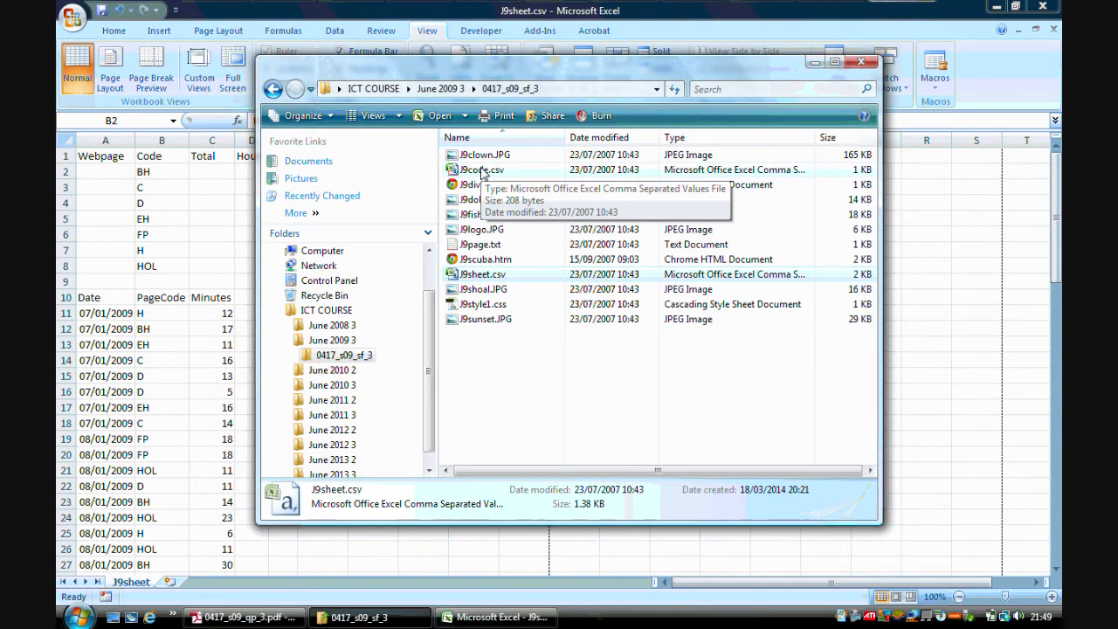
double_click(481, 170)
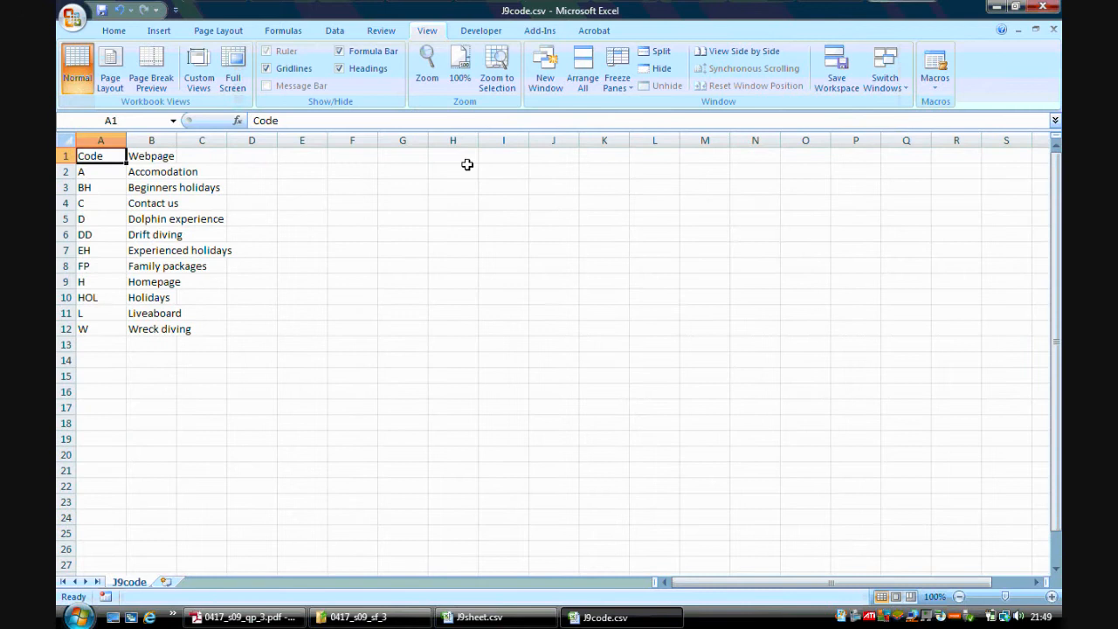
double_click(176, 139)
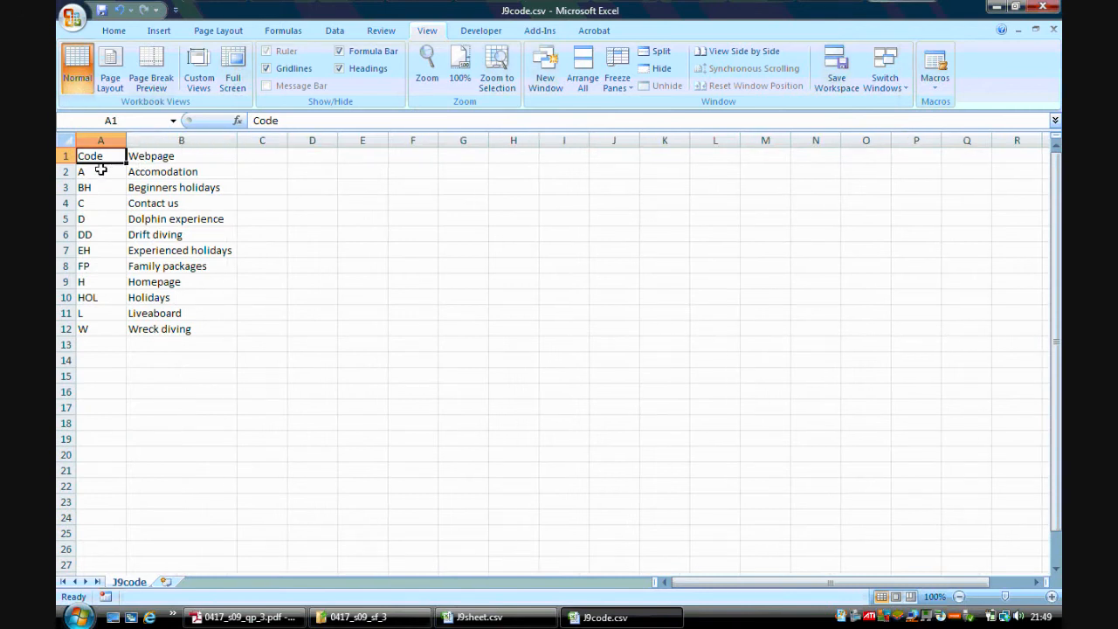
Examine the code table in J9code.csv, comparing code BH with J9sheet.csv, and check the lookup task in the question paper.
left_click_drag(91, 157, 162, 331)
left_click_drag(312, 149, 538, 172)
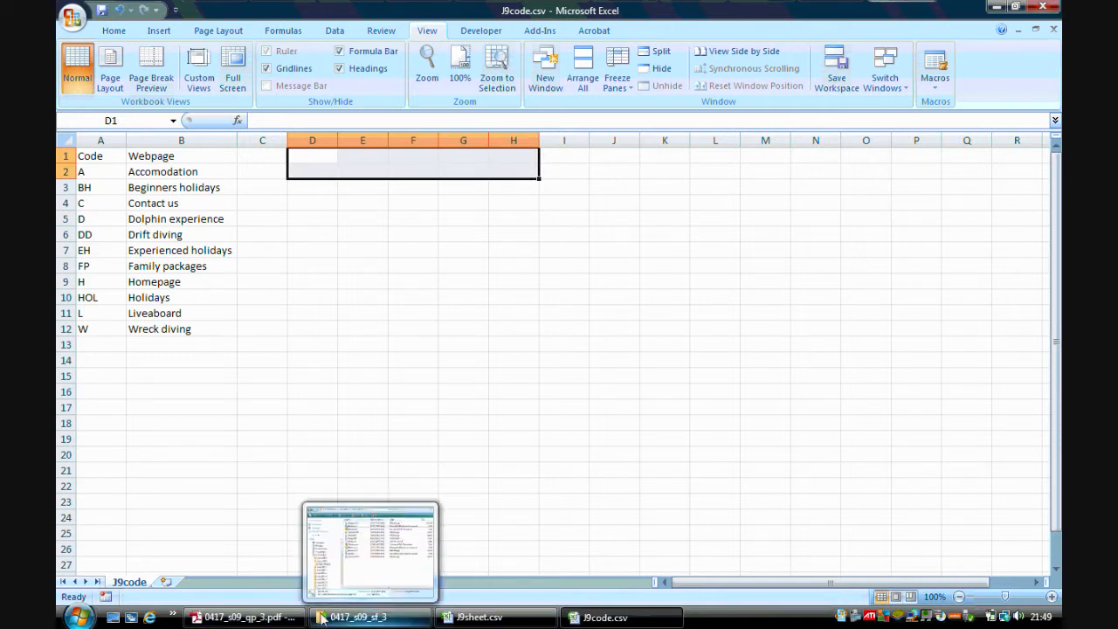
left_click(525, 617)
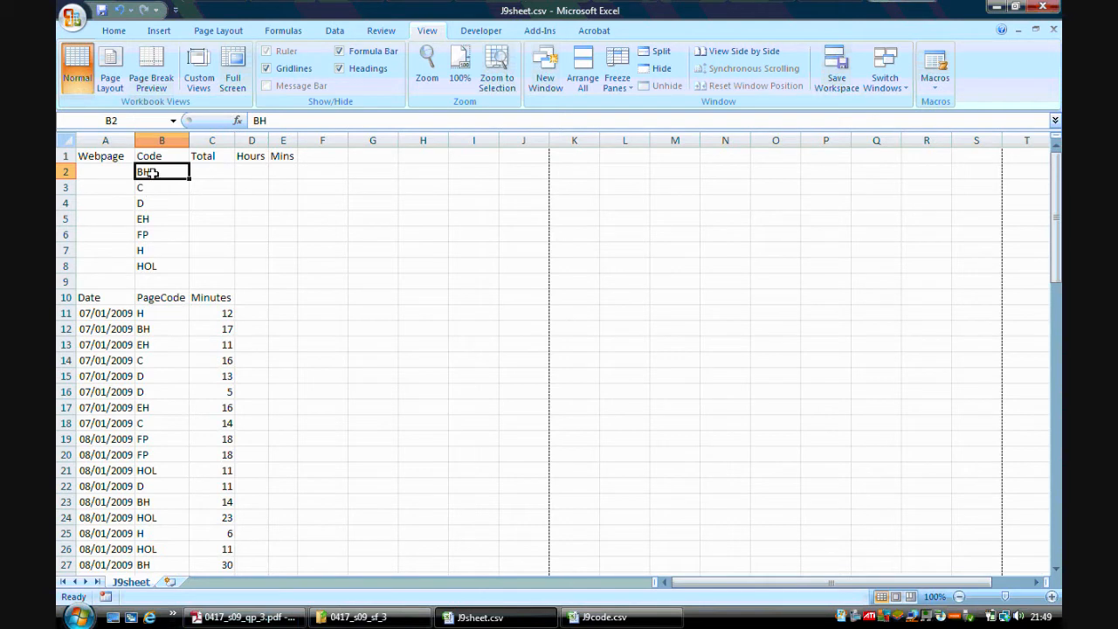
left_click(635, 620)
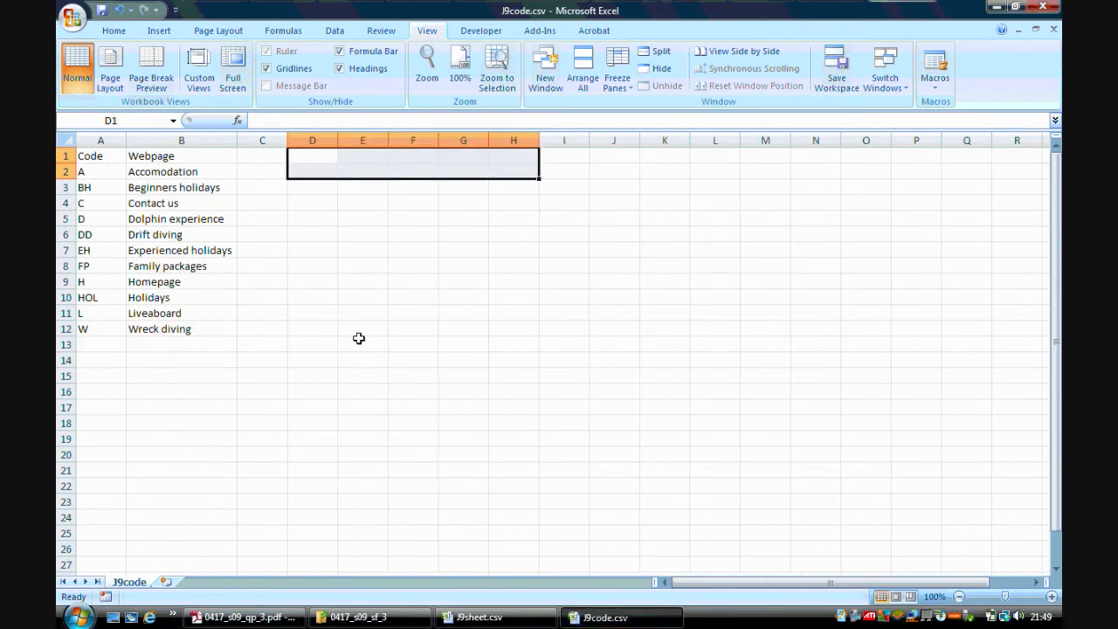
left_click(93, 188)
left_click(142, 188)
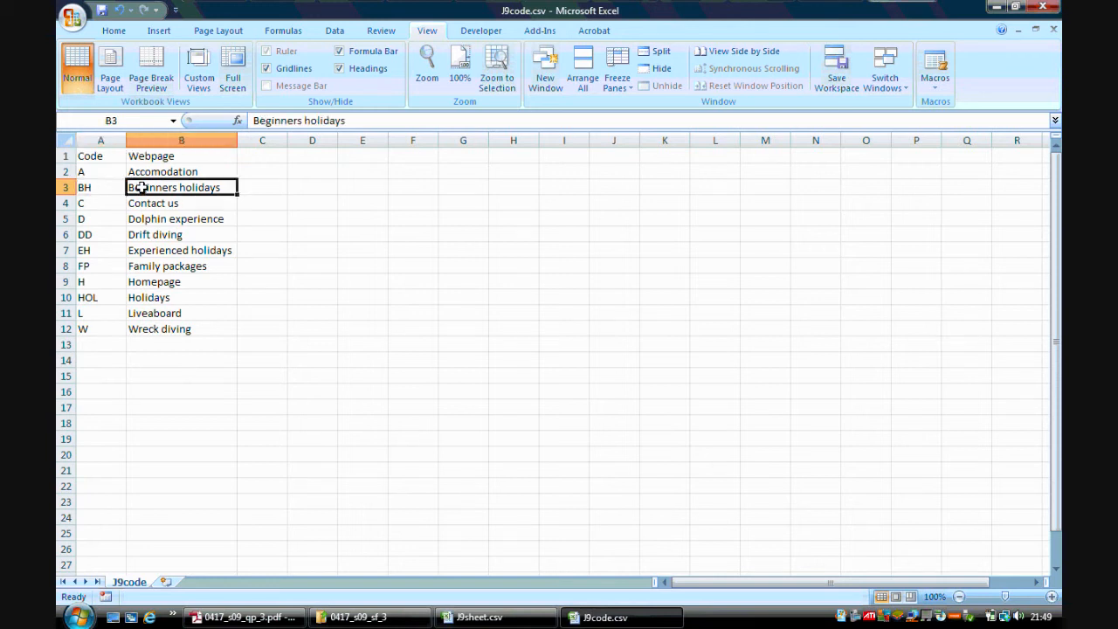
left_click(262, 616)
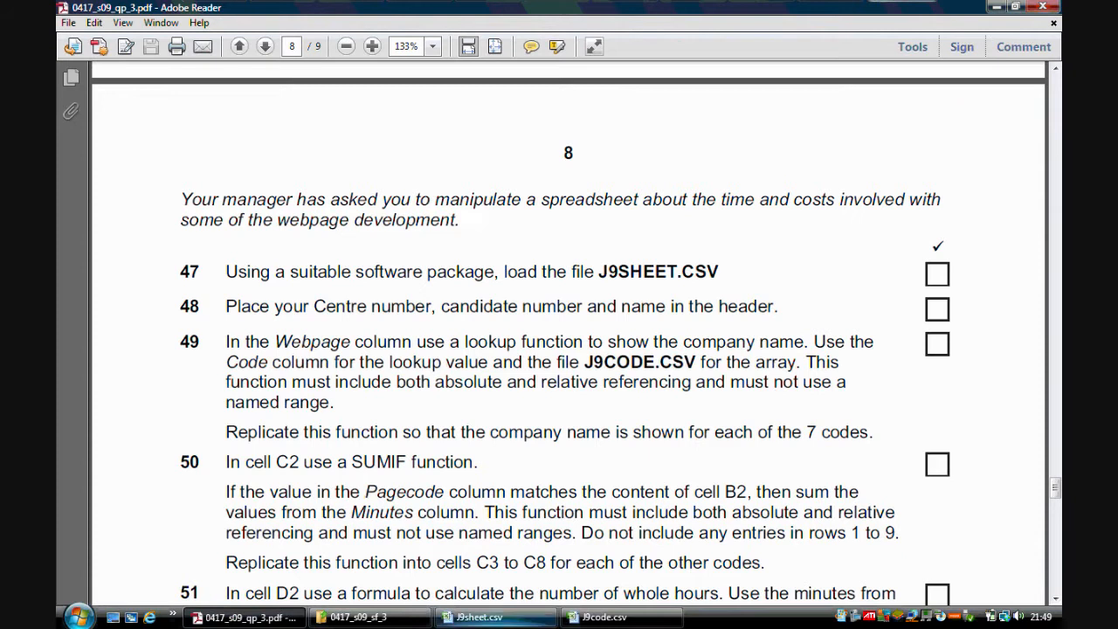
Start a VLOOKUP function in cell A2 of J9sheet.csv with code cell B2 as the lookup value.
left_click(505, 620)
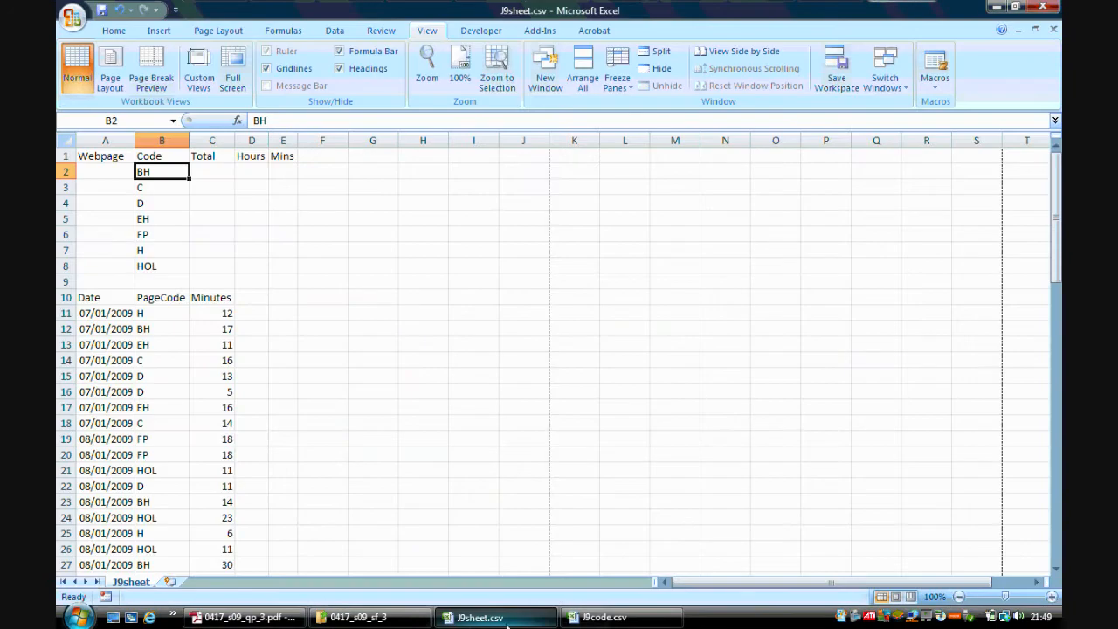
left_click(106, 173)
left_click(113, 31)
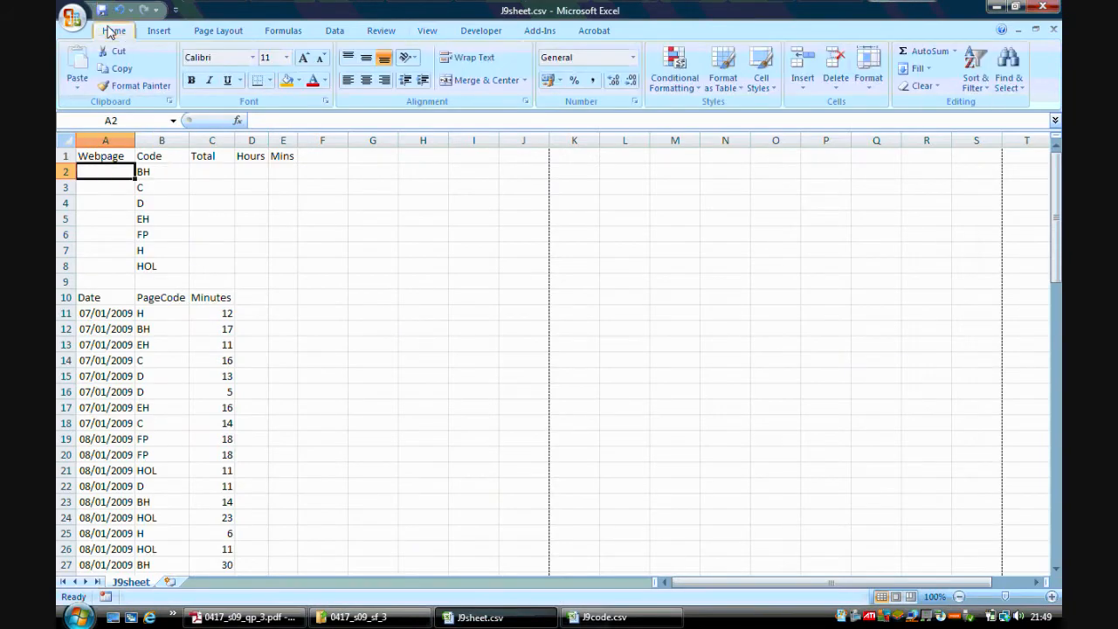
left_click(238, 121)
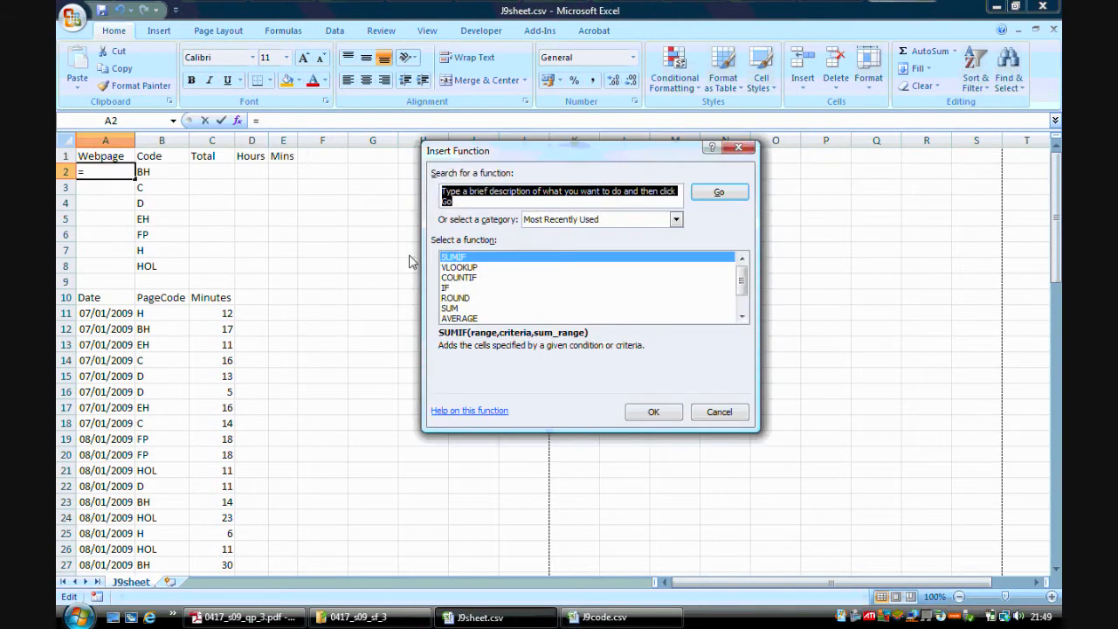
type("vlookup")
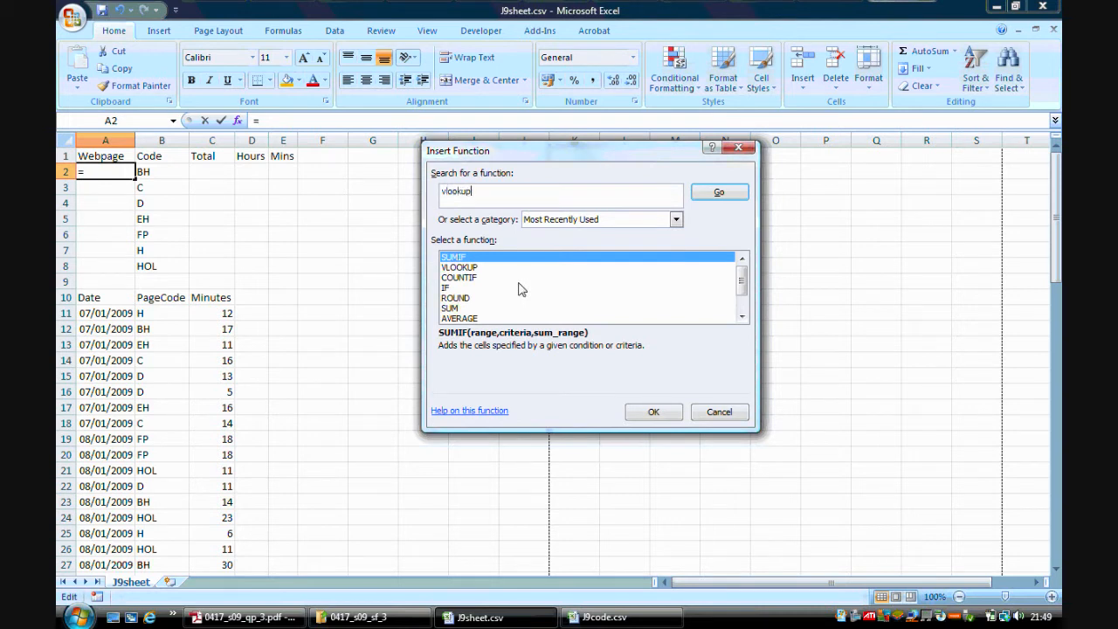
left_click(717, 192)
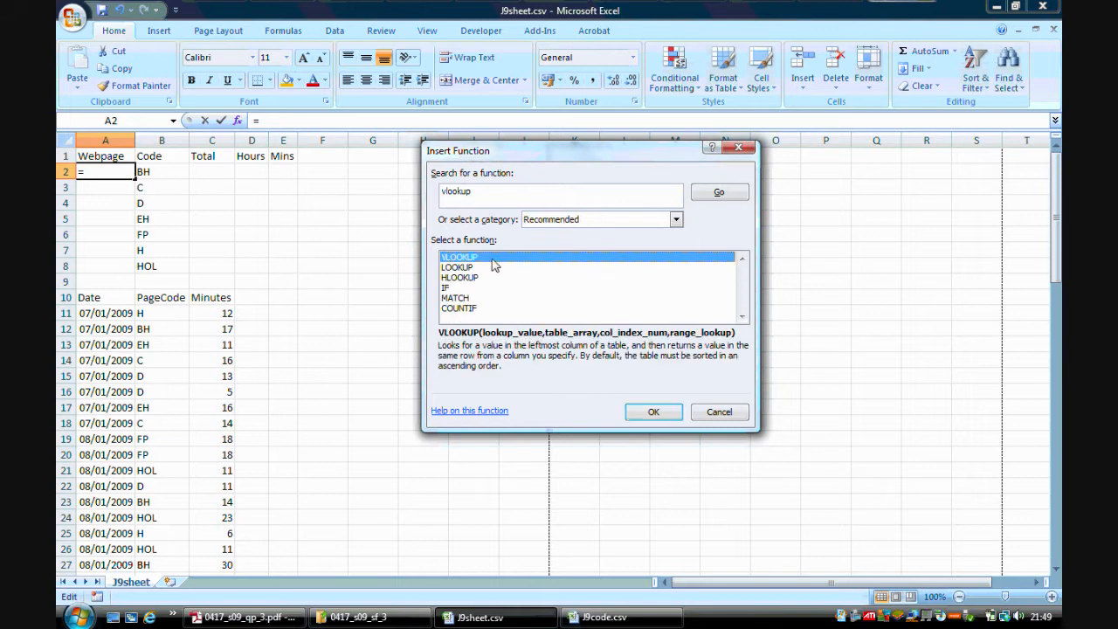
left_click(653, 413)
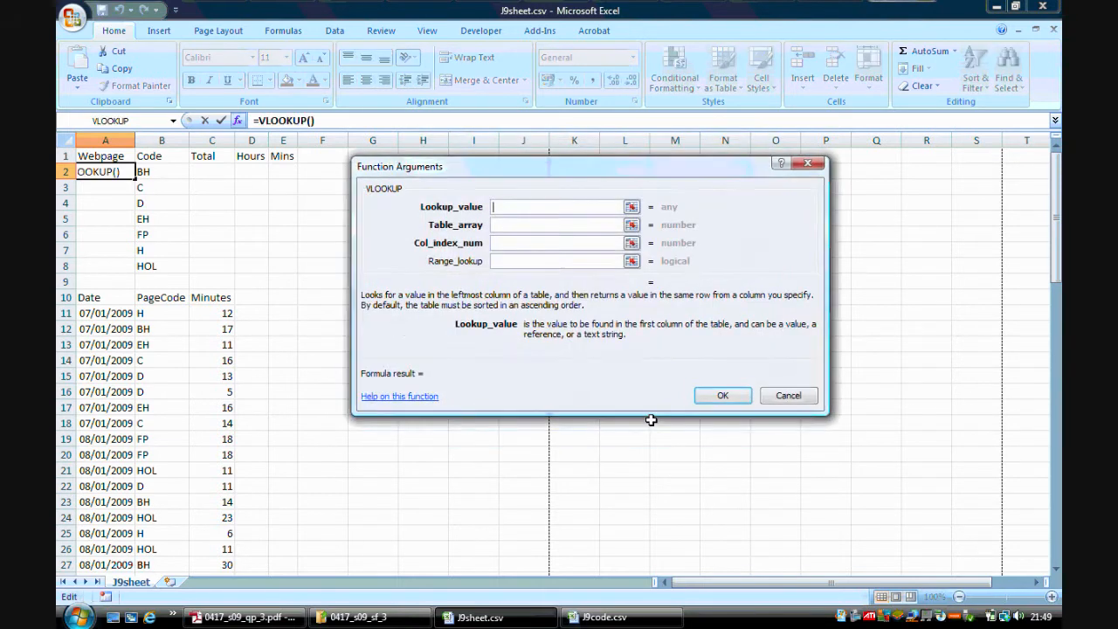
left_click(162, 166)
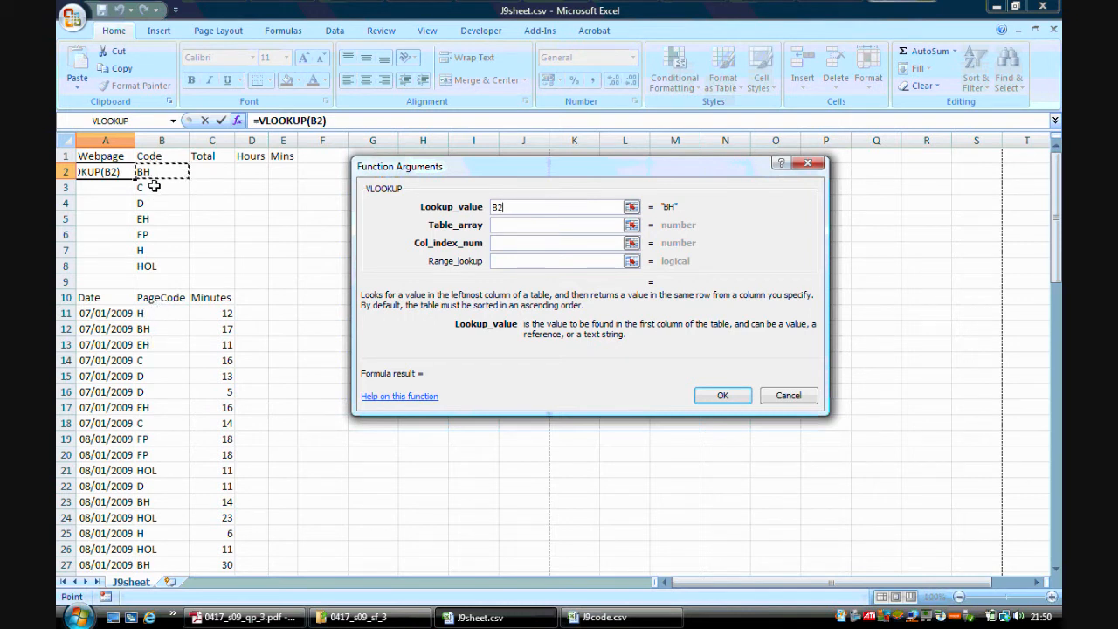
Complete the VLOOKUP with J9code.csv range $A$2:$B$12 as the table array, column index 2 and range lookup 0.
left_click(503, 223)
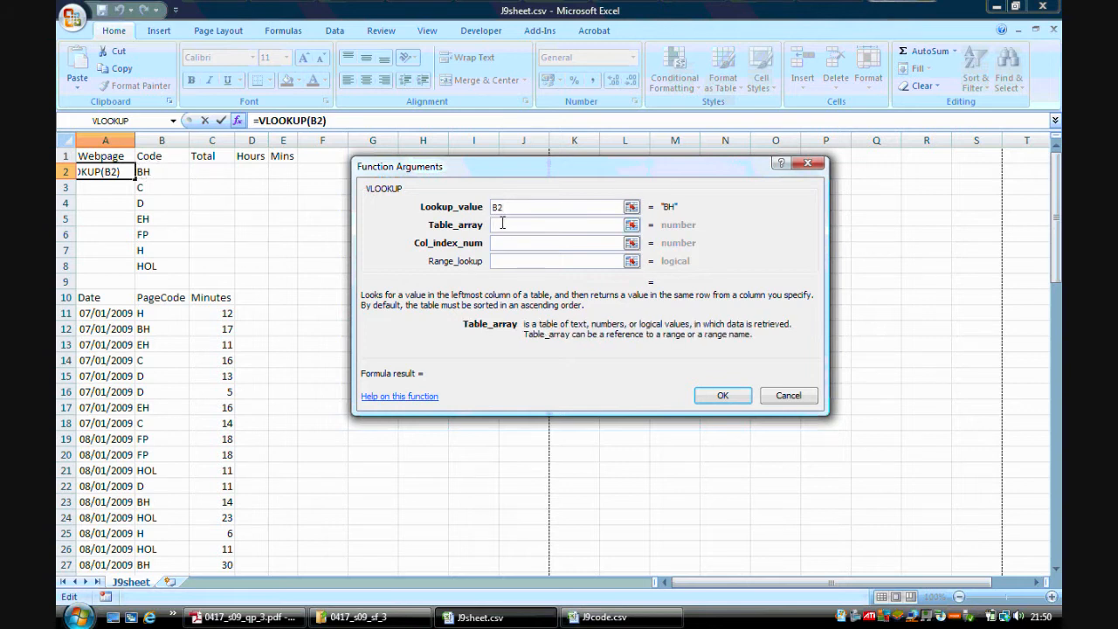
left_click(1021, 31)
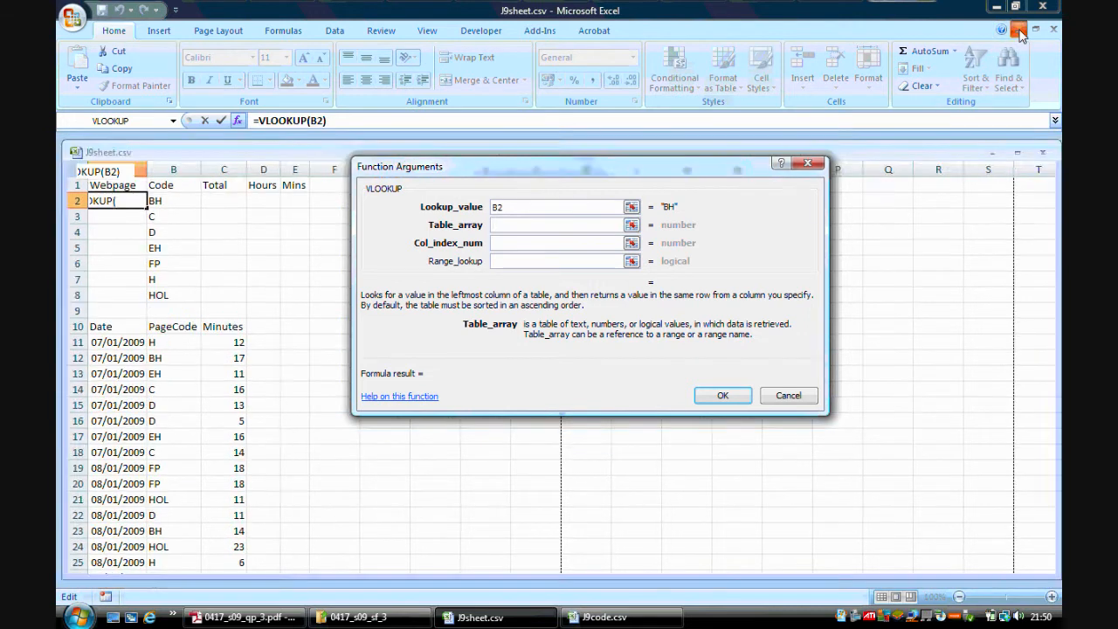
left_click_drag(131, 216, 196, 372)
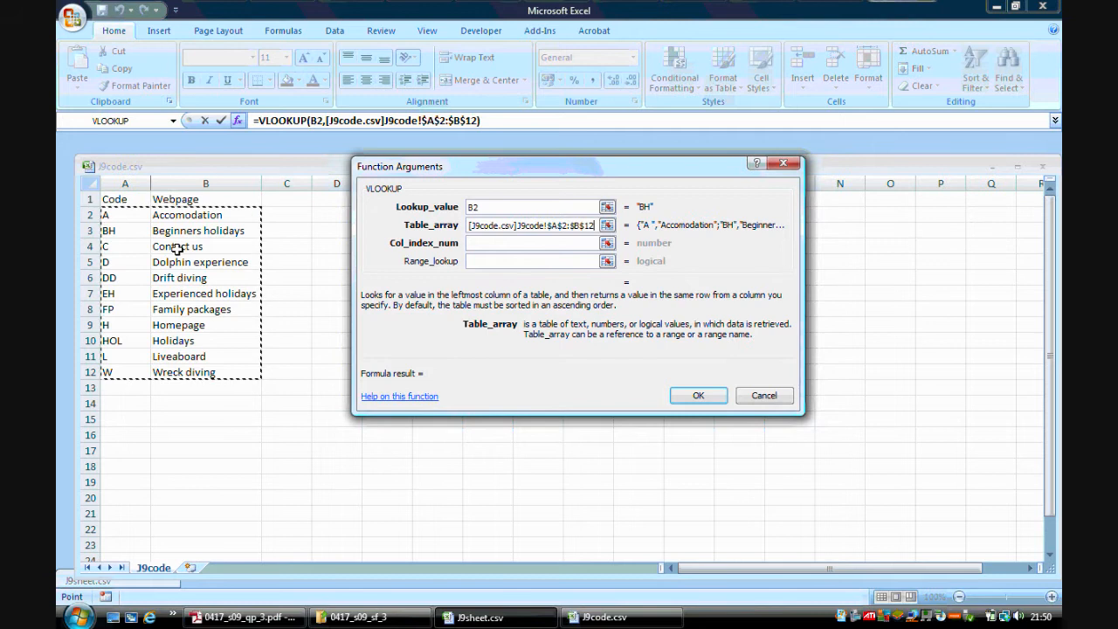
left_click(479, 242)
type("2")
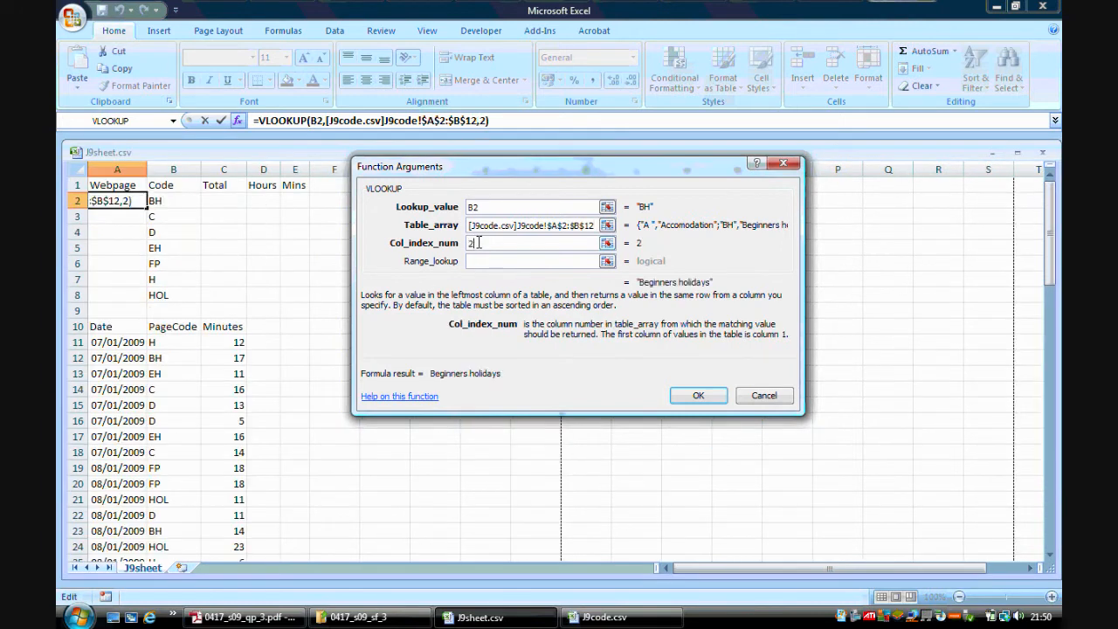
left_click(477, 260)
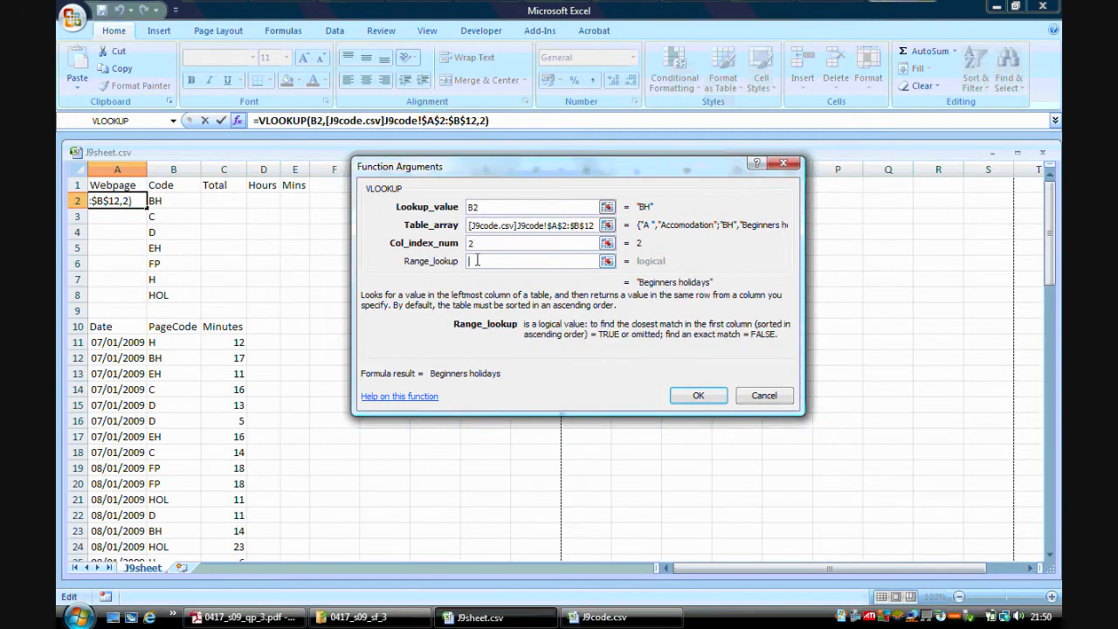
type("0")
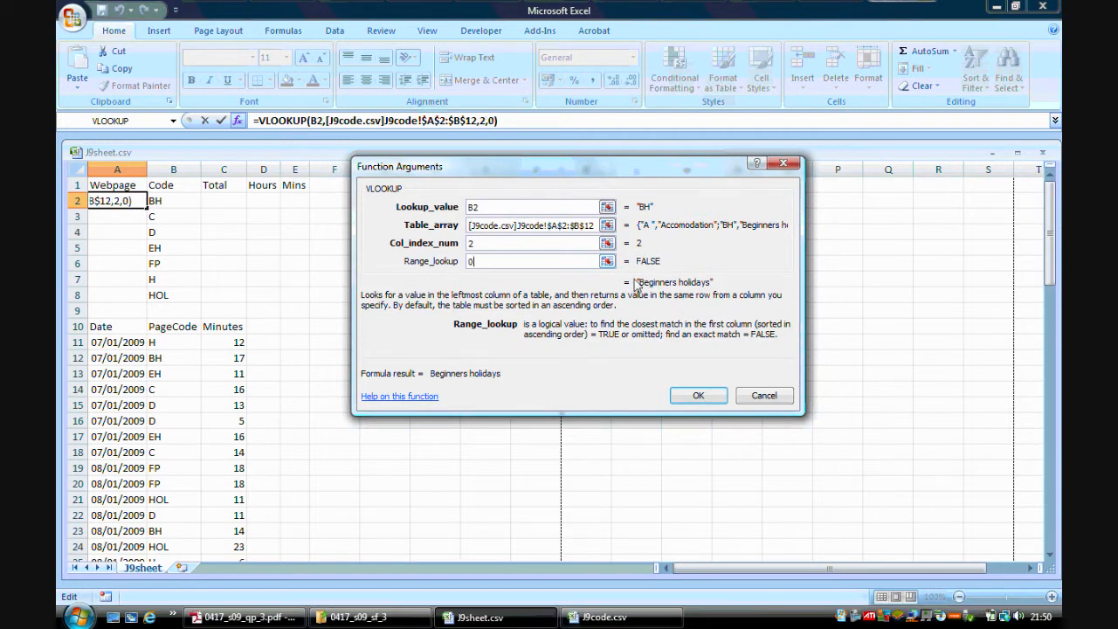
left_click(707, 391)
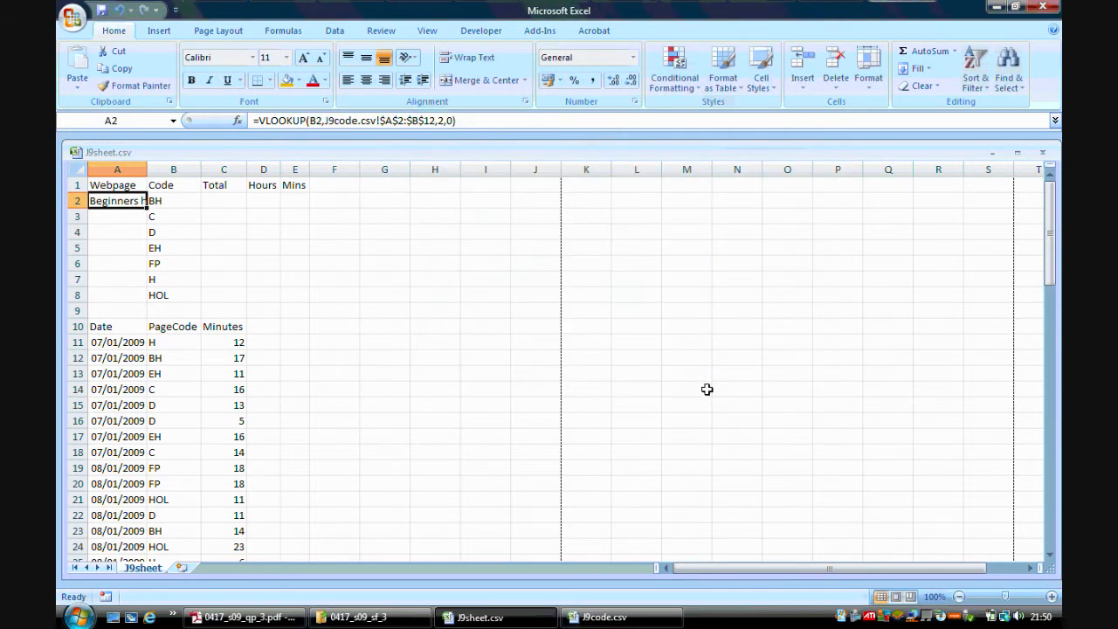
Replicate the lookup formula from A2 down to A8 and AutoFit the Webpage column.
double_click(146, 170)
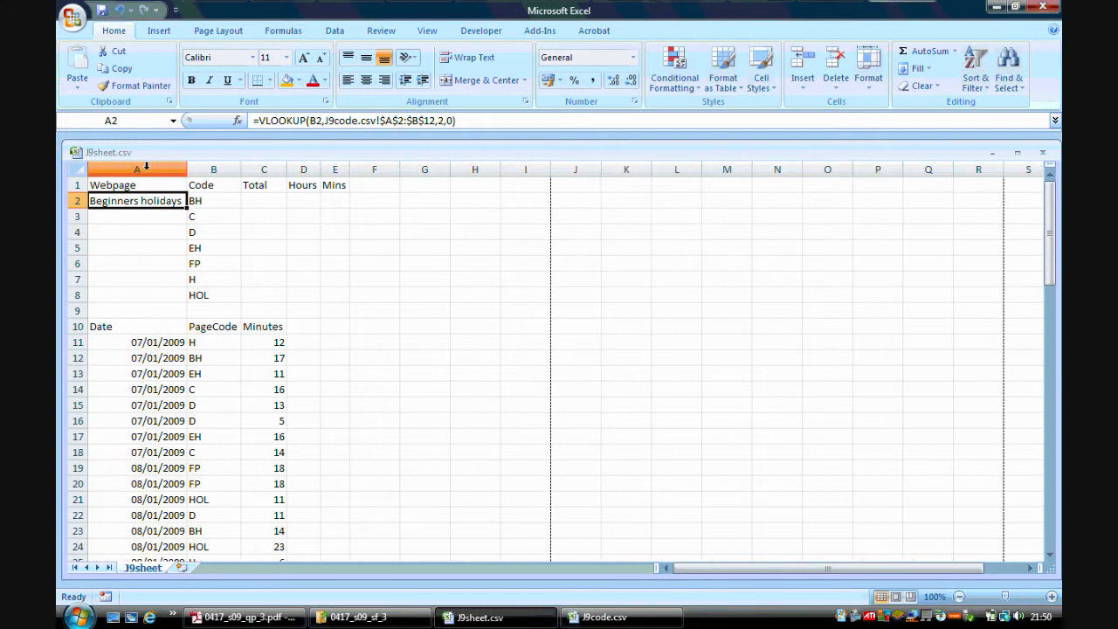
double_click(186, 207)
double_click(186, 169)
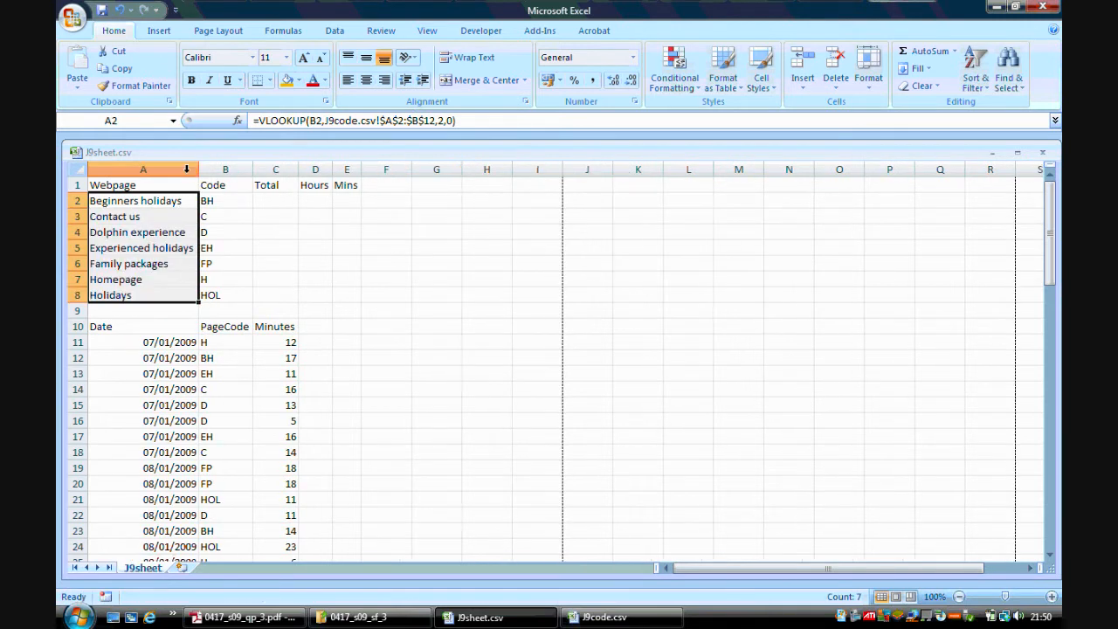
Check the relative and absolute references in the lookup formulas of cells A2 to A5.
left_click(171, 202)
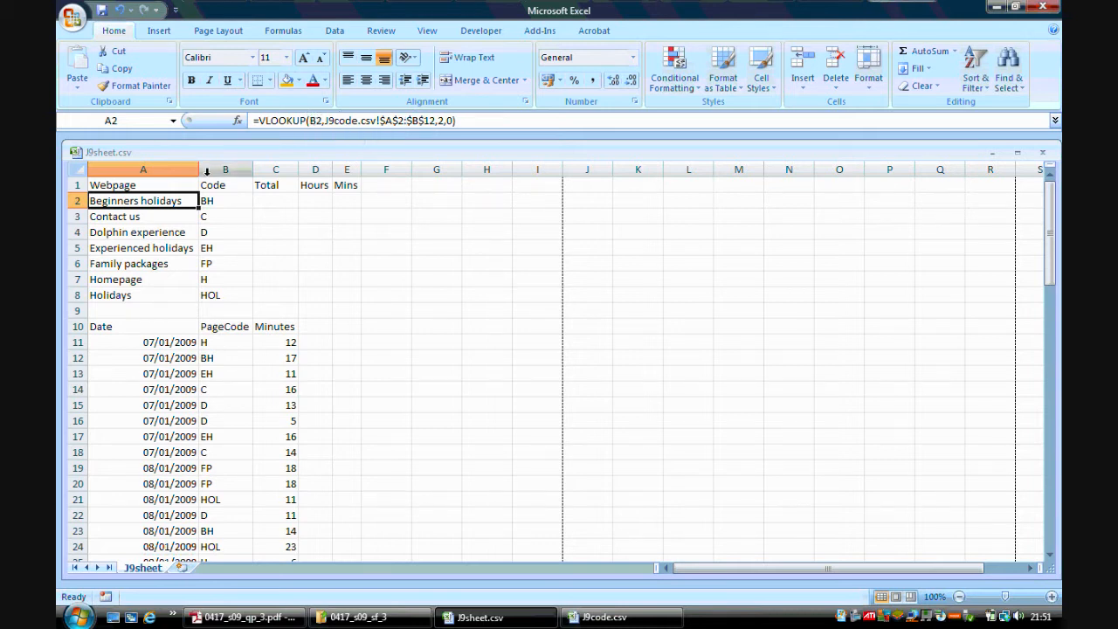
left_click(163, 216)
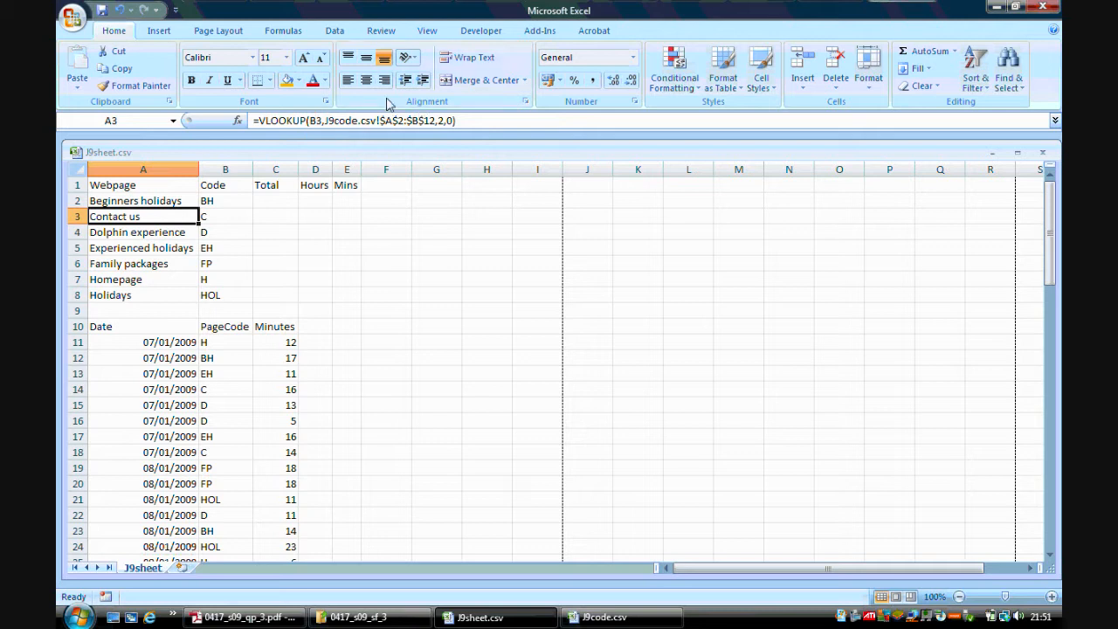
left_click(157, 232)
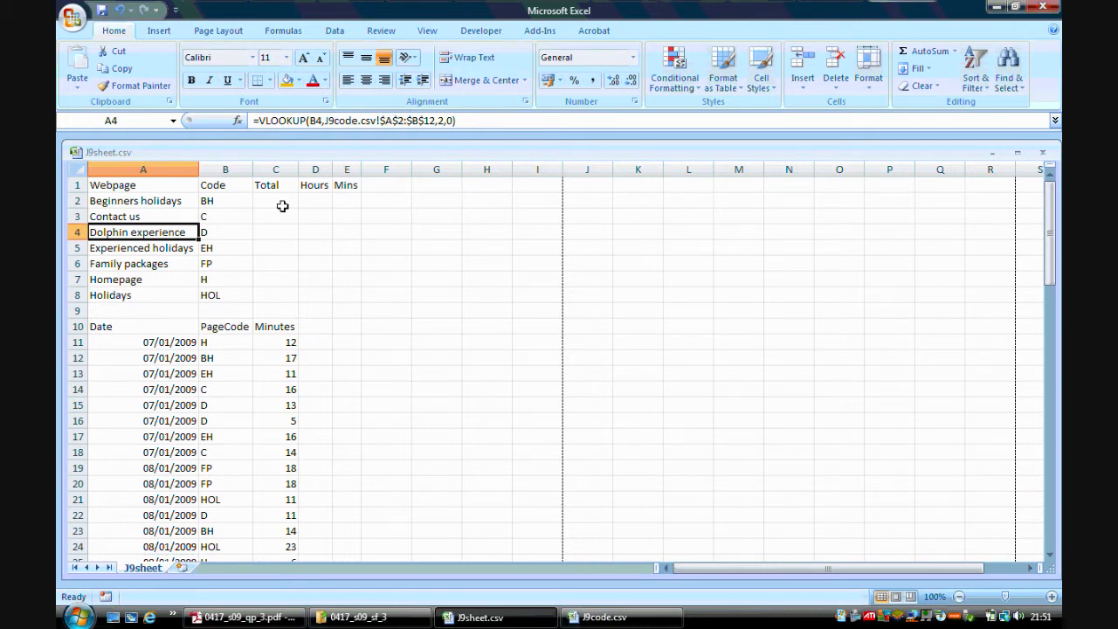
left_click(160, 248)
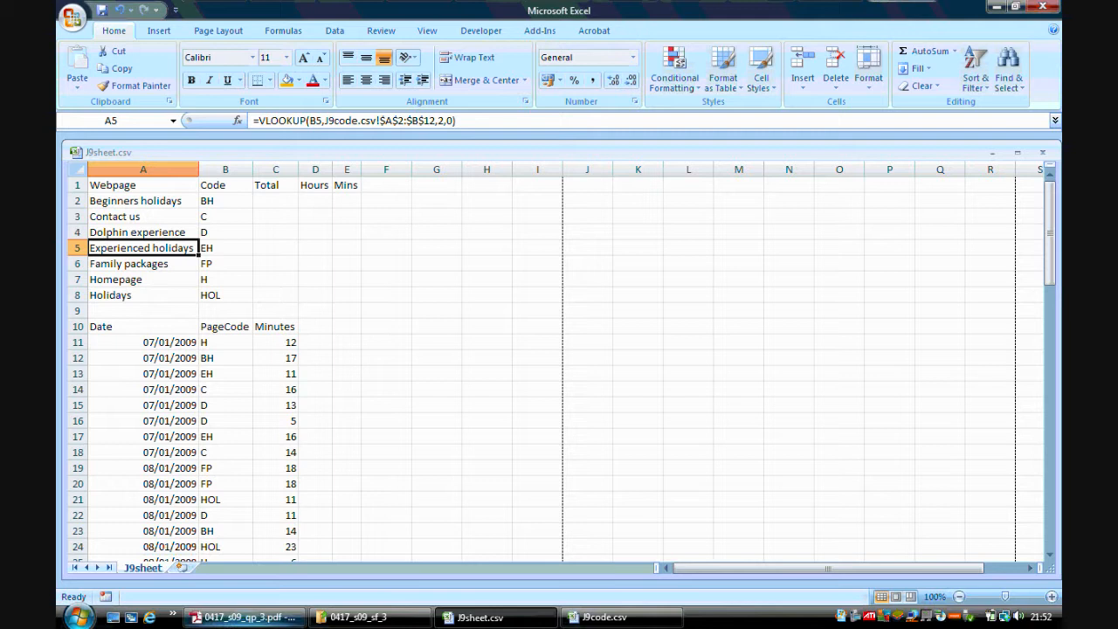
Read the SUMIF task 50 in the question paper, then locate cells C2 and B2 in J9sheet.csv.
left_click(249, 616)
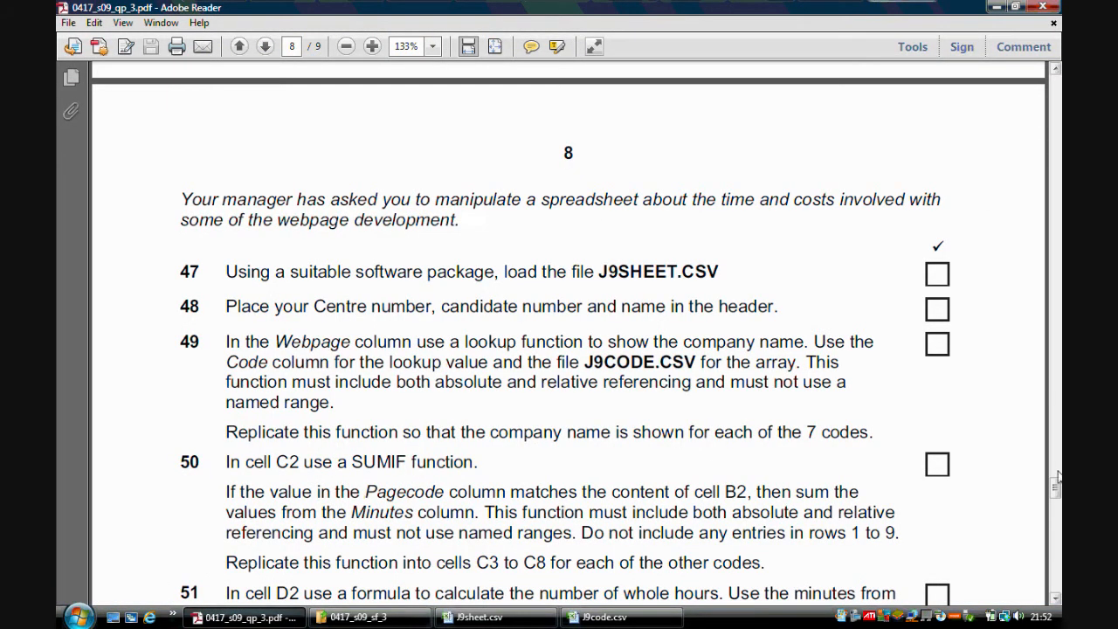
scroll(769, 426, "down", 3)
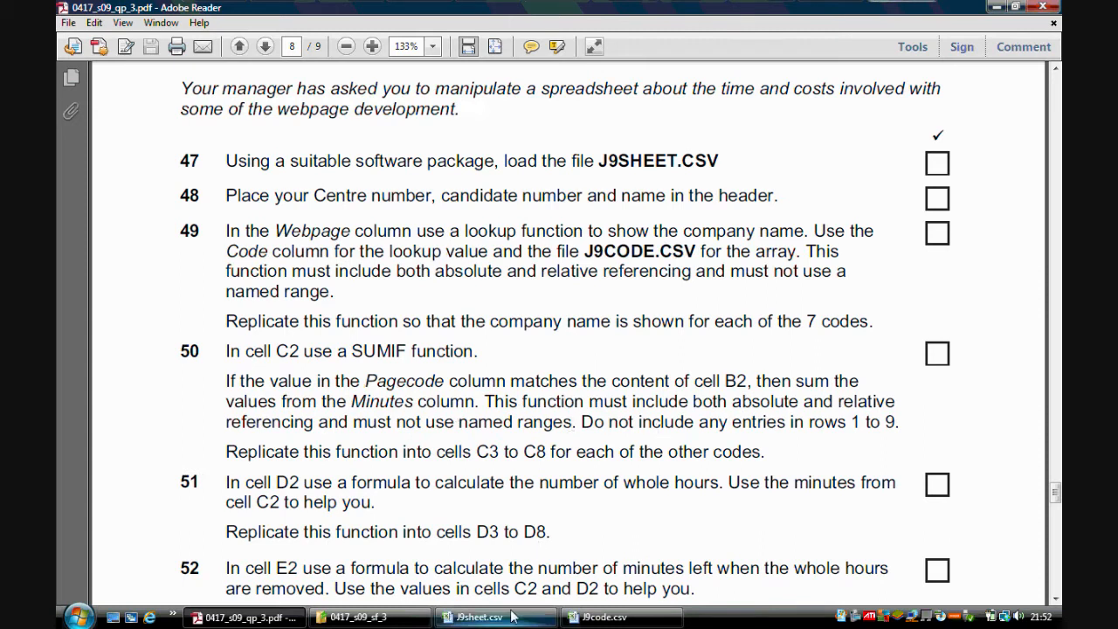
left_click(483, 617)
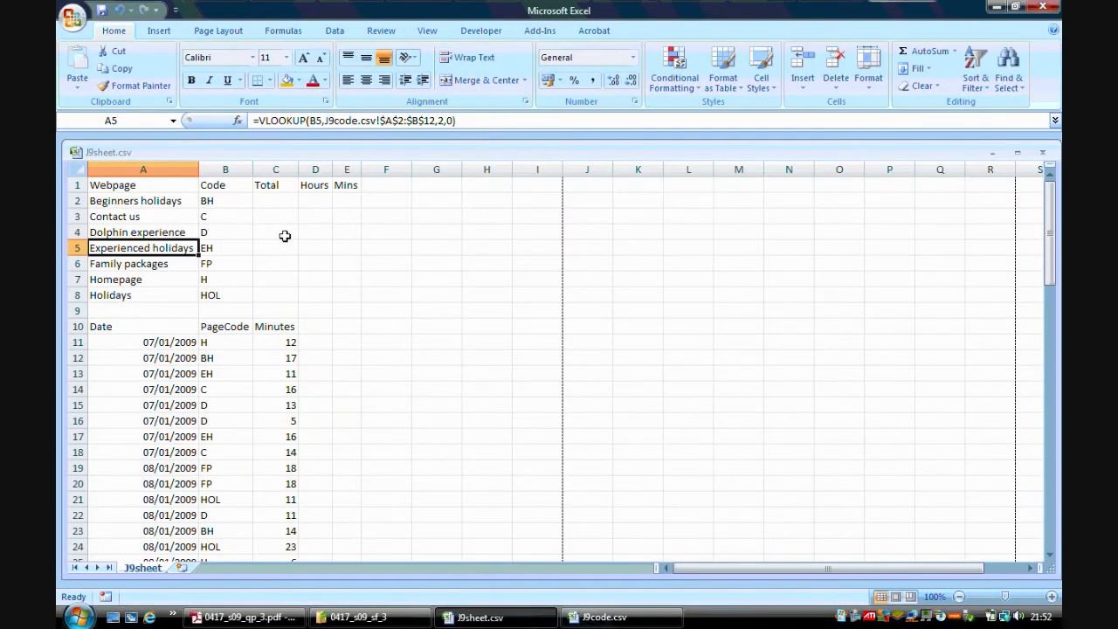
left_click(273, 200)
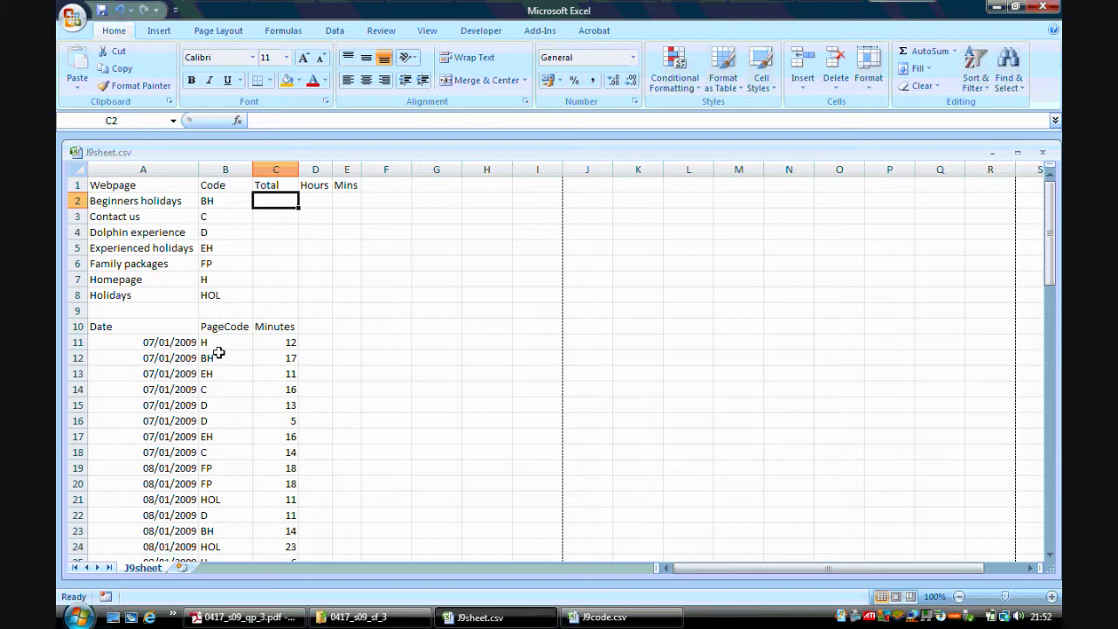
left_click(217, 199)
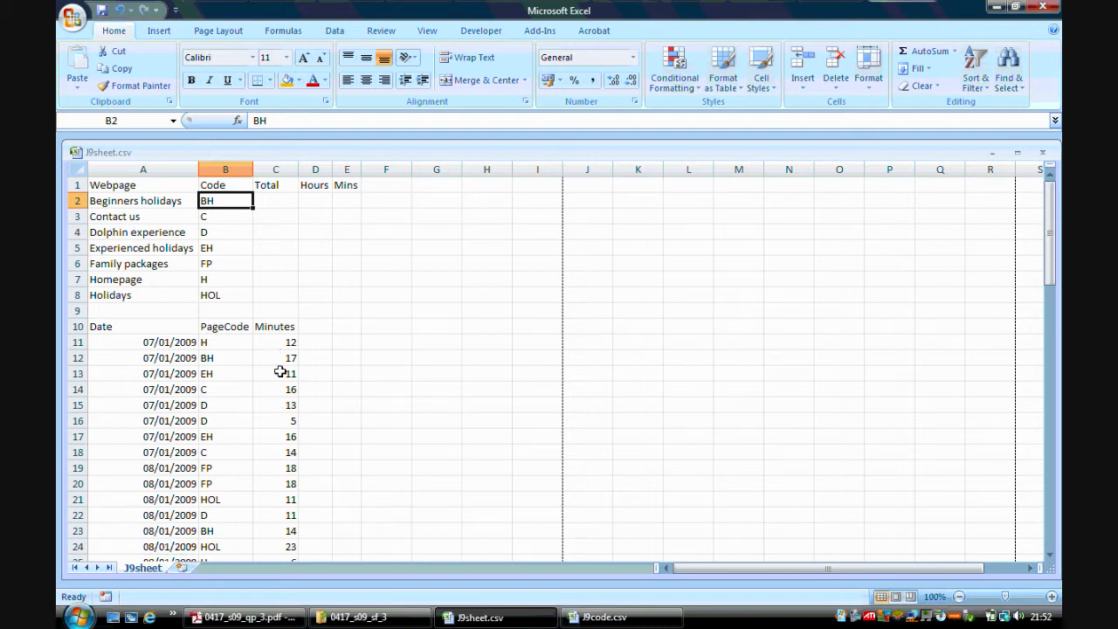
Find the SUMIF function and insert it in Total cell C2.
left_click(274, 200)
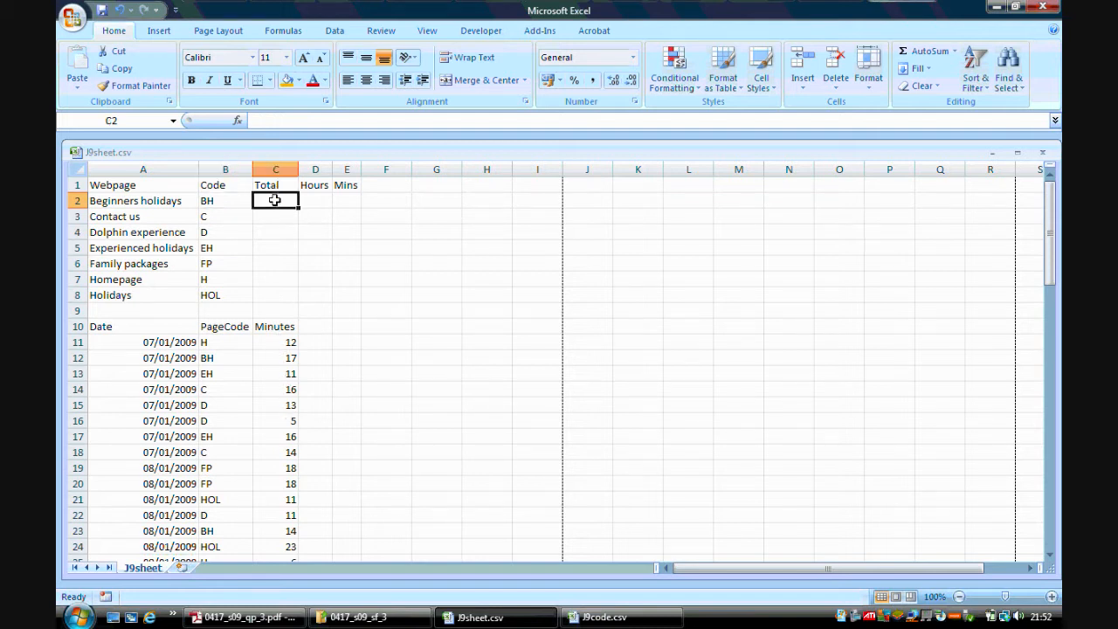
left_click(237, 121)
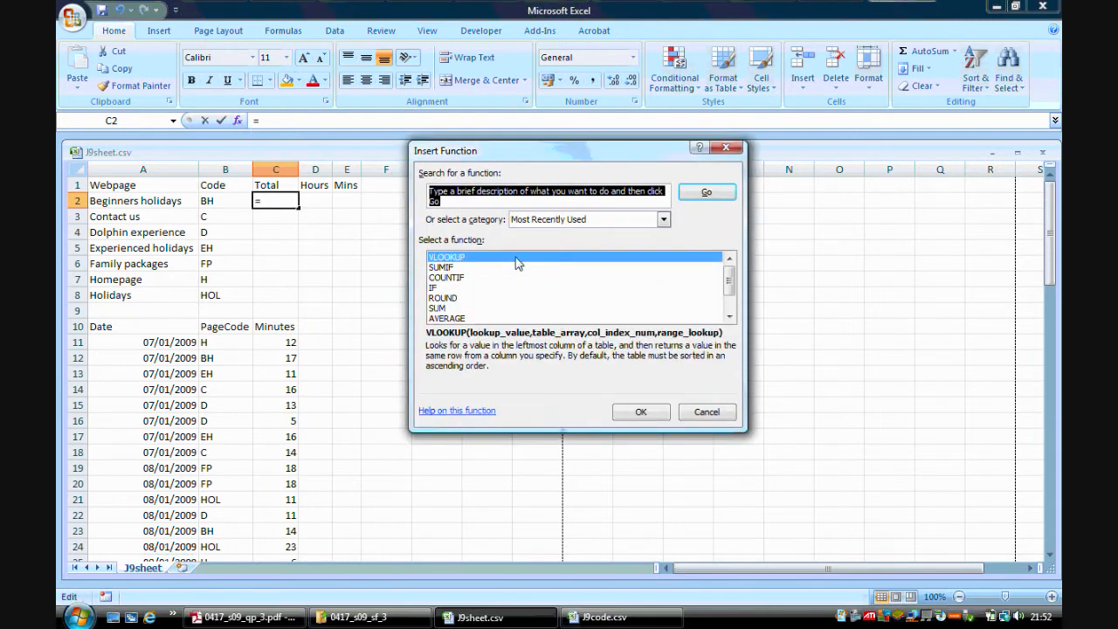
type("sumif")
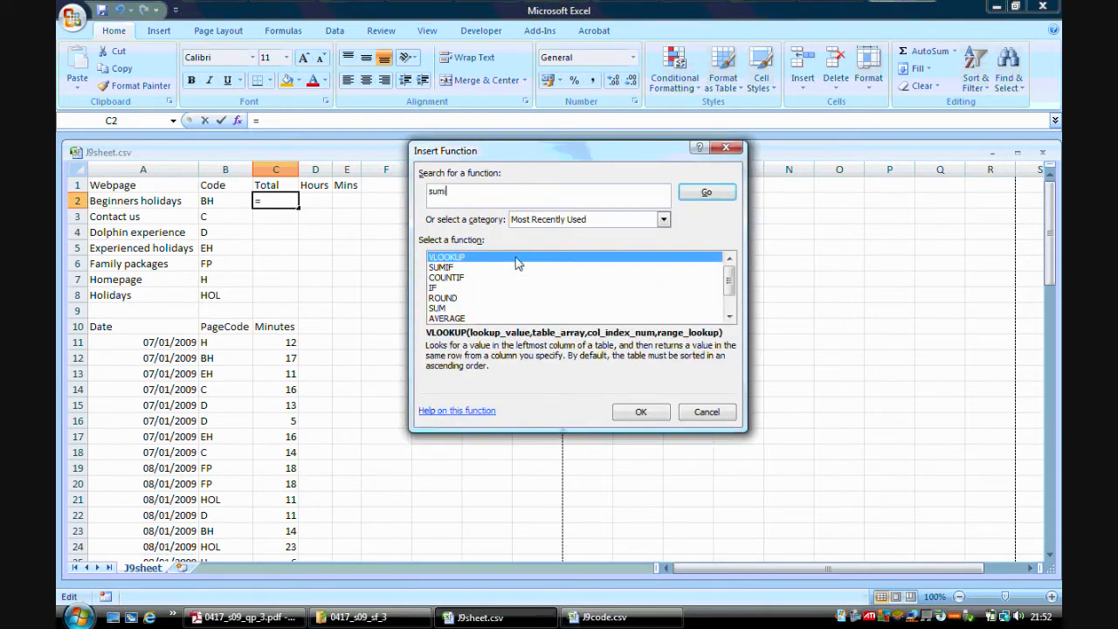
left_click(709, 194)
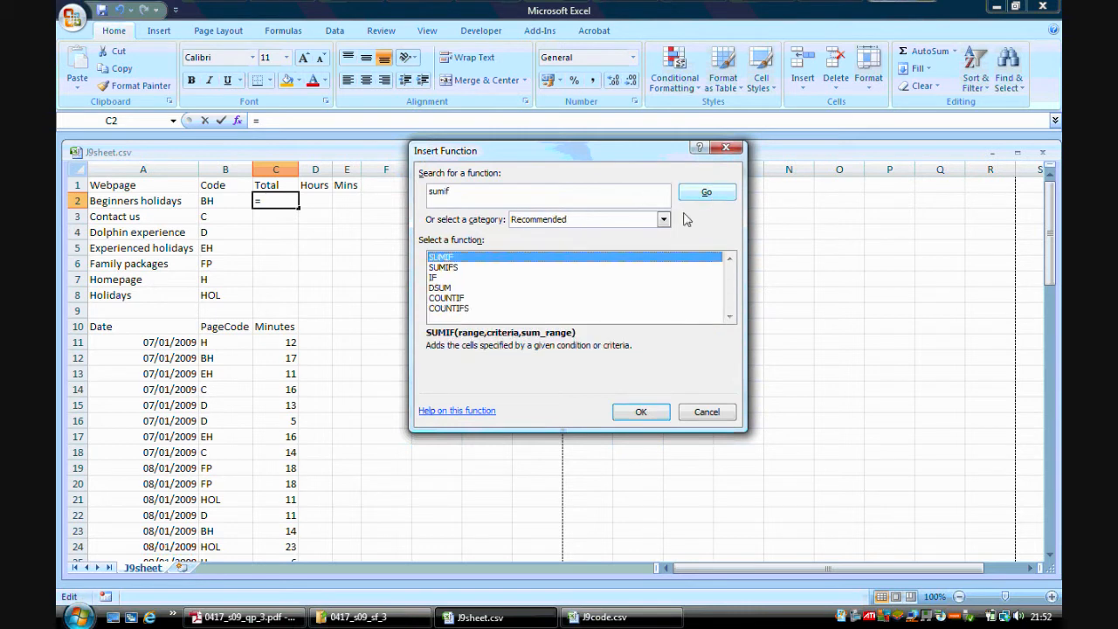
left_click(640, 410)
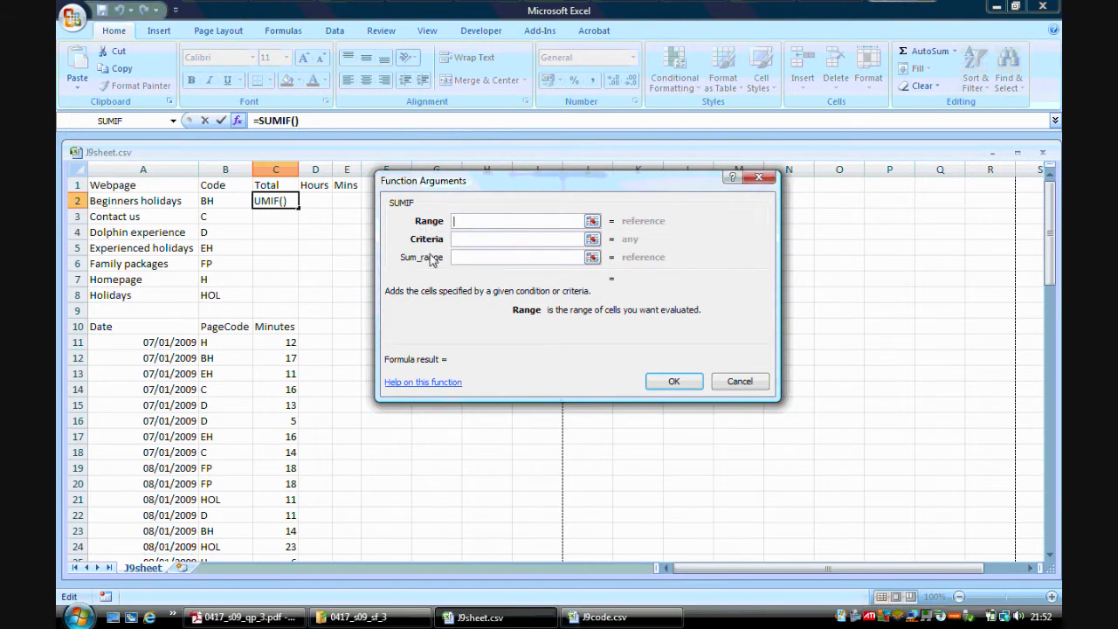
Set the SUMIF arguments to range B11:B84, criteria B2 and sum range C11:C84.
left_click_drag(220, 340, 214, 529)
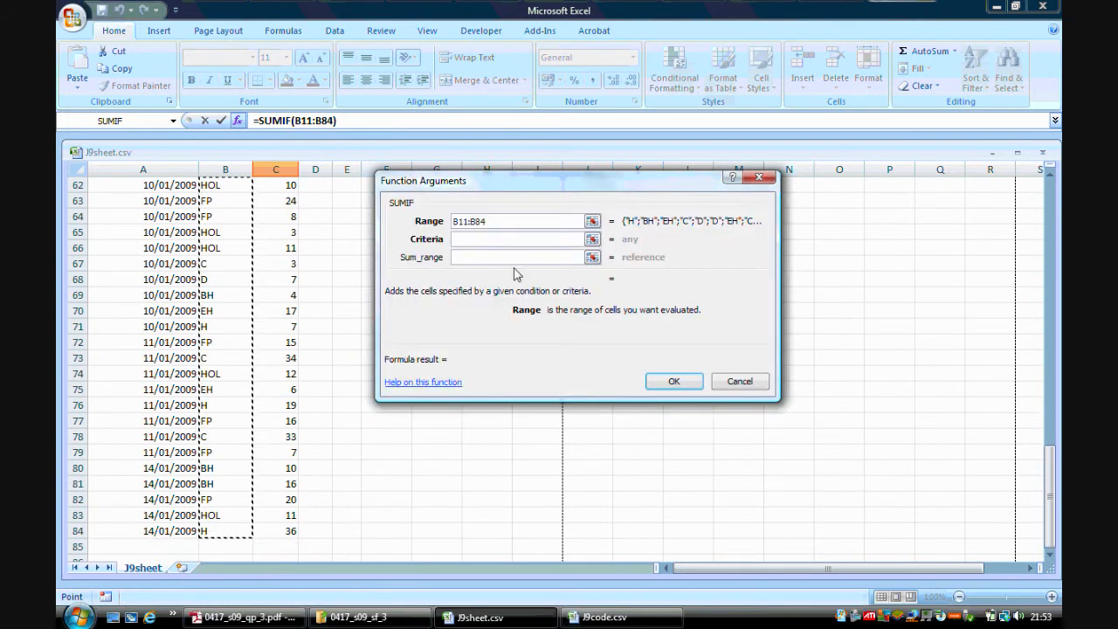
left_click_drag(1048, 297, 1055, 201)
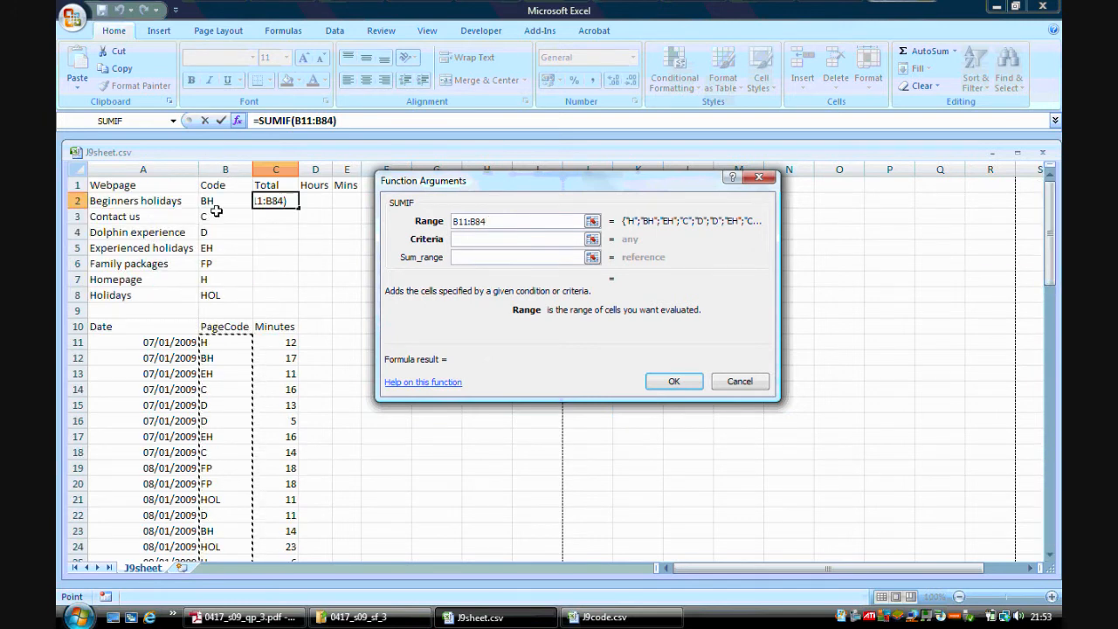
left_click(478, 240)
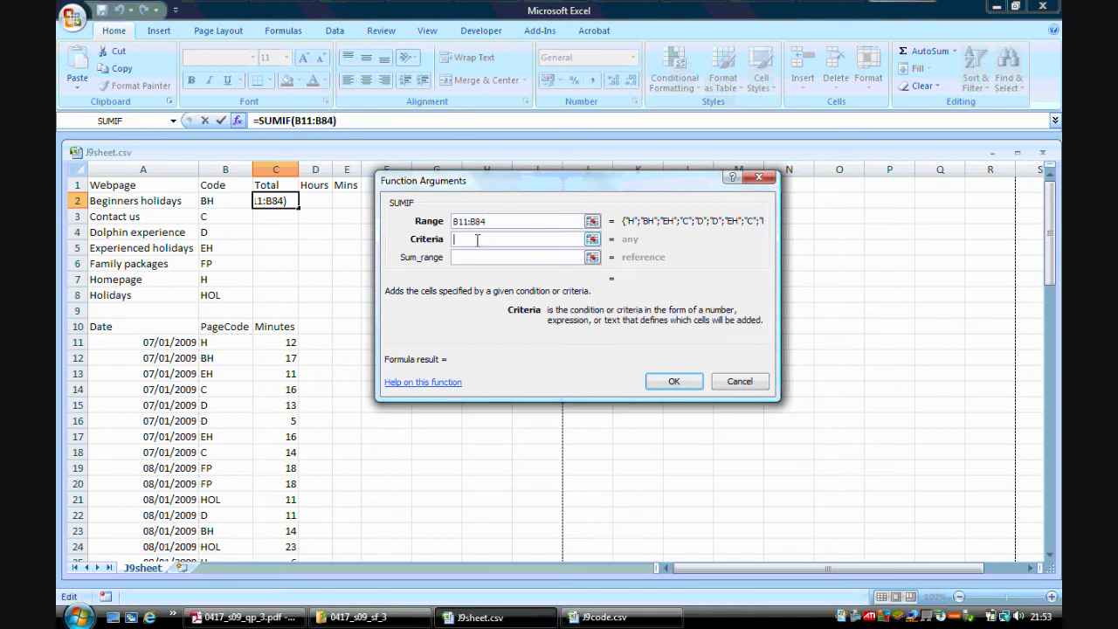
left_click(219, 201)
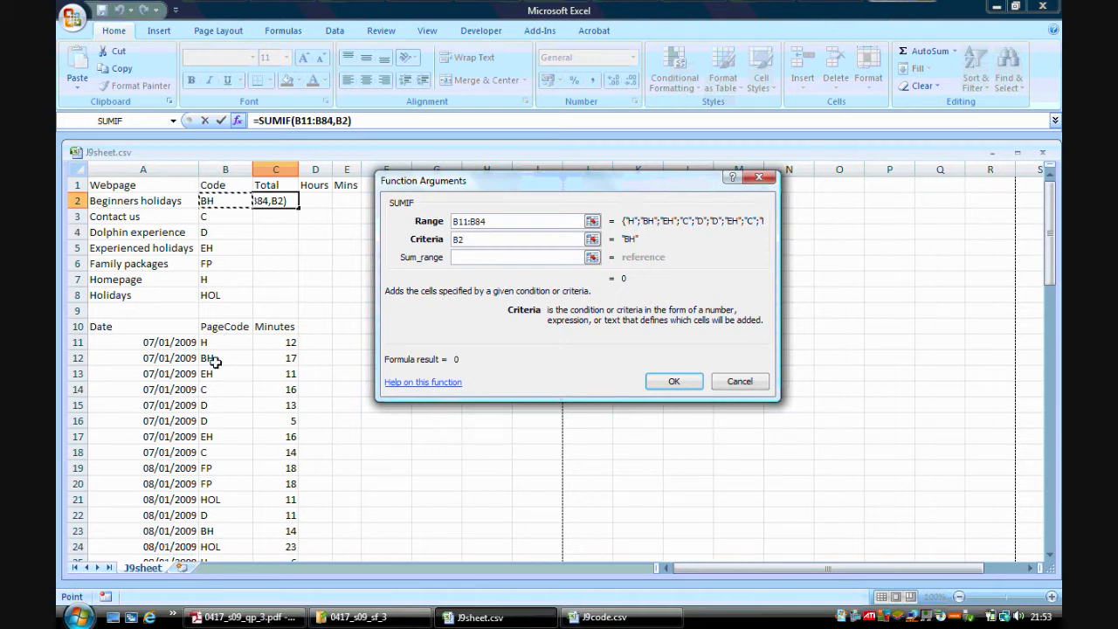
left_click(465, 257)
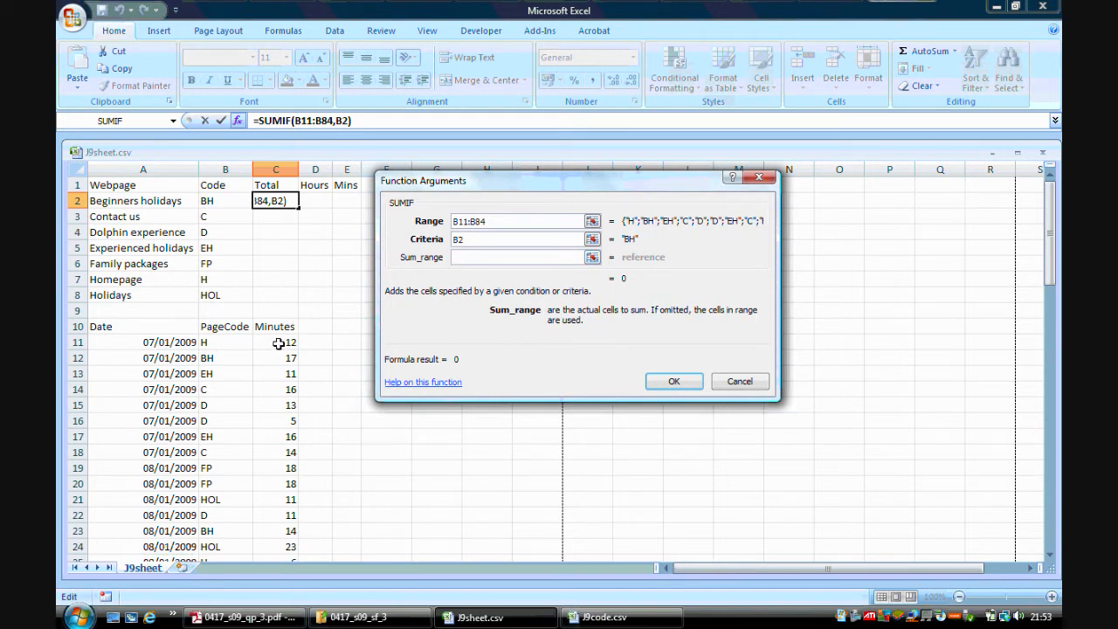
left_click_drag(278, 344, 276, 530)
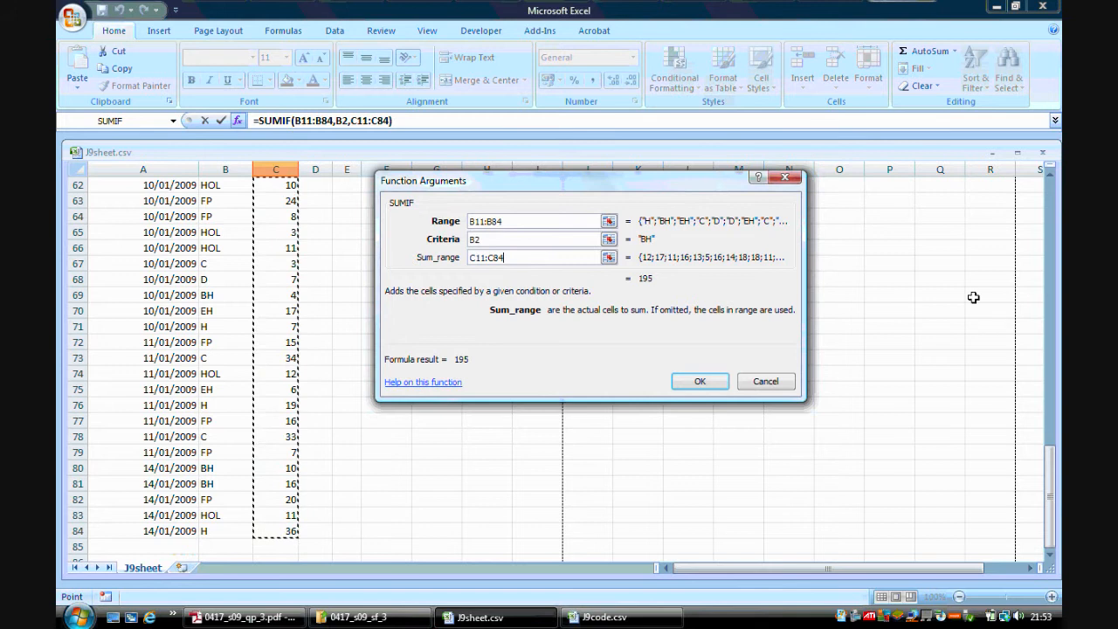
left_click_drag(1051, 505, 1050, 229)
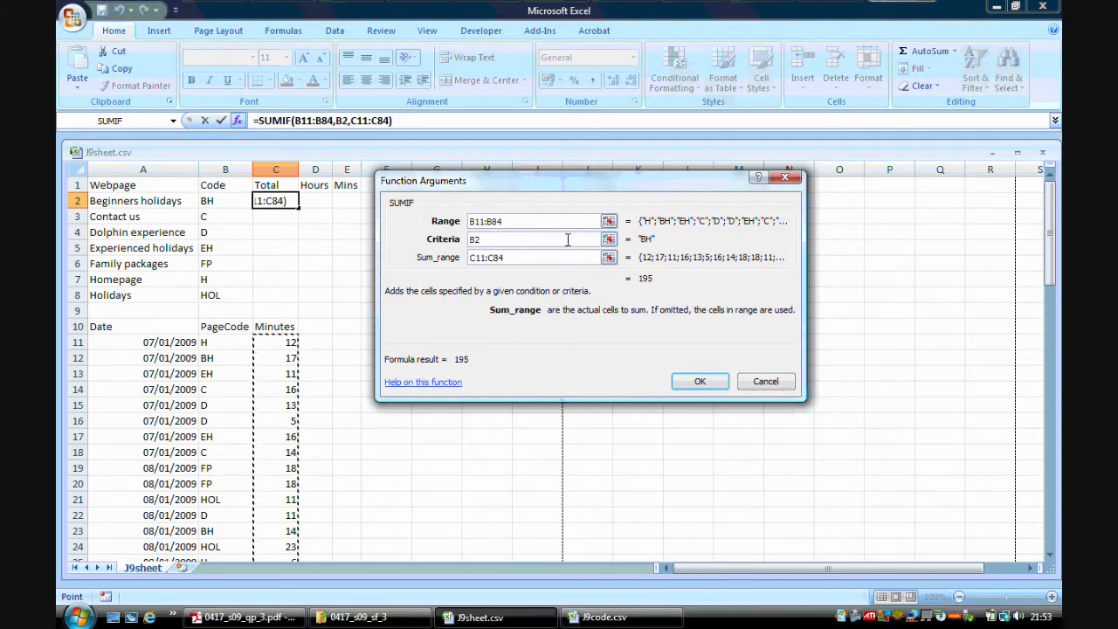
Make the range $B$11:$B$84 and sum range $C$11:$C$84 absolute, and enter the SUMIF formula in C2.
double_click(511, 222)
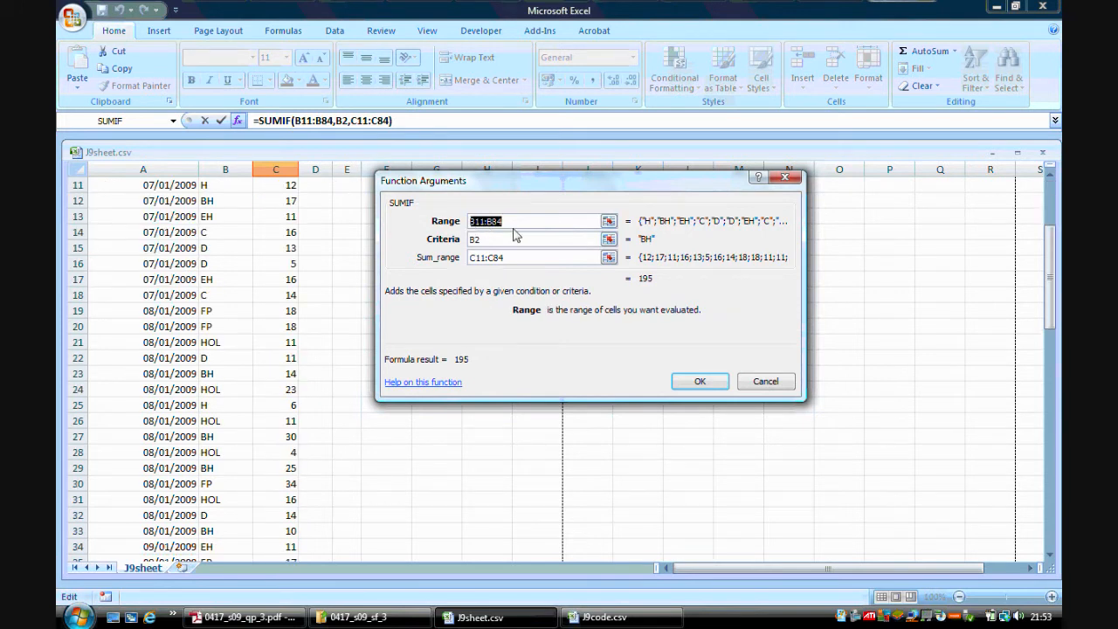
key("F4")
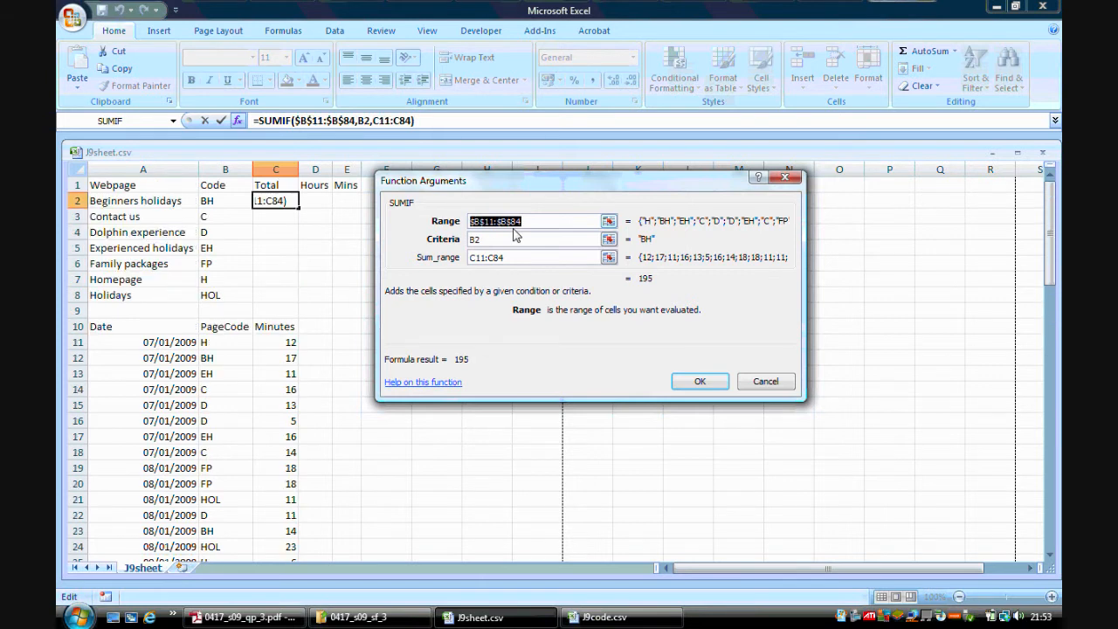
left_click(509, 261)
left_click_drag(509, 262, 470, 263)
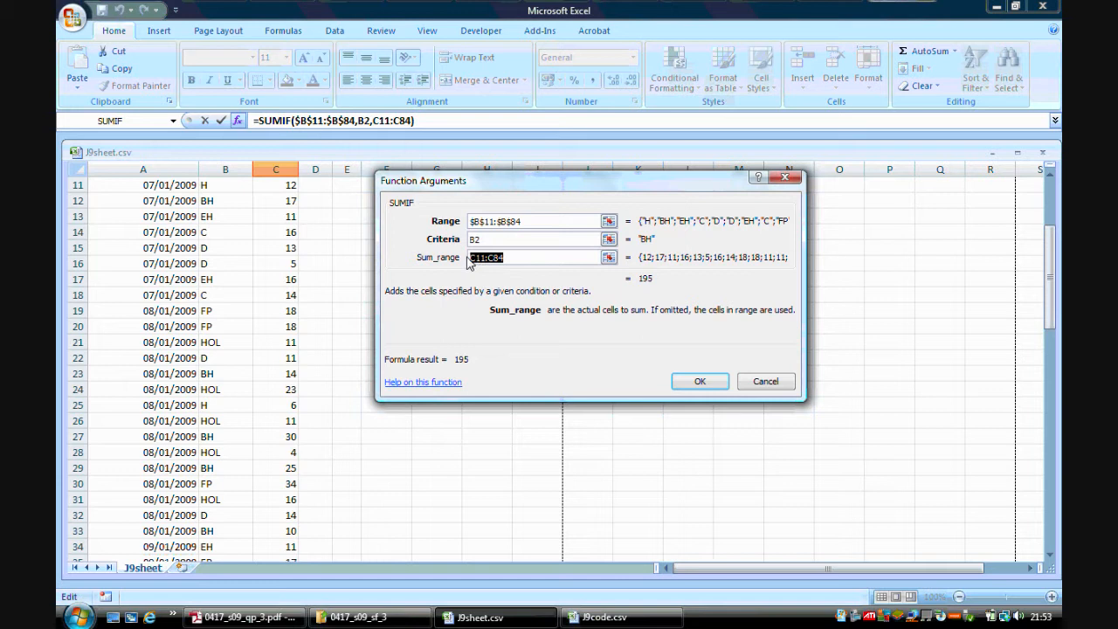
key("F4")
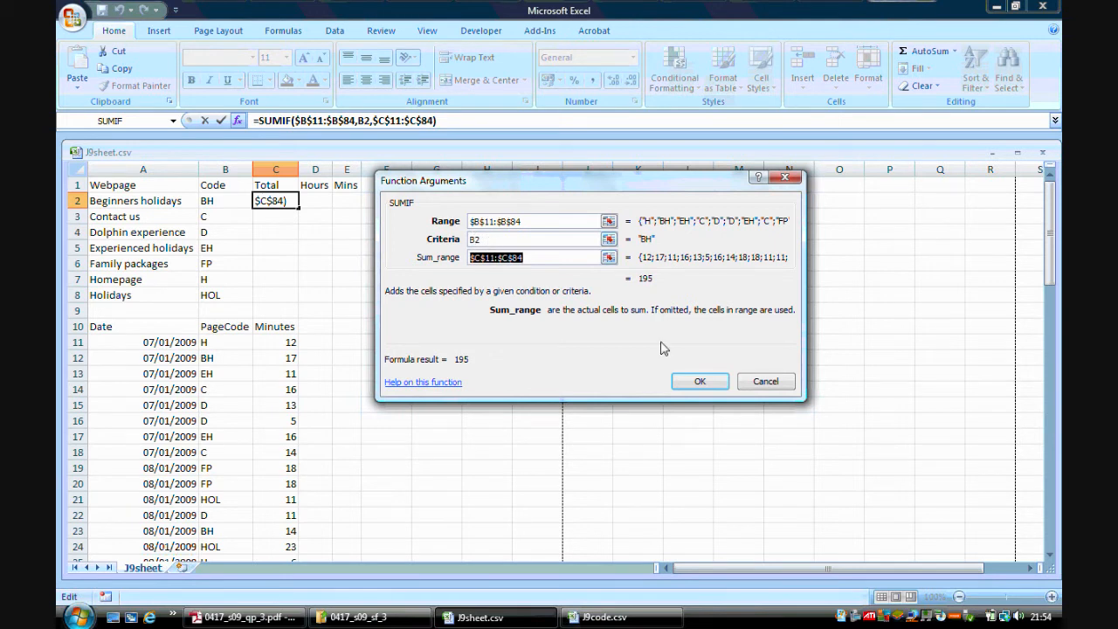
left_click(698, 381)
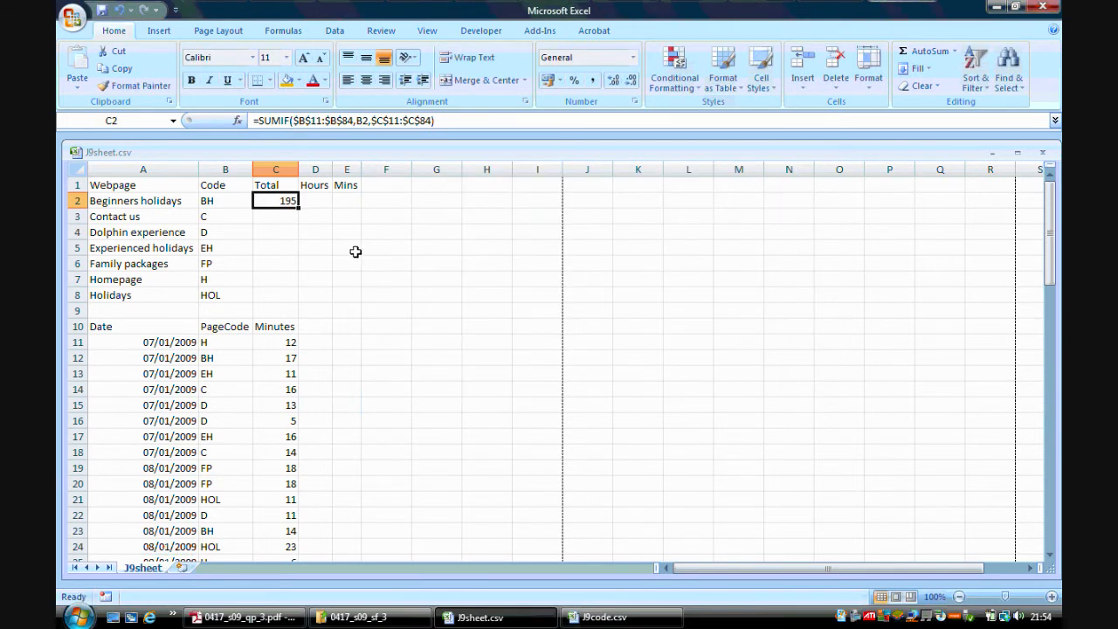
Replicate the SUMIF formula from C2 down to C8 and check the references in cells C2 to C4.
double_click(298, 206)
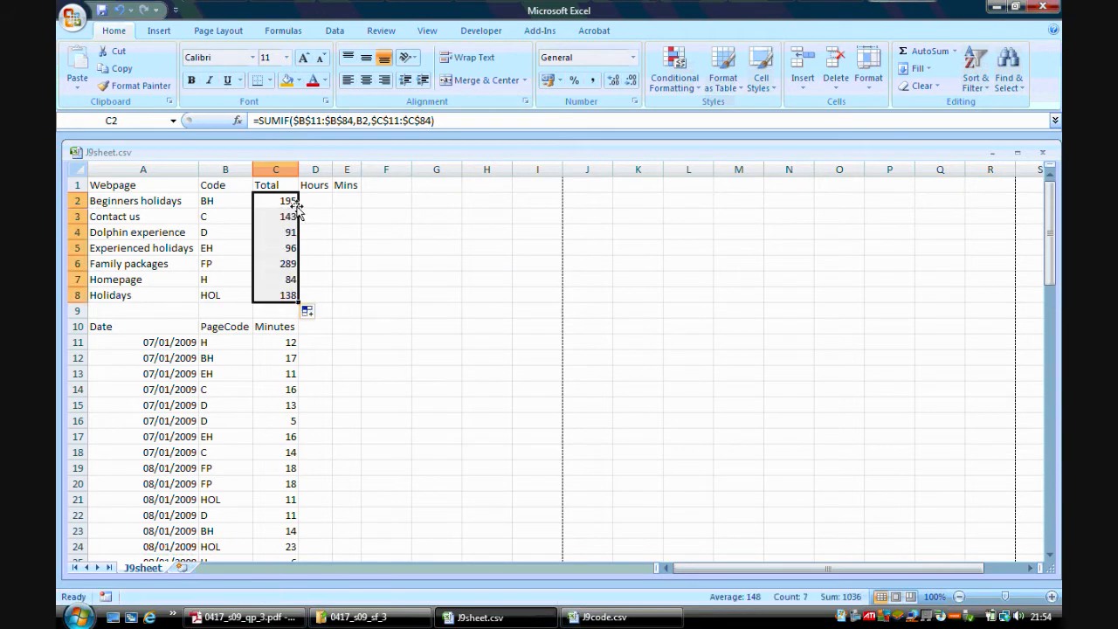
left_click(282, 202)
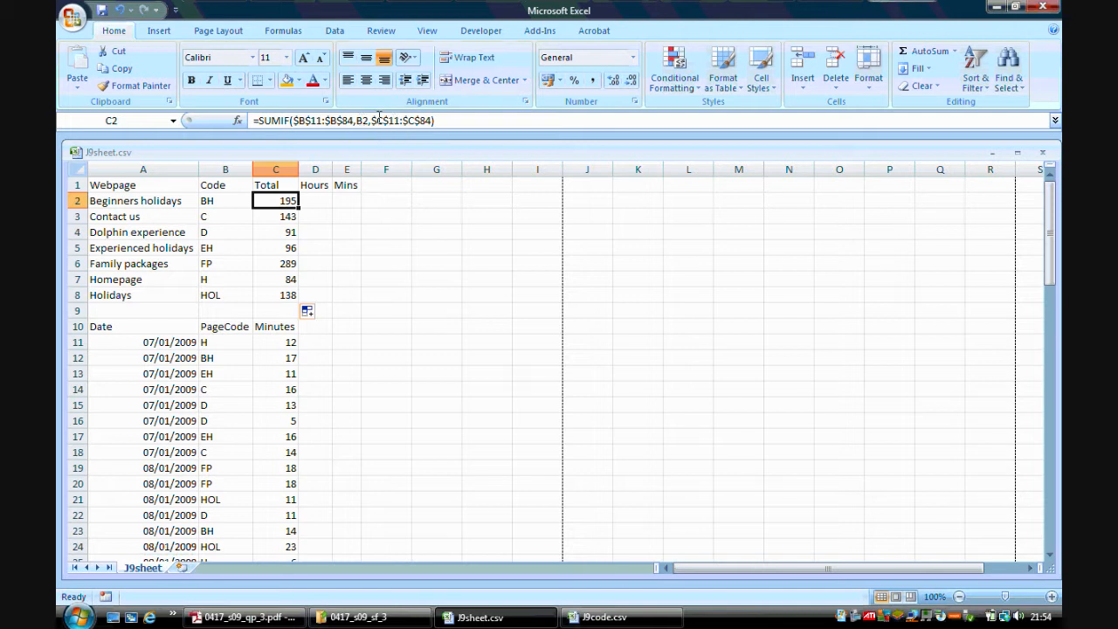
left_click(287, 217)
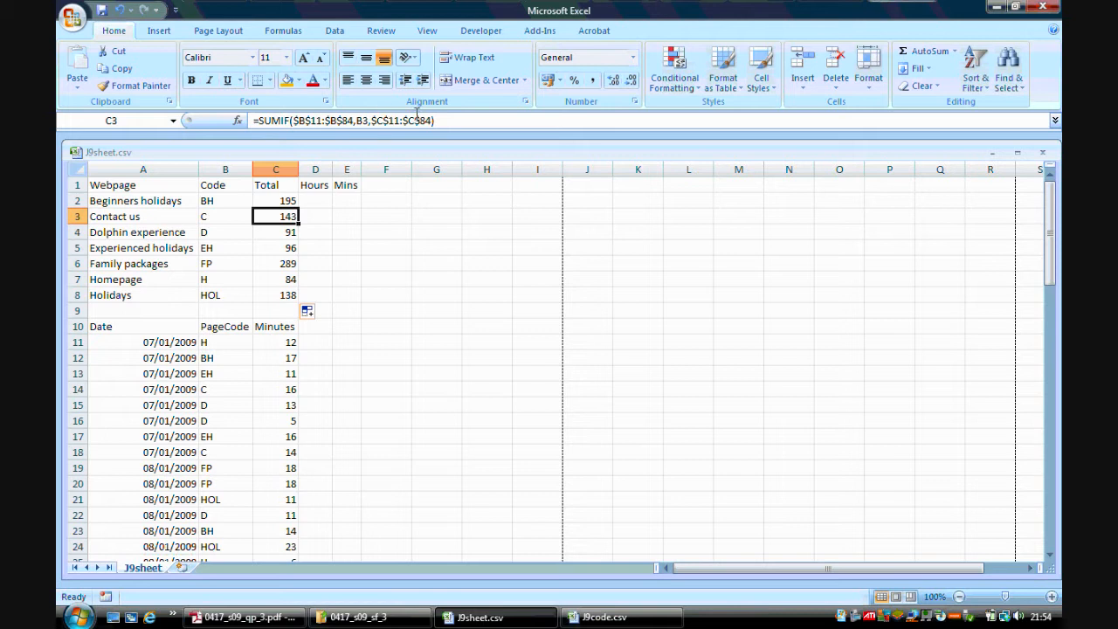
left_click(286, 234)
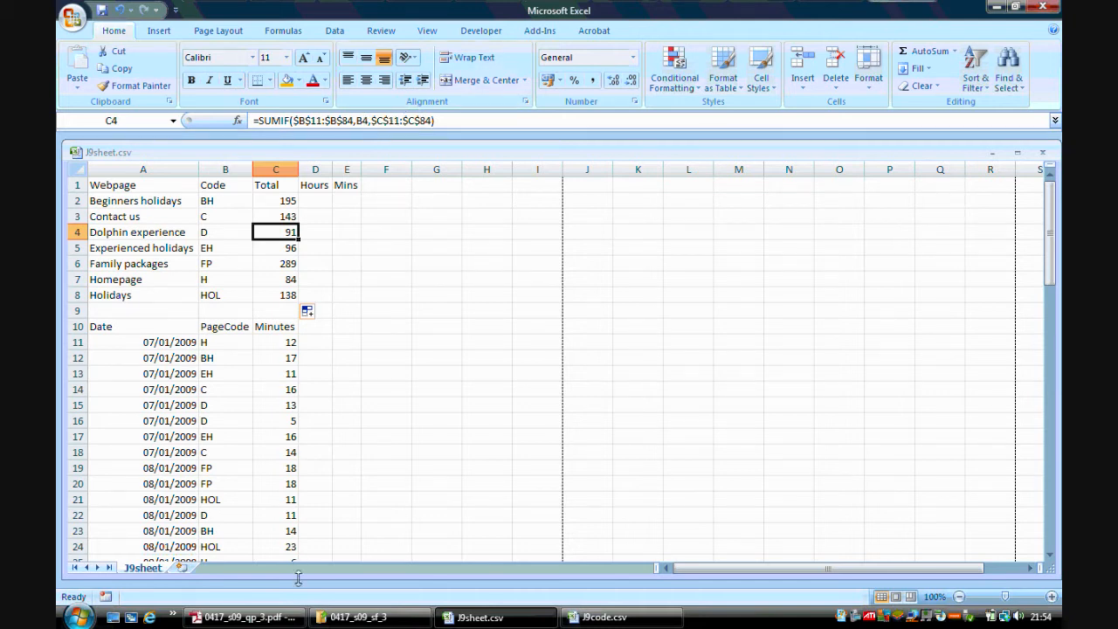
Read task 51 about whole hours in the question paper, then locate Total cell C2 in J9sheet.csv.
left_click(274, 618)
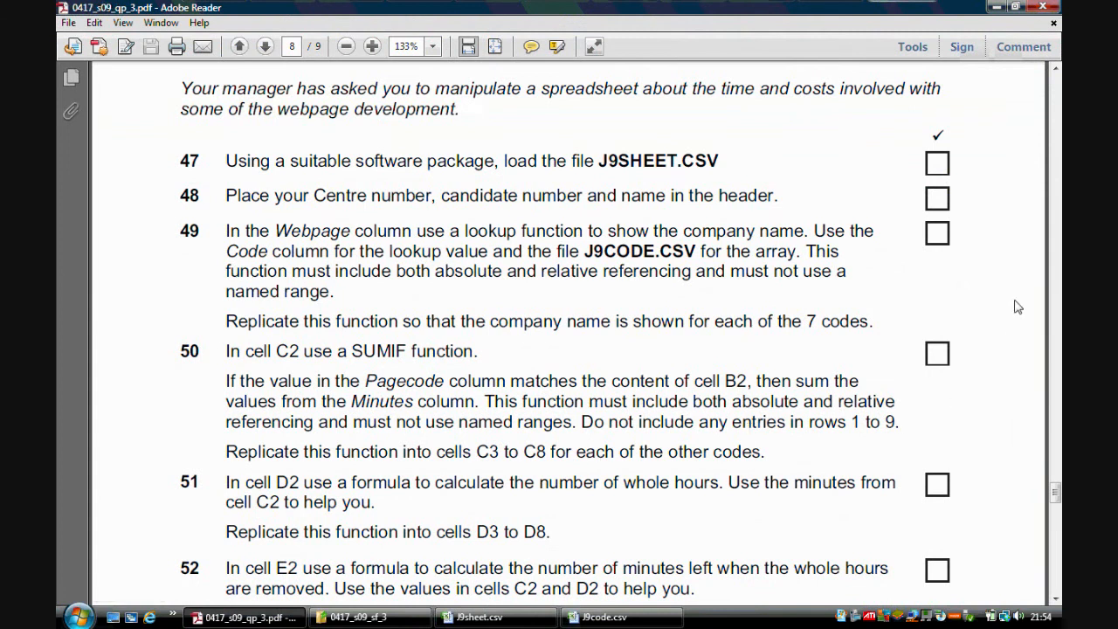
left_click_drag(1056, 496, 1056, 505)
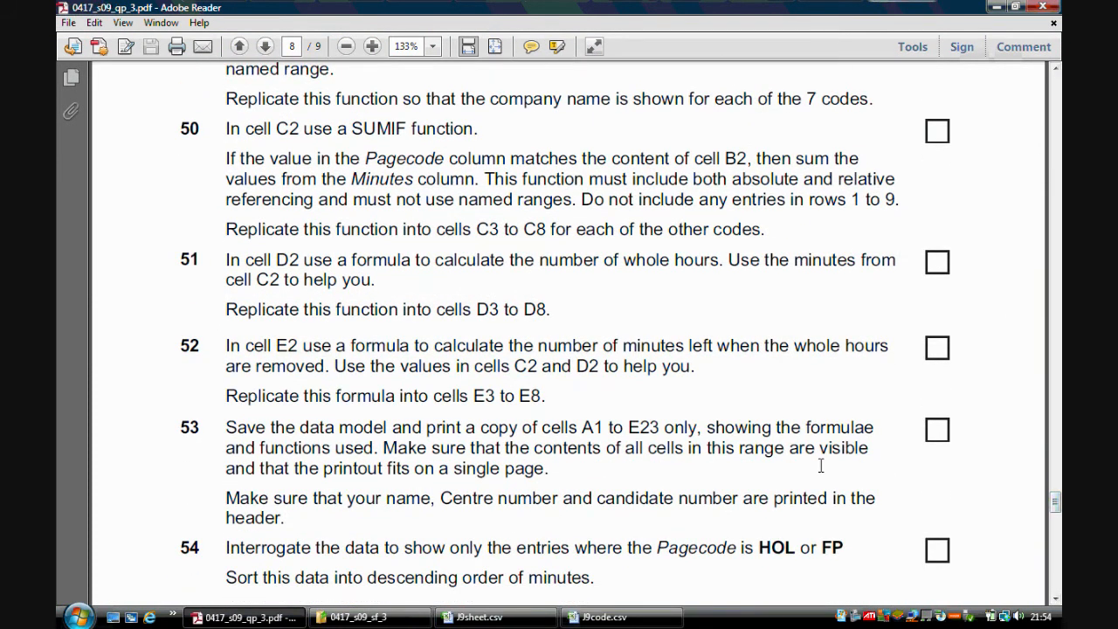
left_click(480, 617)
left_click(285, 200)
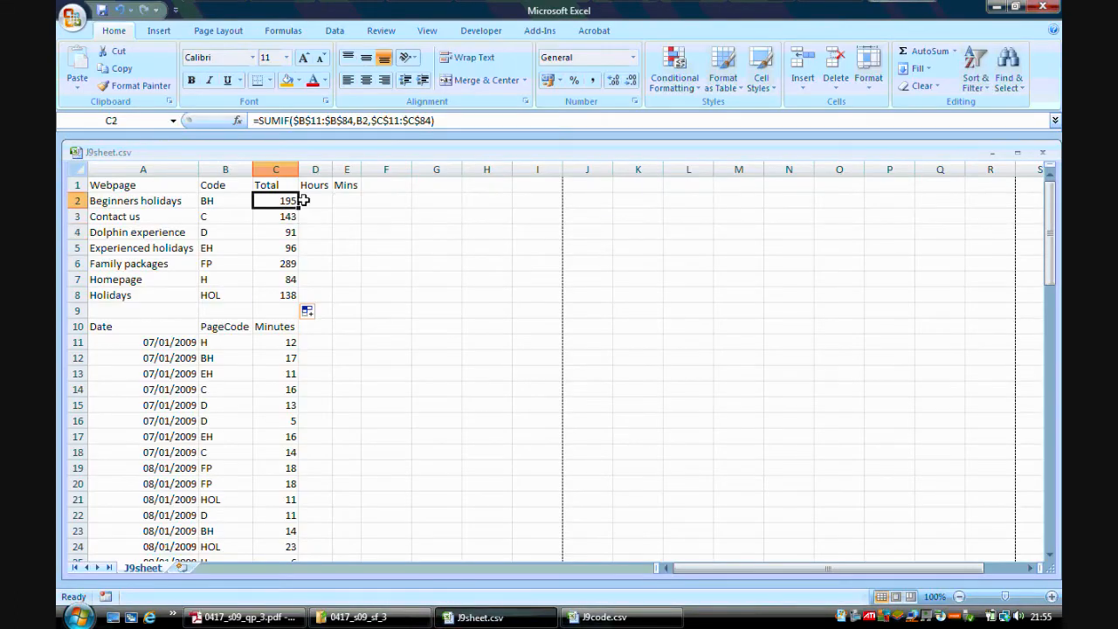
Enter the formula =C2/60 in Hours cell D2 to convert the total minutes to hours.
left_click(306, 201)
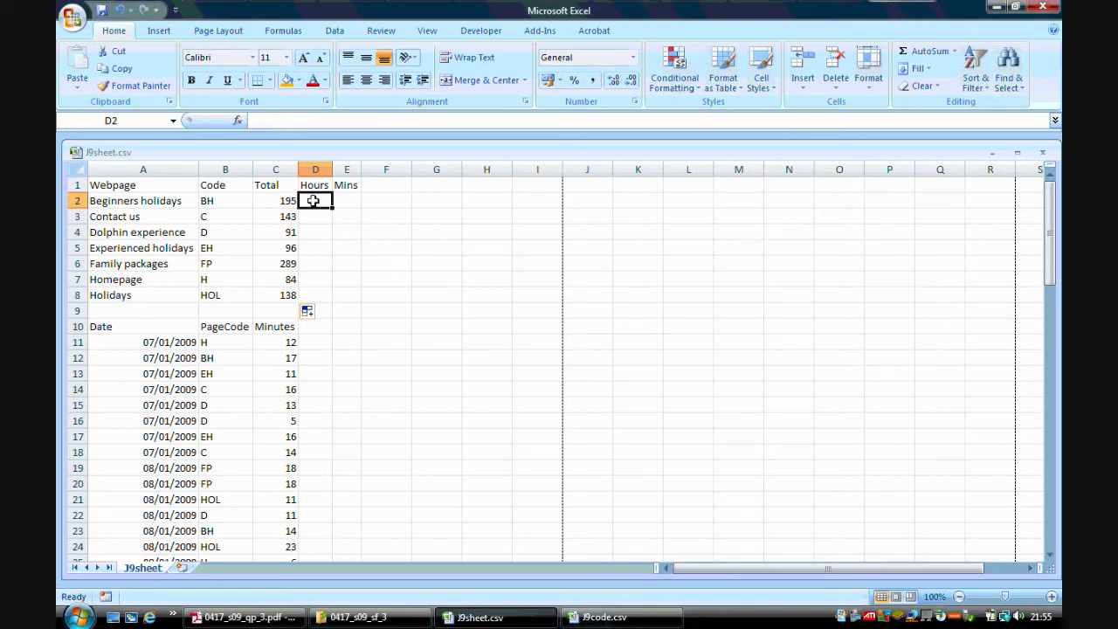
type("=")
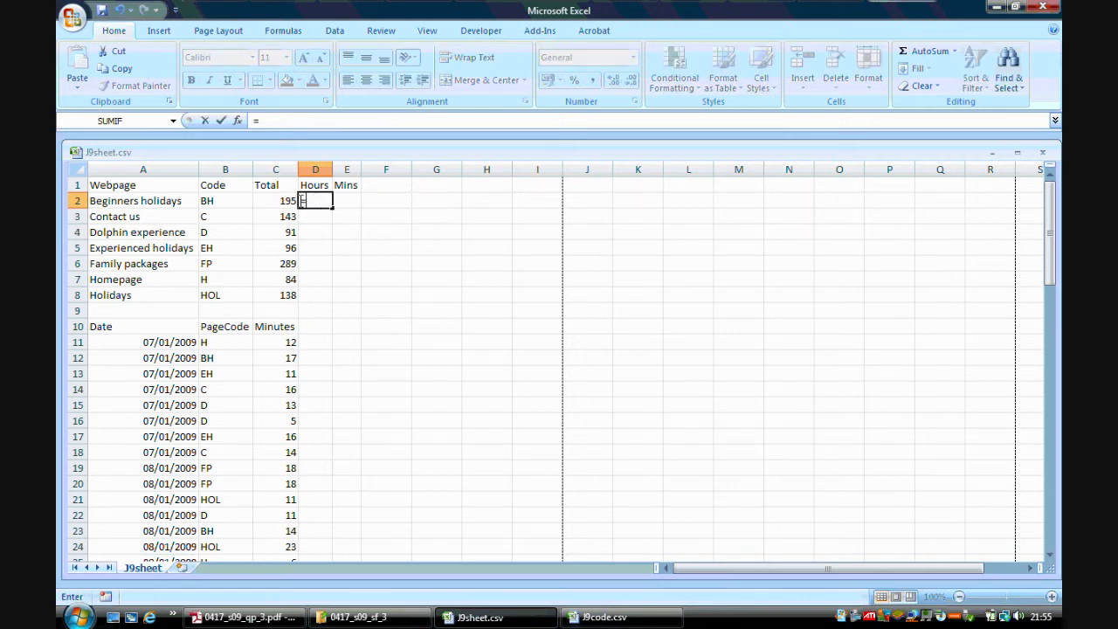
left_click(280, 200)
type("/60")
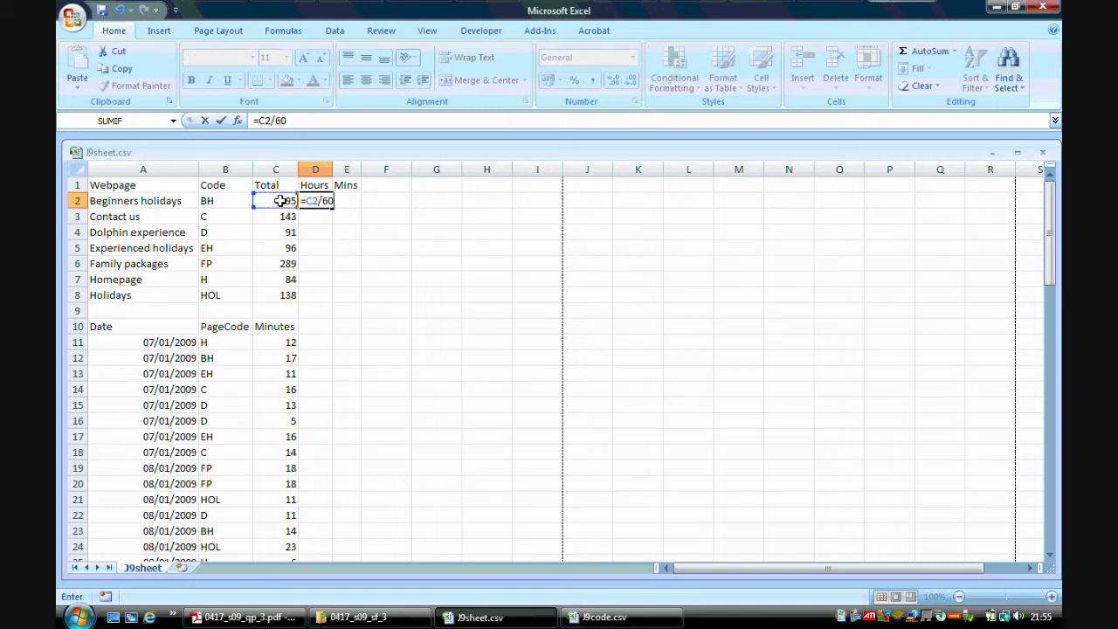
key("Return")
Wrap the D2 formula in the INT function as =INT(C2/60) to give whole hours only.
left_click(320, 201)
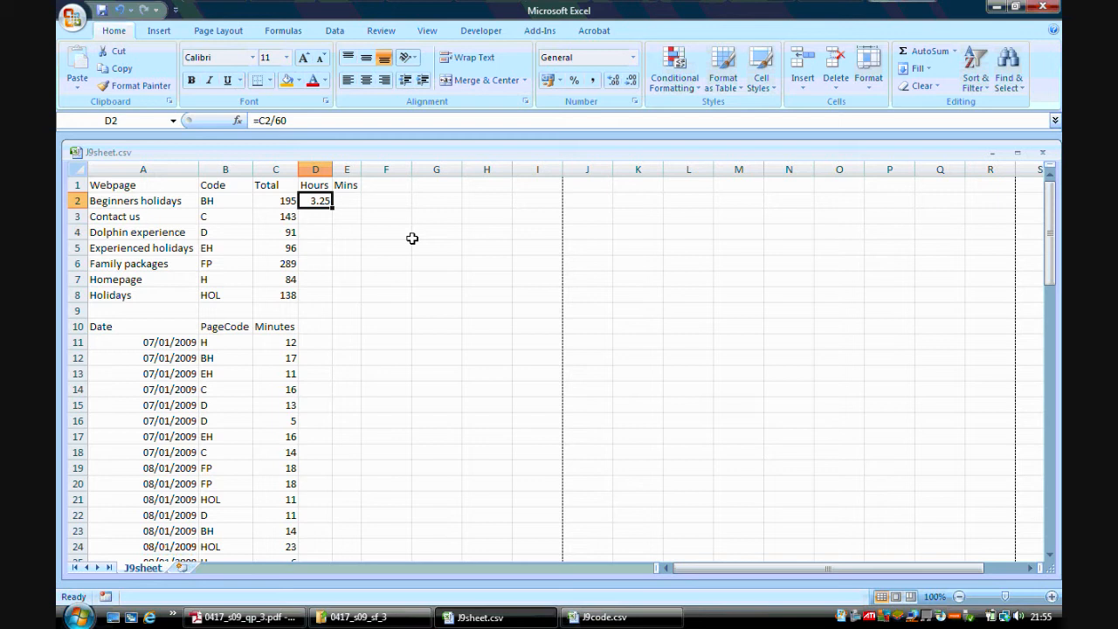
left_click(261, 119)
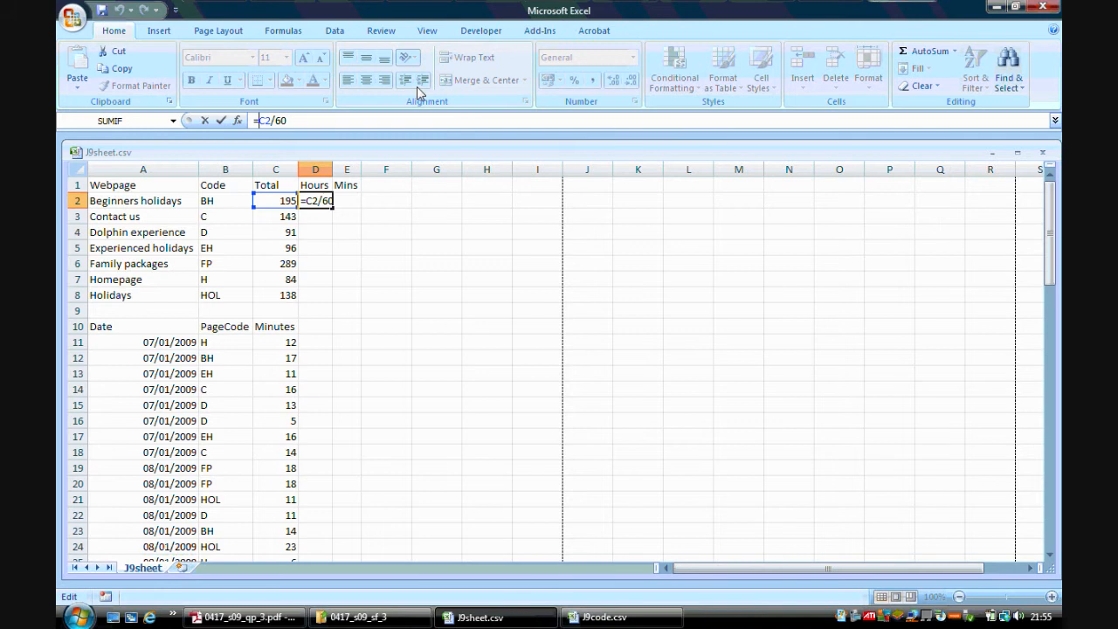
type("int(")
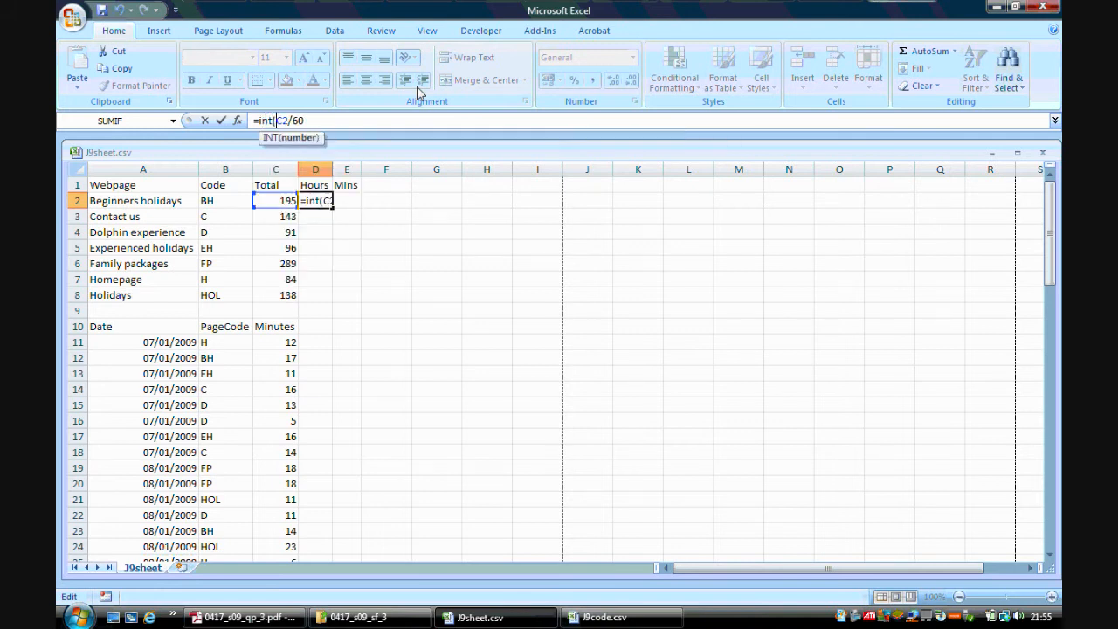
left_click(325, 120)
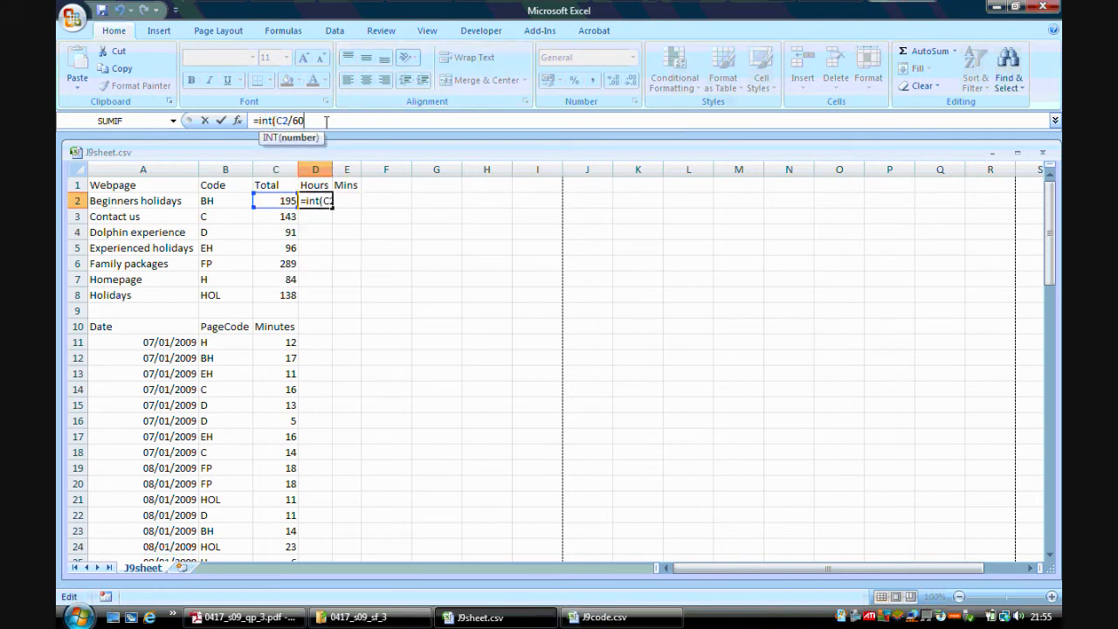
type(")")
key("Return")
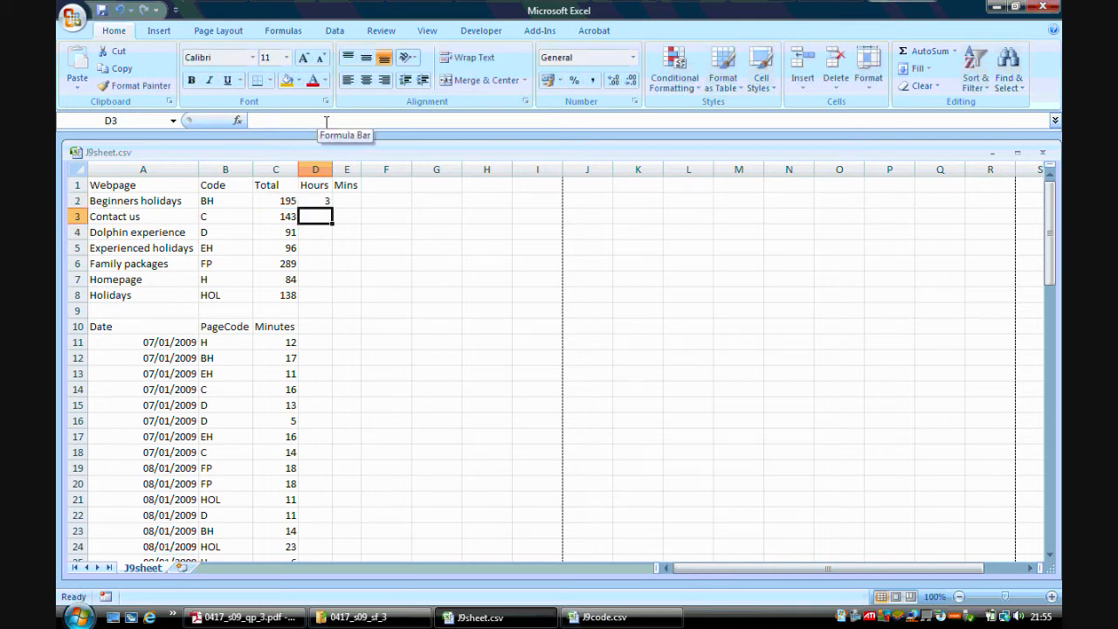
Replicate the whole-hours formula from D2 down to D8 and check the references in cells D2 to D4.
left_click(325, 202)
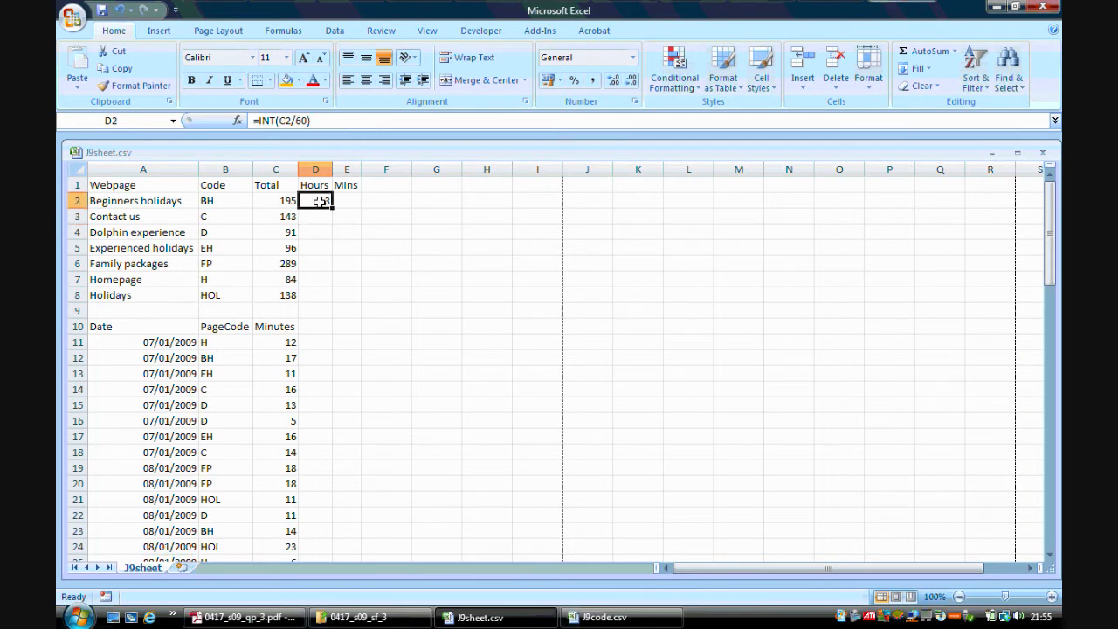
double_click(332, 208)
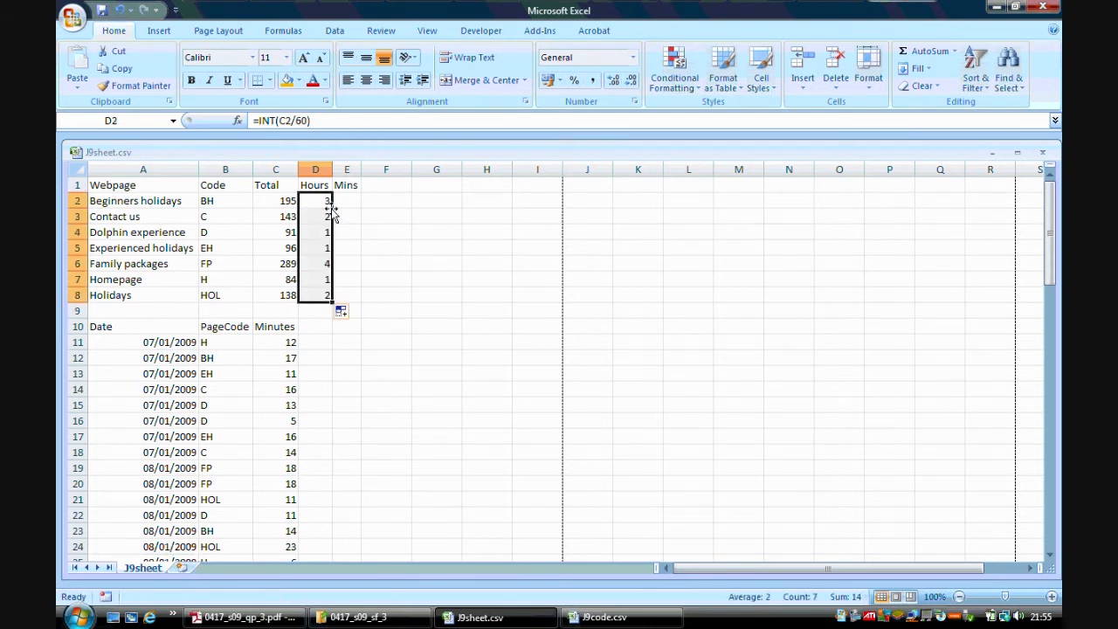
left_click(318, 203)
left_click(315, 216)
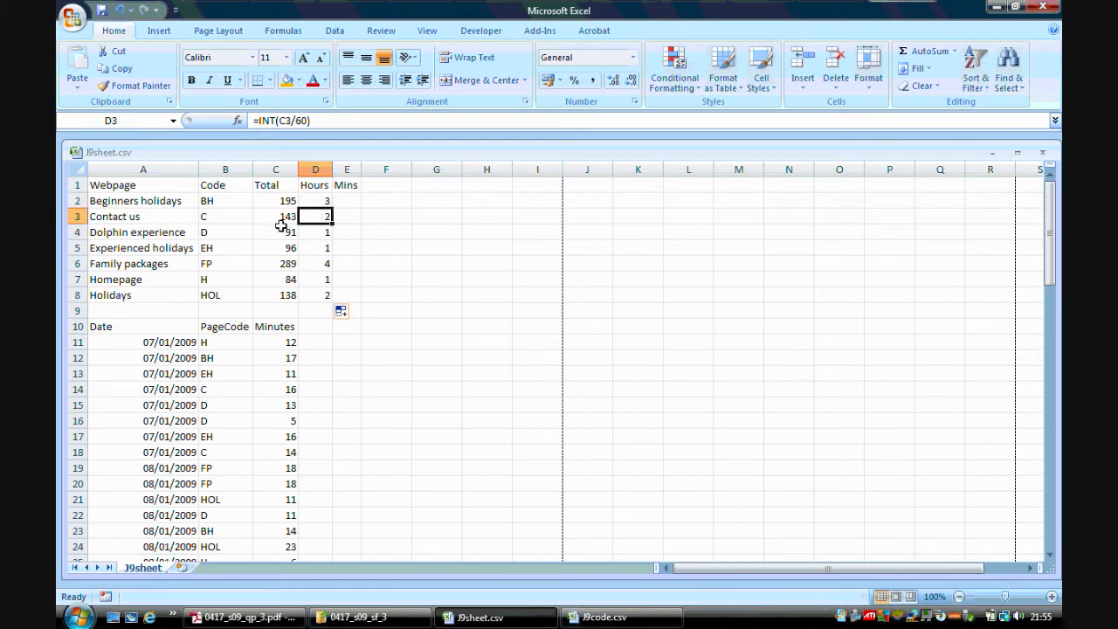
left_click(310, 234)
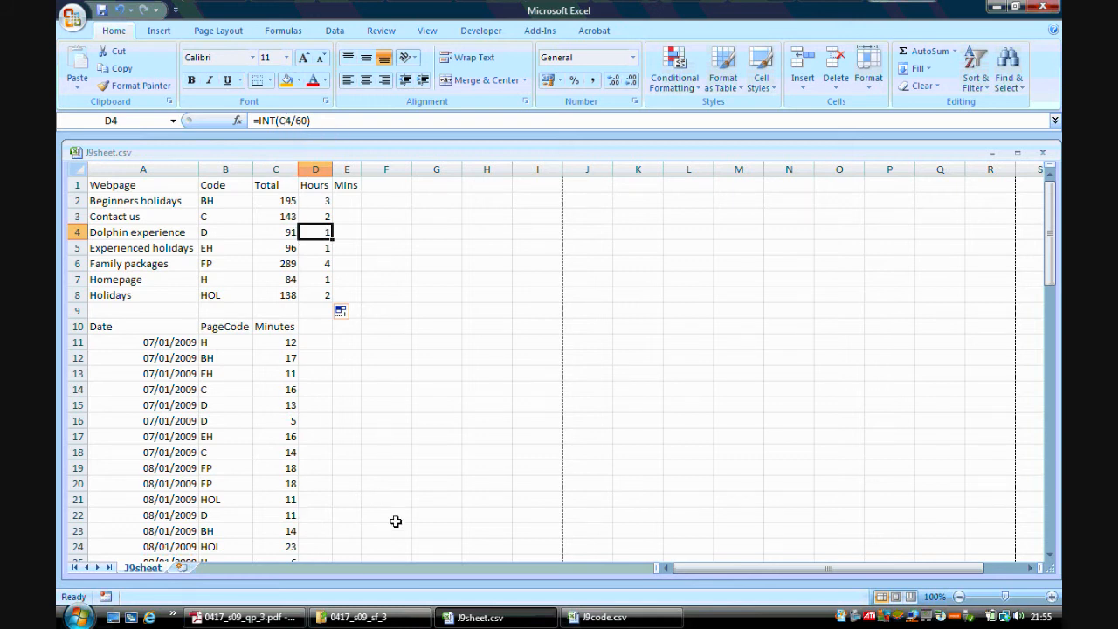
Read task 52 about the remaining minutes in the question paper, then locate cells E2 and C2 in J9sheet.csv.
left_click(271, 618)
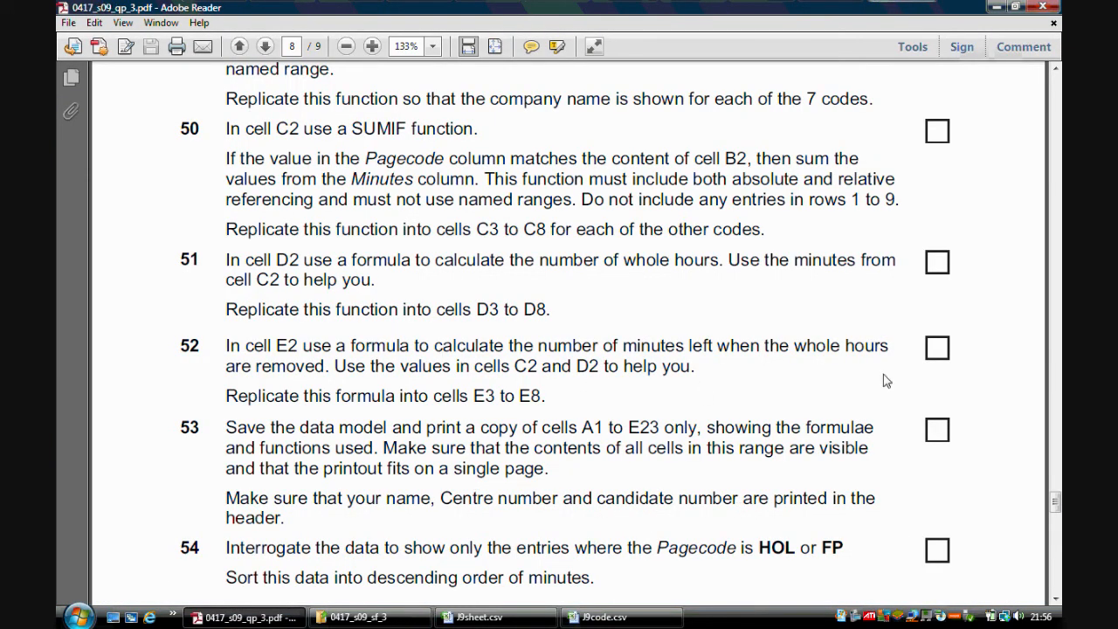
left_click_drag(1057, 502, 1057, 511)
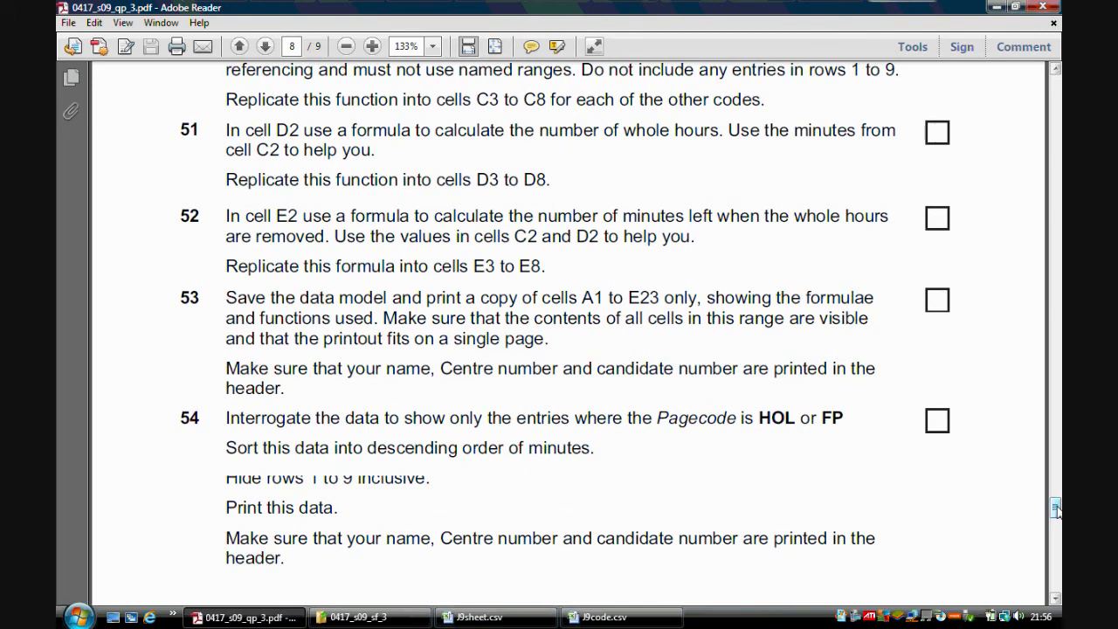
left_click(538, 616)
left_click(349, 199)
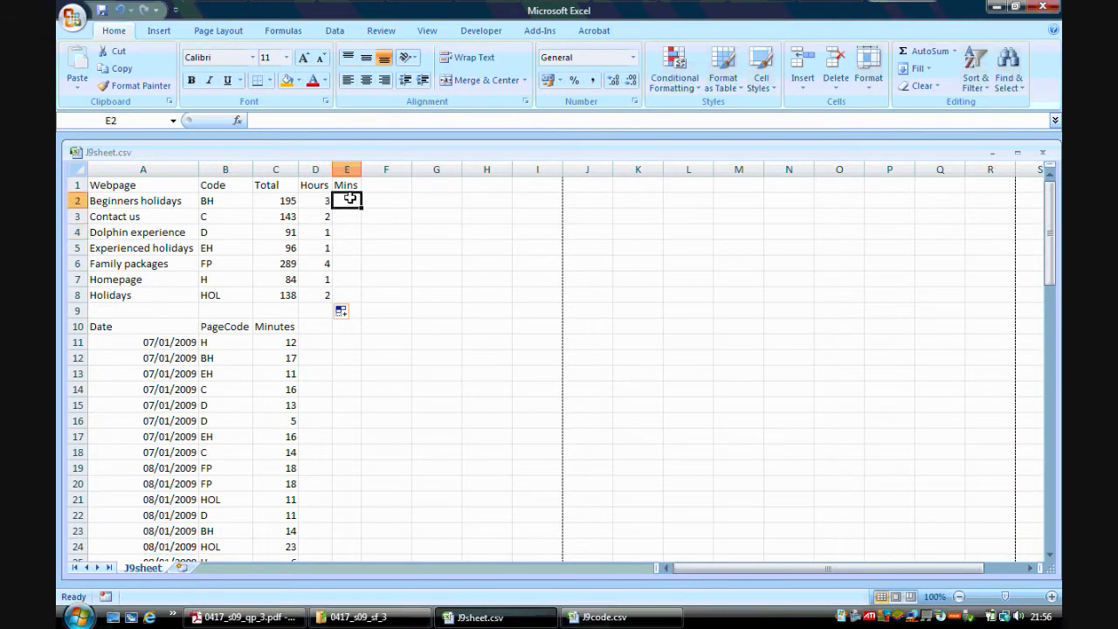
left_click(290, 201)
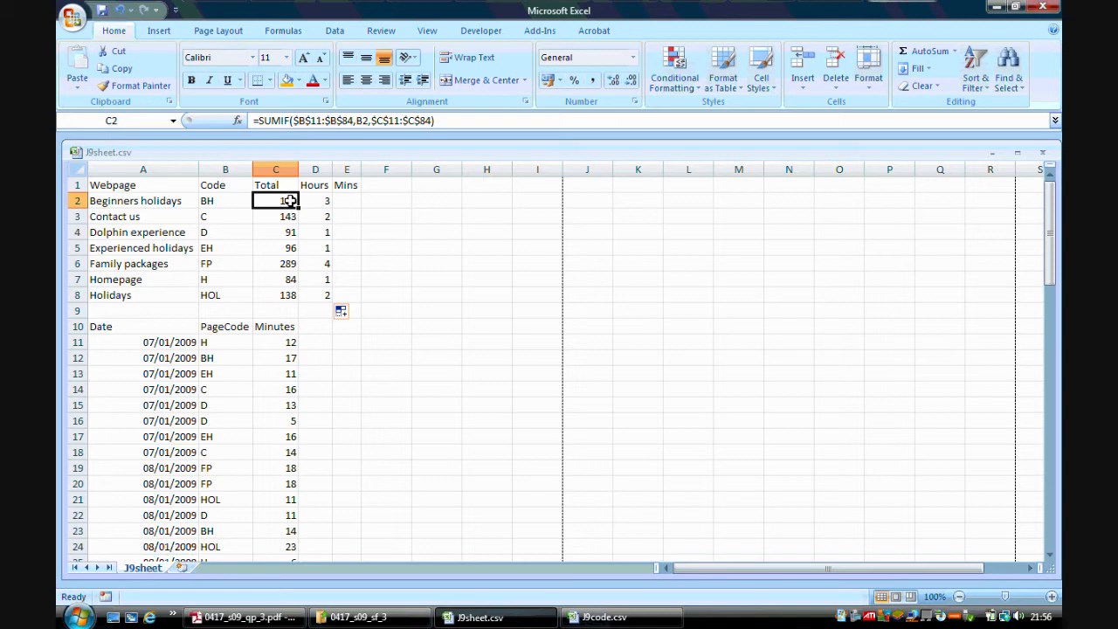
Enter the formula =C2-(D2*60) in Mins cell E2 to calculate the minutes left after the whole hours.
left_click(313, 200)
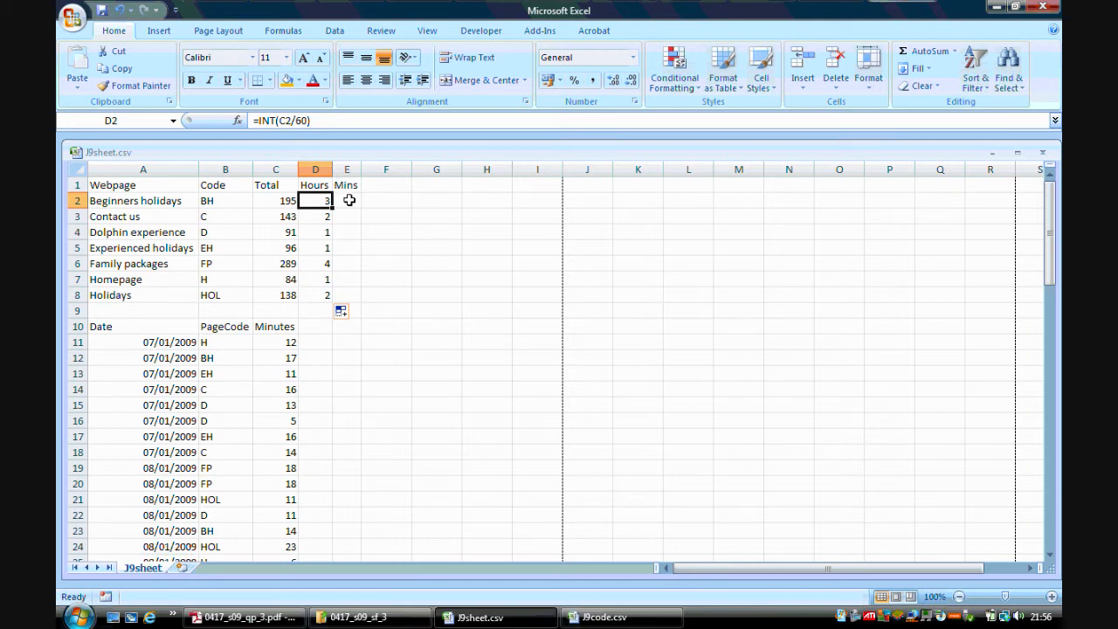
left_click(348, 200)
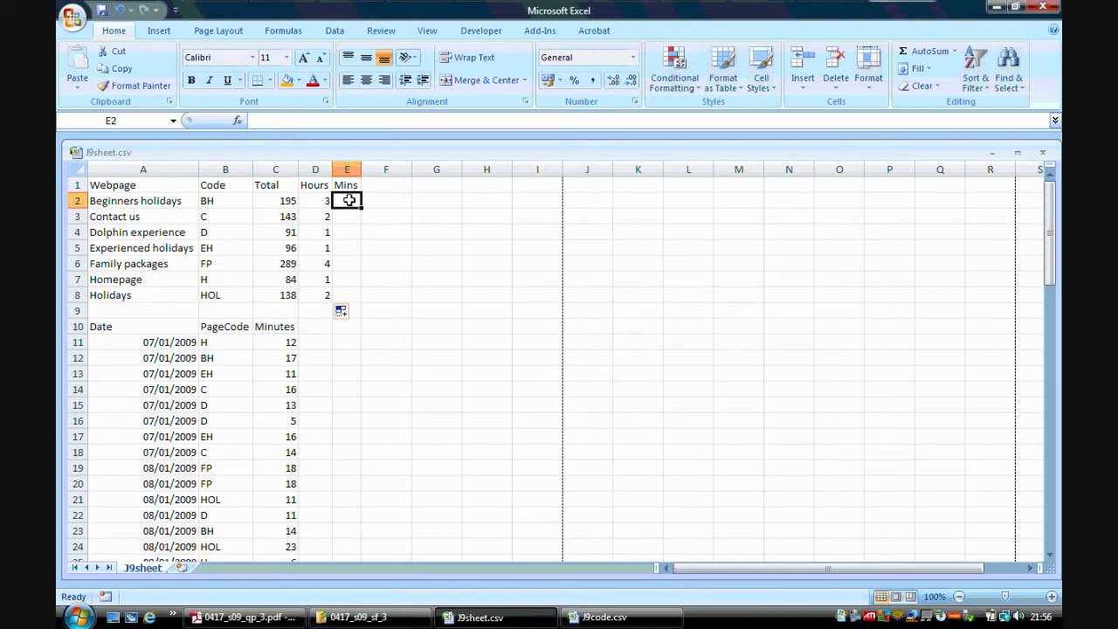
type("=")
left_click(285, 203)
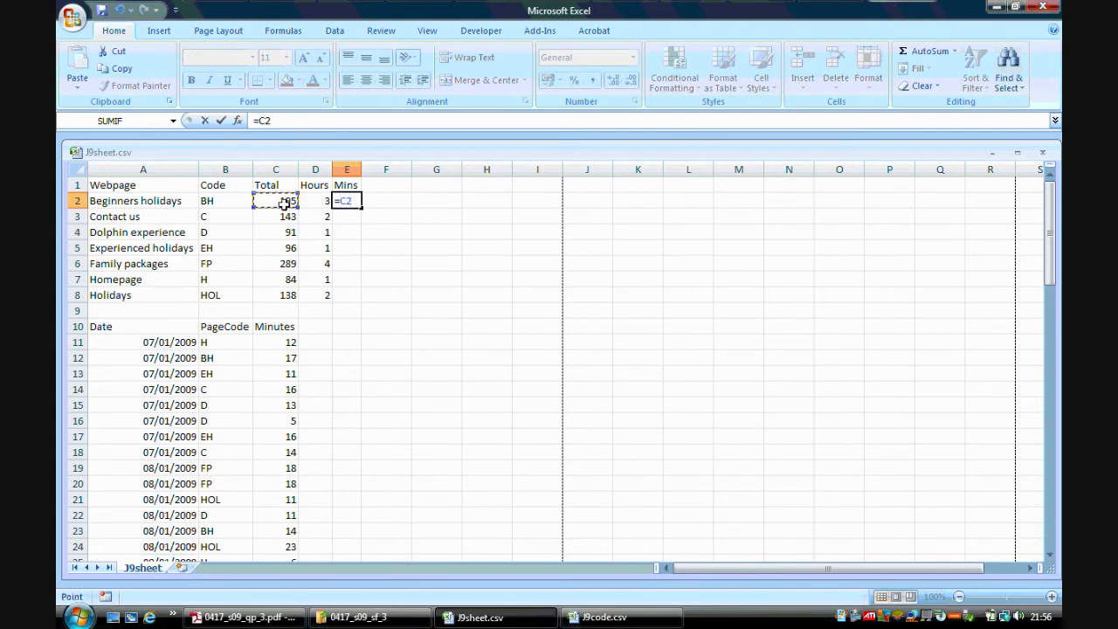
type("-(")
left_click(311, 201)
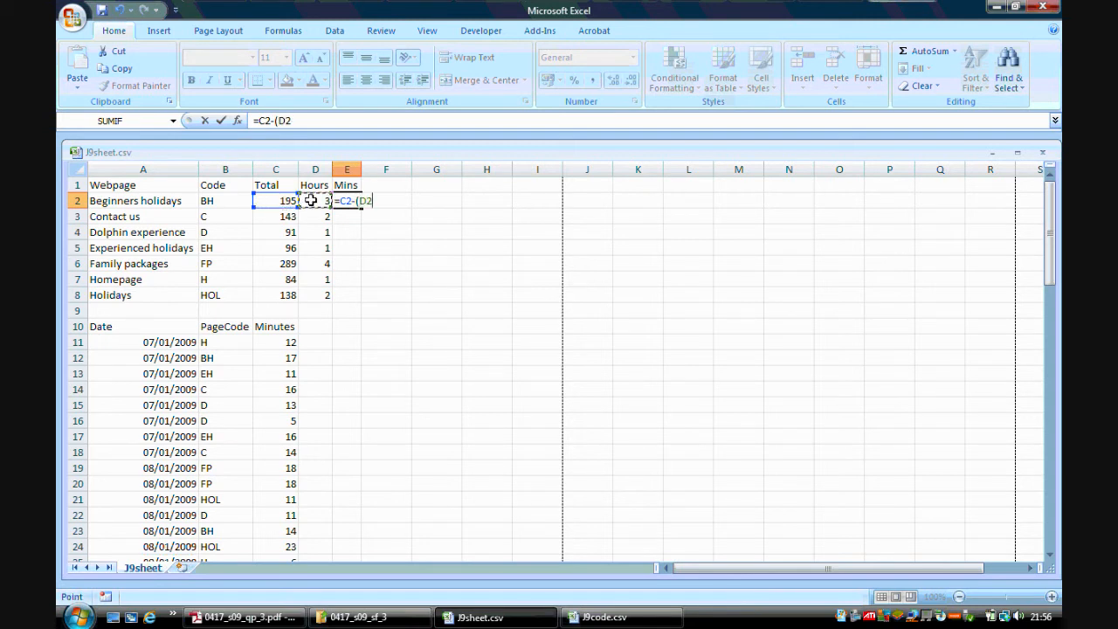
type("*60)")
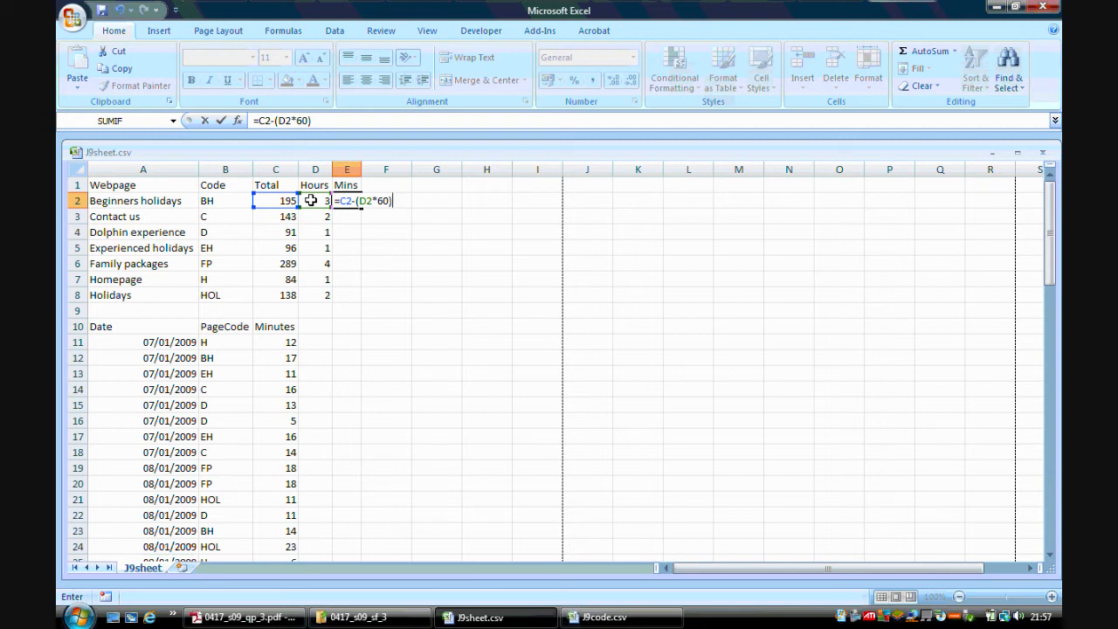
key("Return")
Replicate the remaining-minutes formula from E2 down to E8 and check the references in cell E3.
left_click(339, 201)
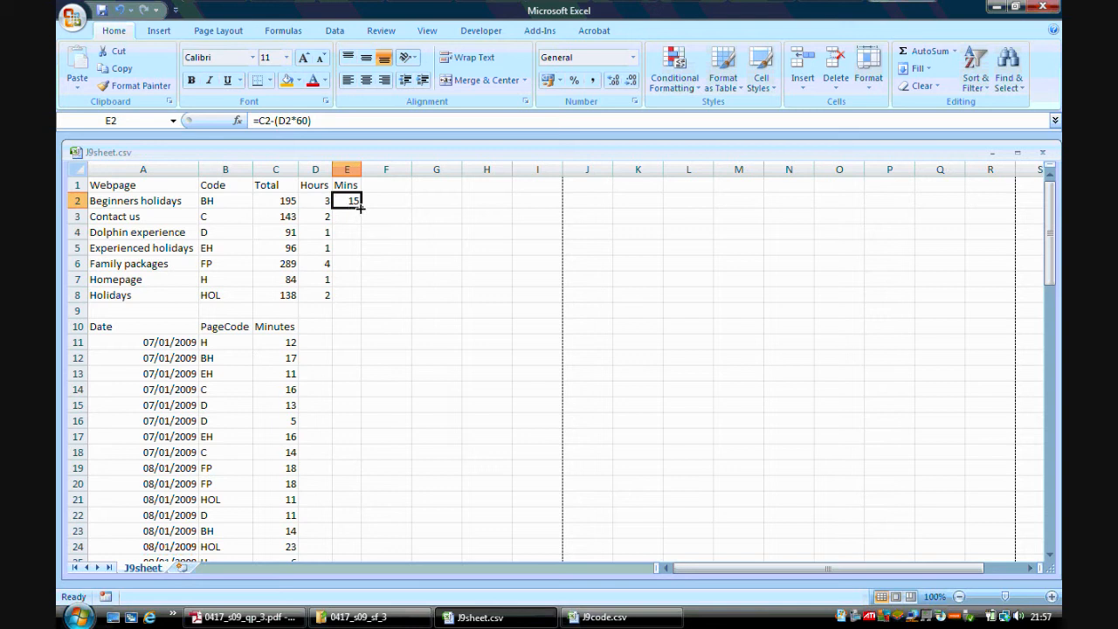
left_click_drag(360, 207, 360, 302)
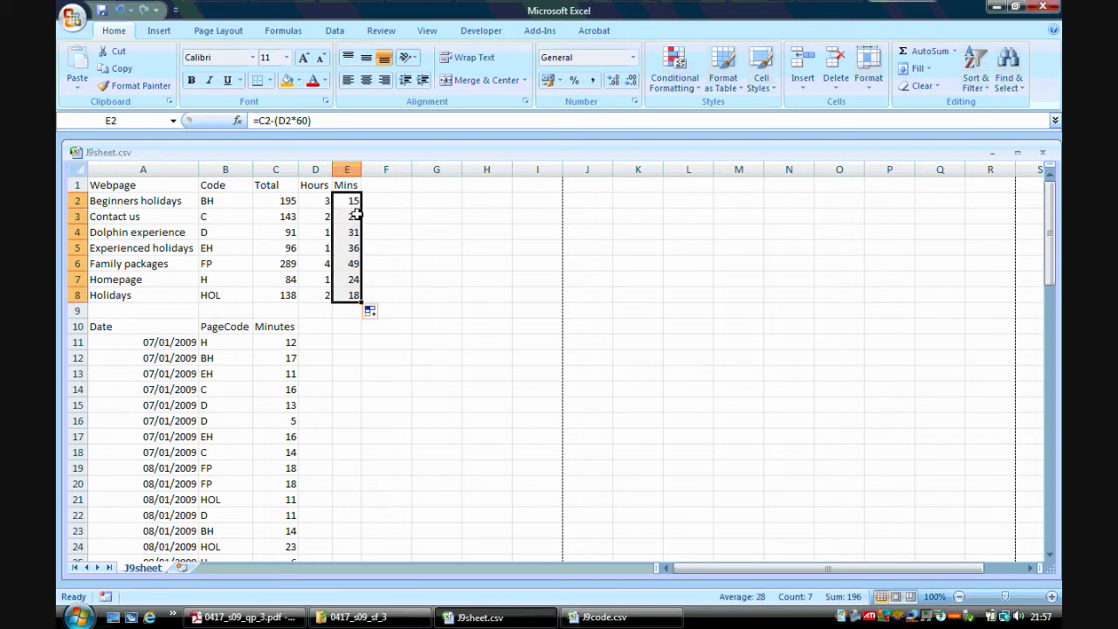
left_click(354, 217)
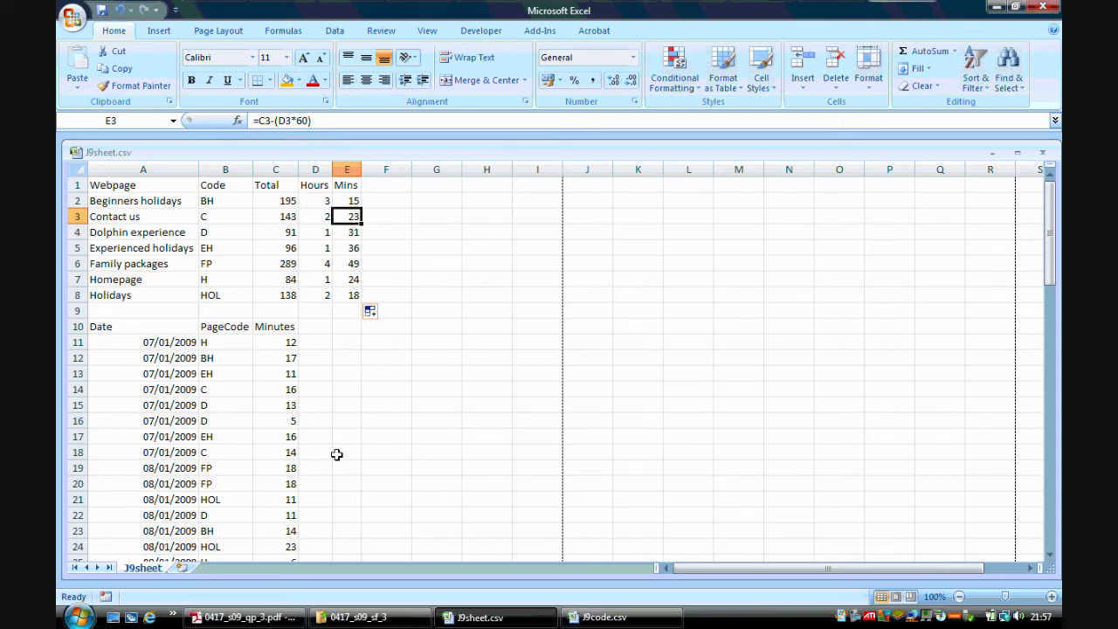
Read task 53 about printing the formulae in the question paper, then maximize the J9sheet.csv workbook window.
left_click(245, 616)
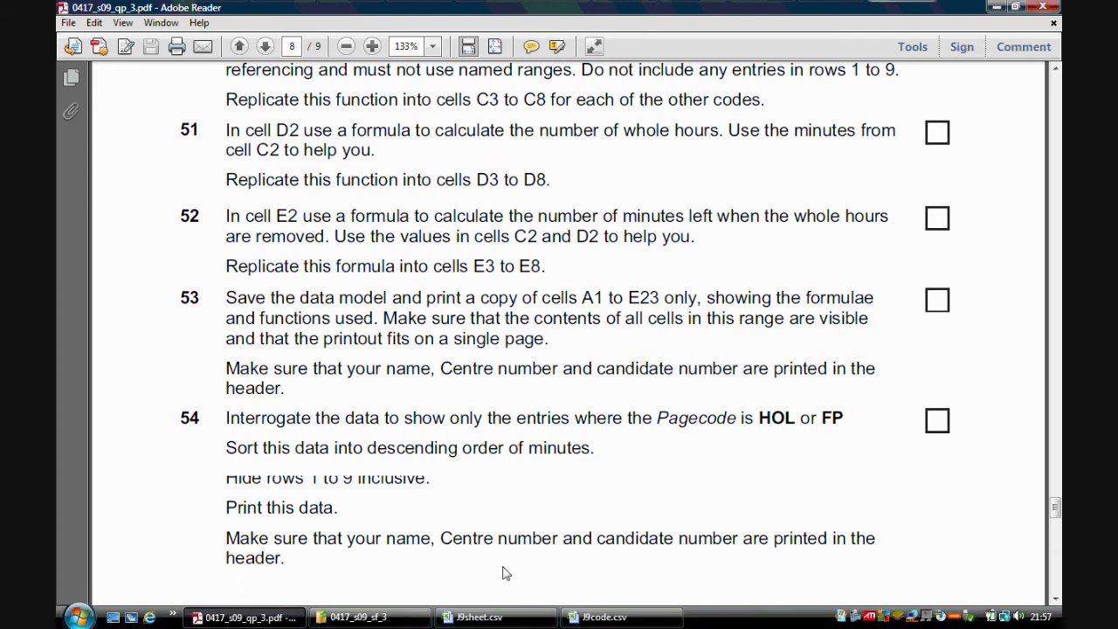
left_click(504, 613)
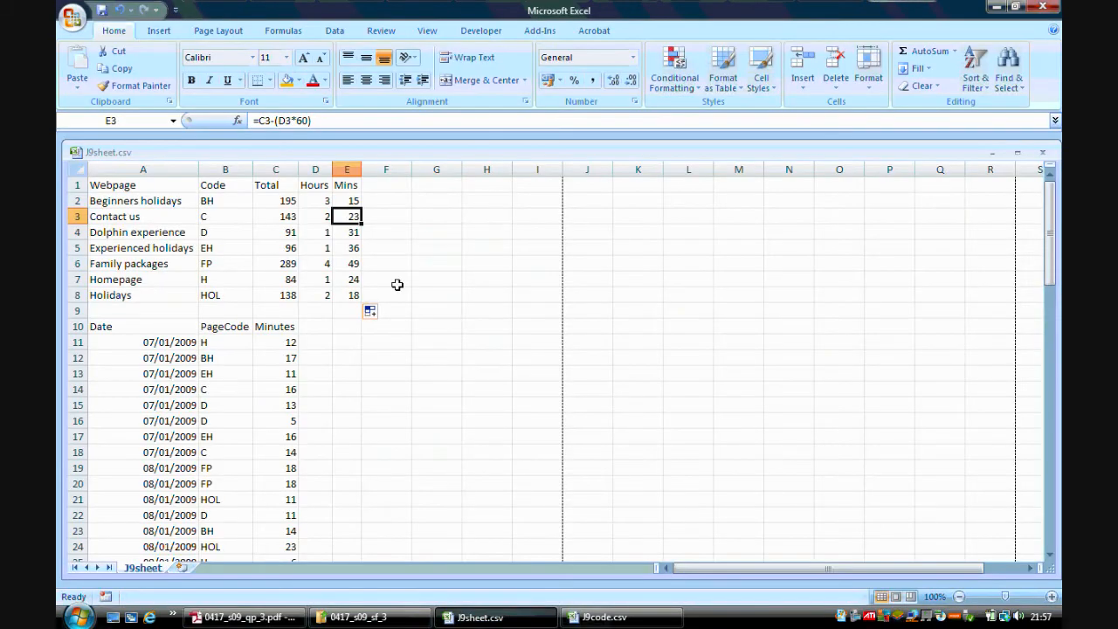
left_click(1018, 153)
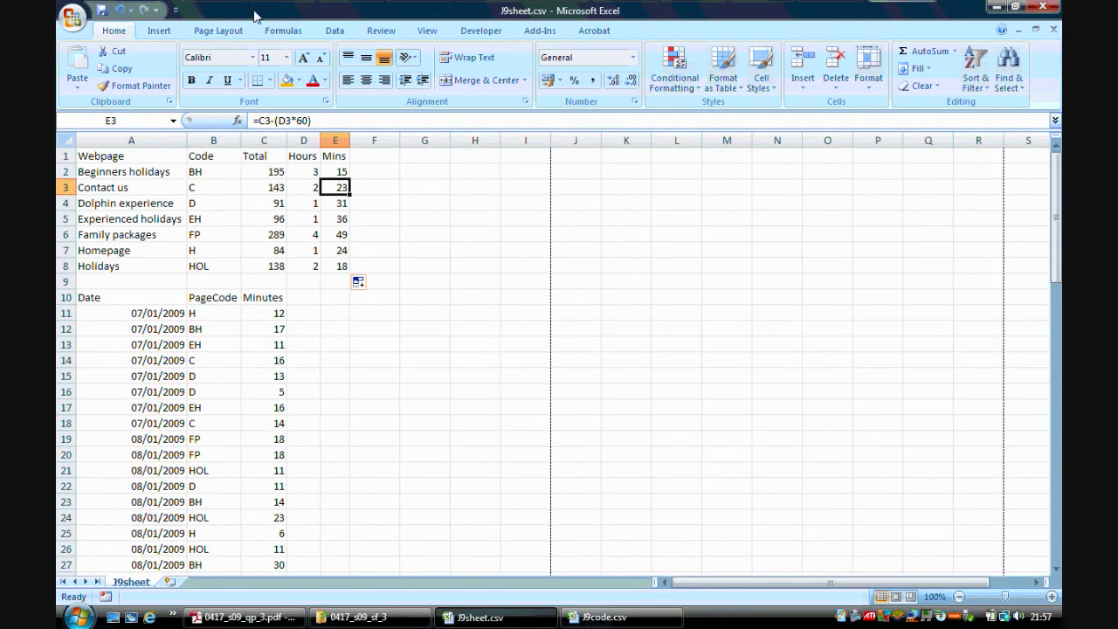
Show the formulas in J9sheet.csv and autofit all columns so every formula is fully visible.
left_click(278, 30)
left_click(752, 52)
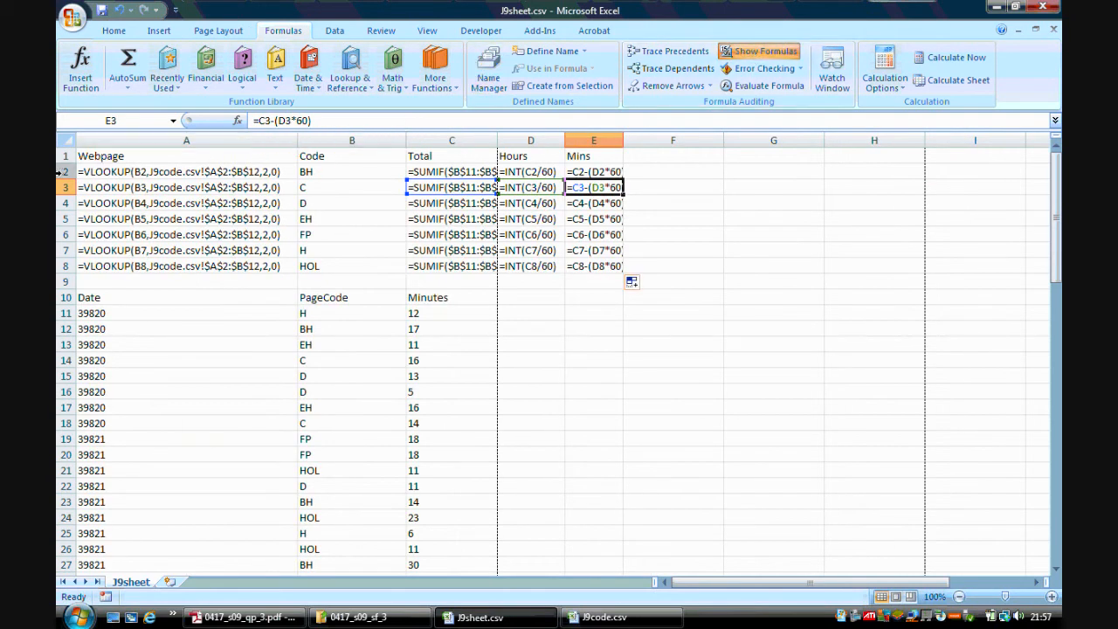
left_click(66, 143)
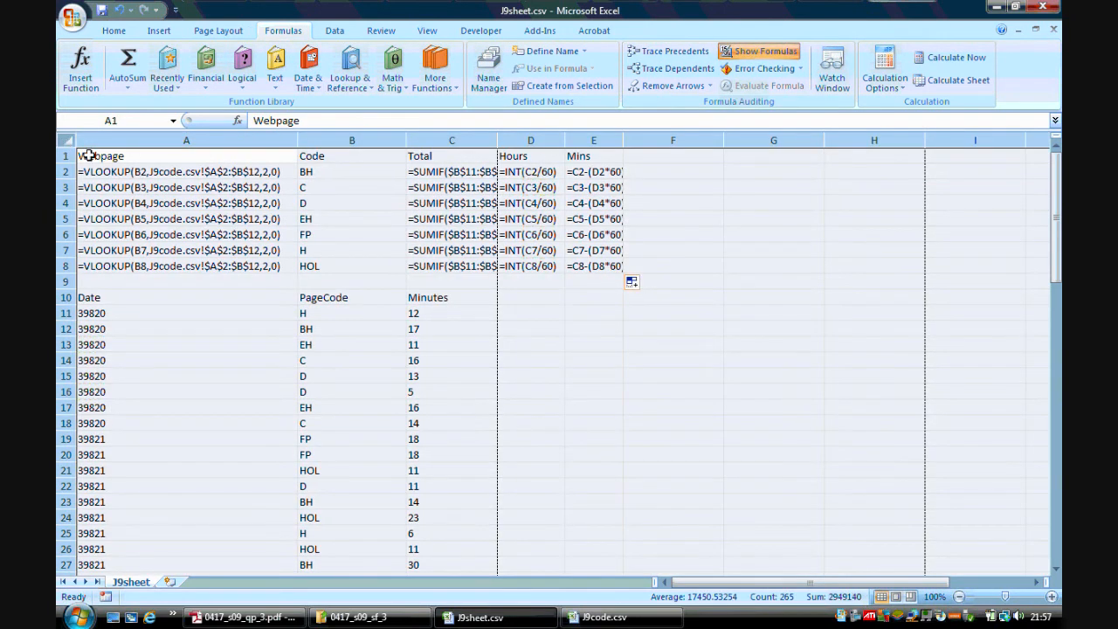
left_click(89, 157)
left_click(67, 143)
double_click(298, 139)
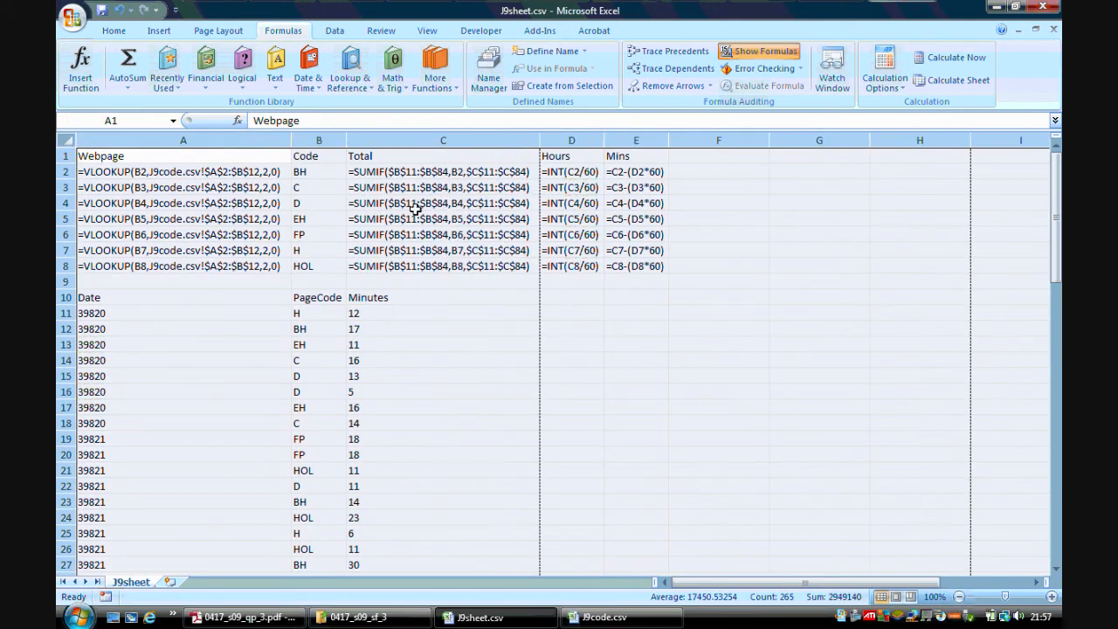
Select cells A1 to E23 and preview a printout of the selection only.
left_click_drag(123, 156, 629, 500)
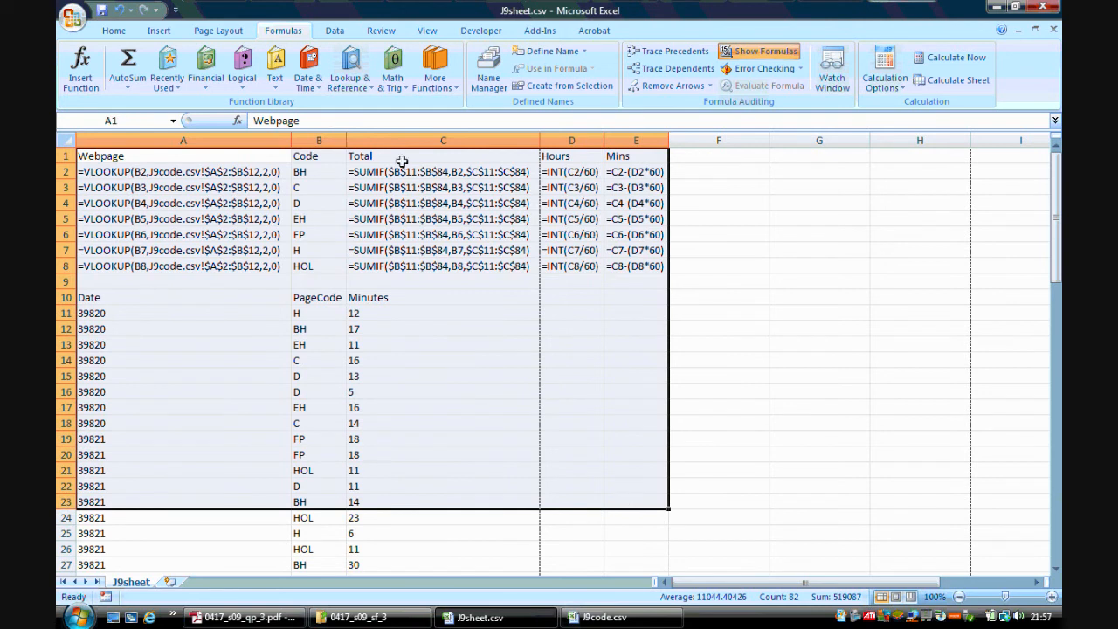
left_click(72, 16)
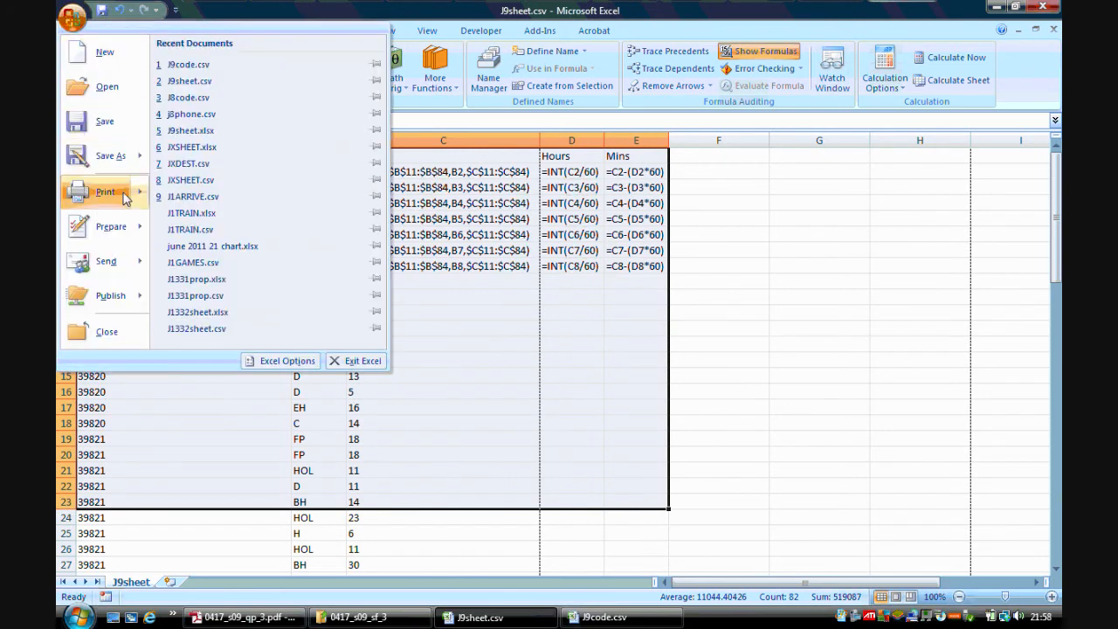
mouse_move(105, 191)
left_click(232, 87)
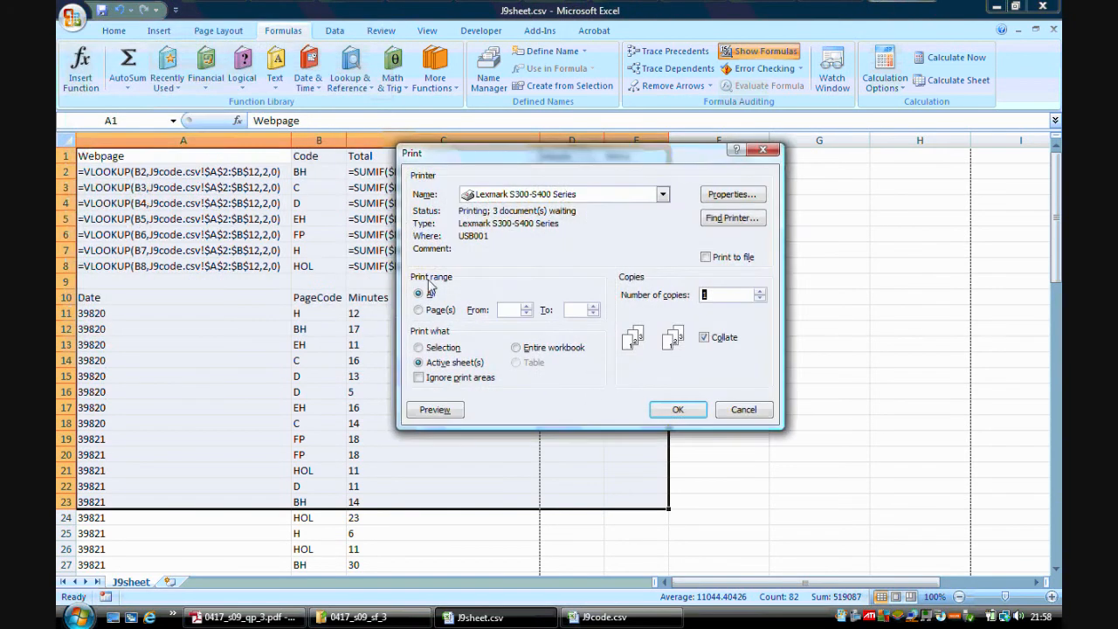
left_click(435, 348)
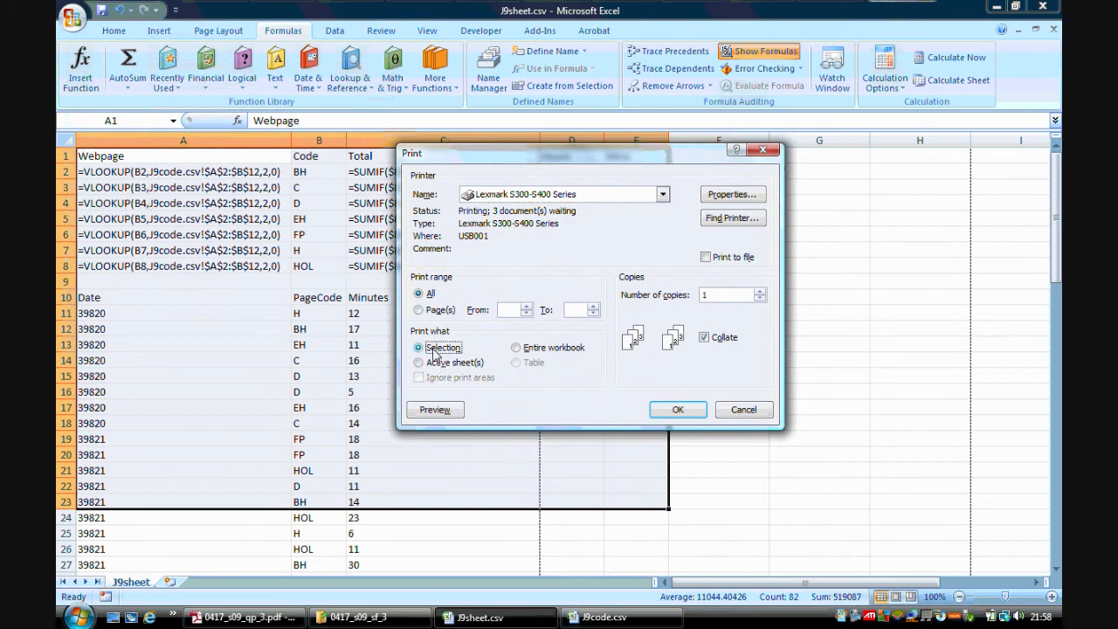
left_click(435, 410)
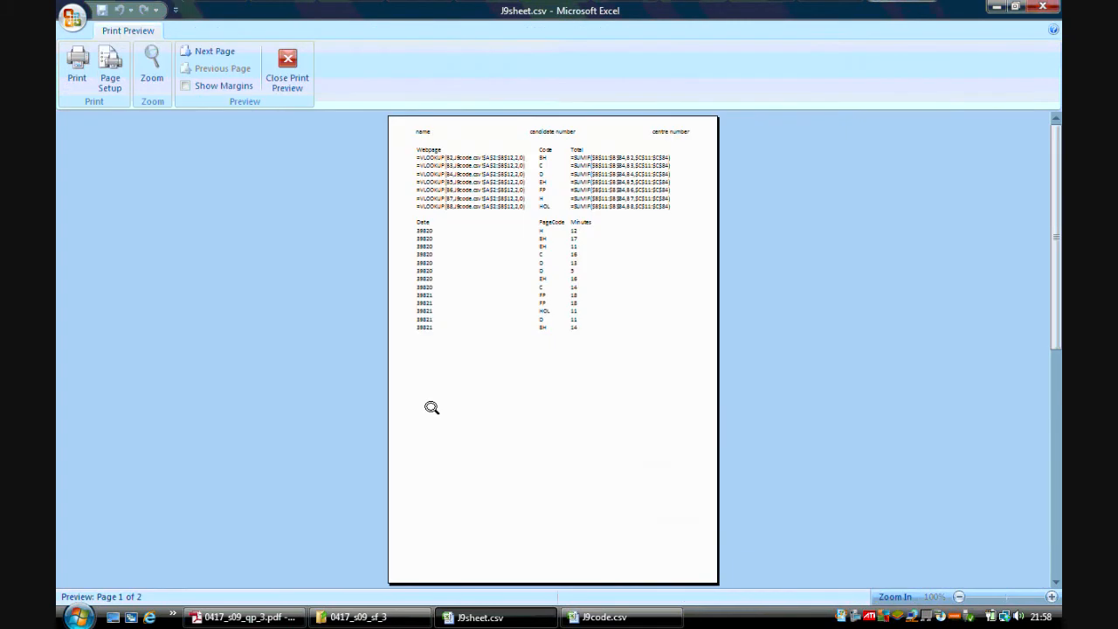
Set the page orientation to landscape so the selection fits on a single page, and close the print preview.
left_click(208, 53)
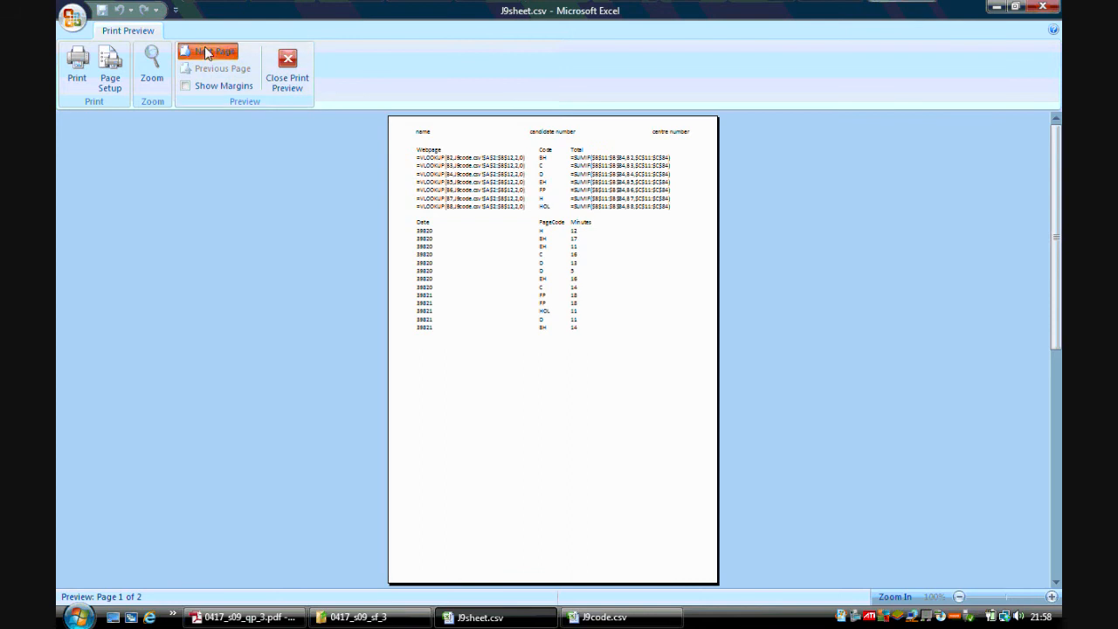
left_click(210, 70)
left_click(110, 74)
left_click(594, 184)
left_click(686, 445)
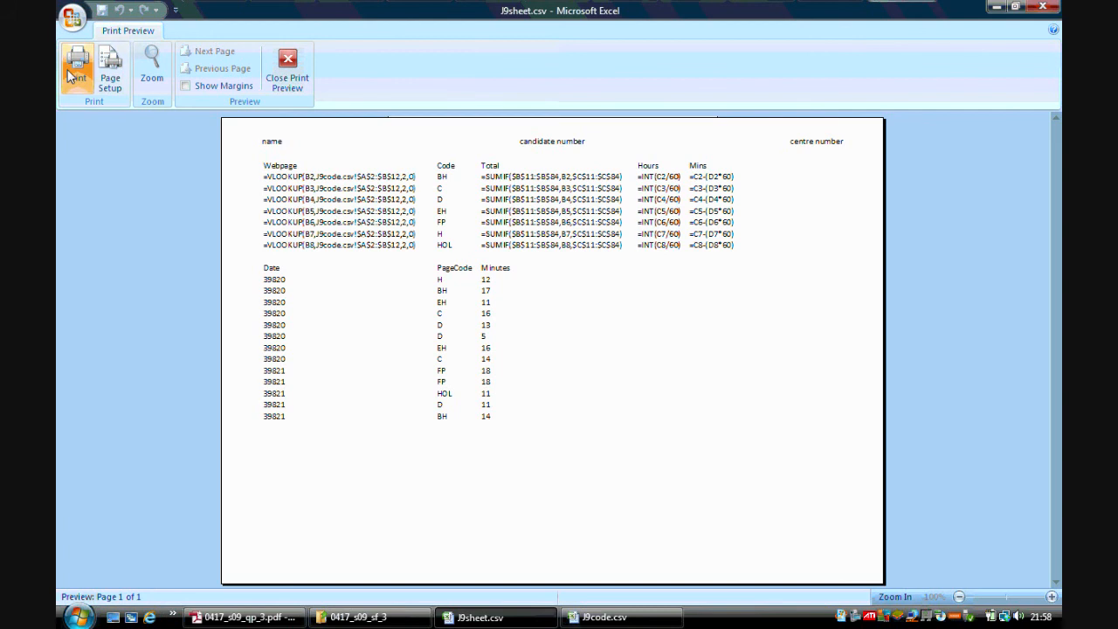
left_click(288, 68)
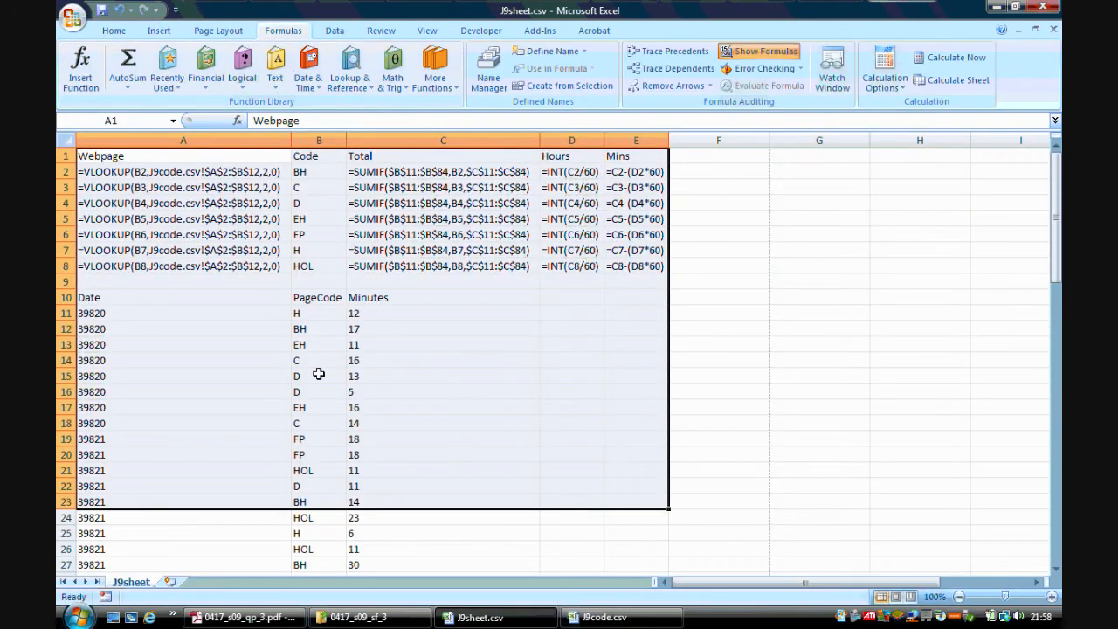
Read task 54 in the question paper, then return J9sheet.csv to showing values and autofit all columns.
left_click(266, 620)
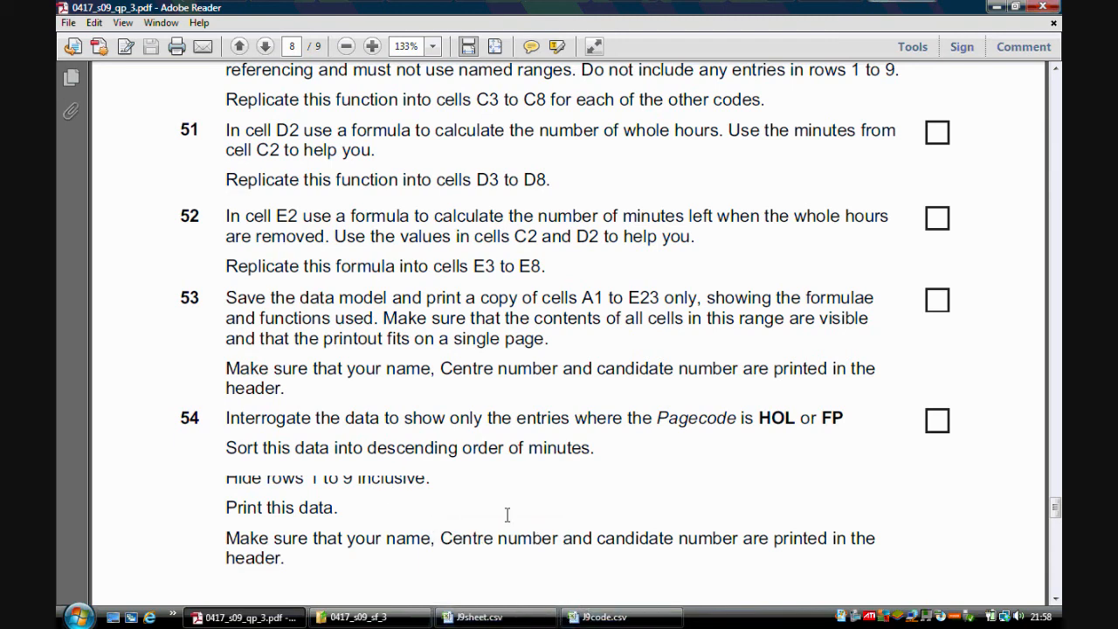
left_click(481, 617)
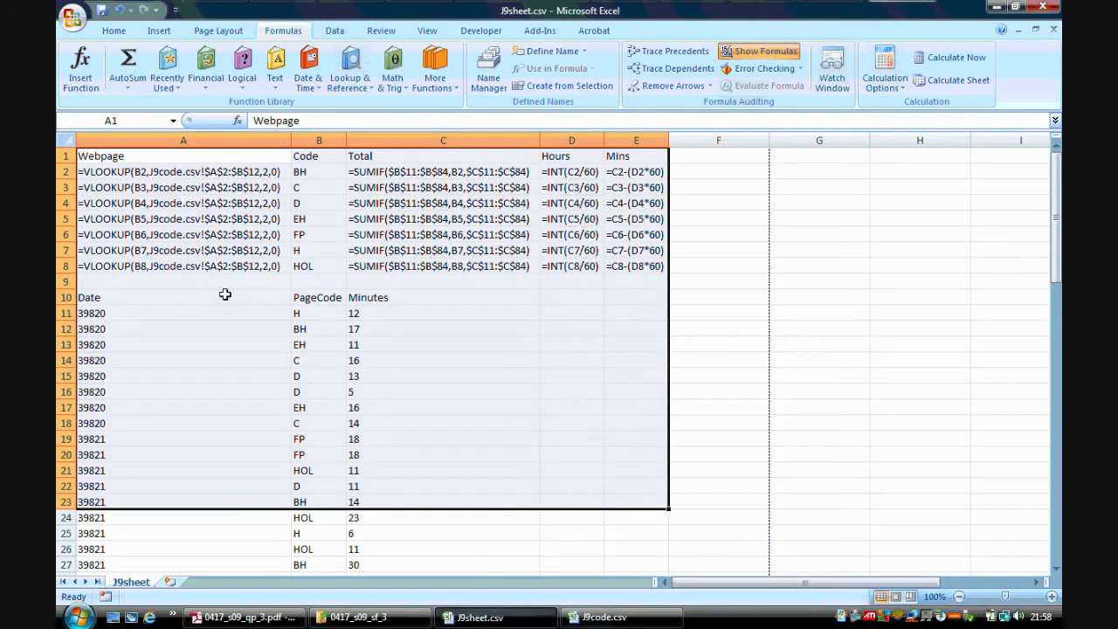
left_click(757, 51)
left_click(444, 260)
left_click(66, 140)
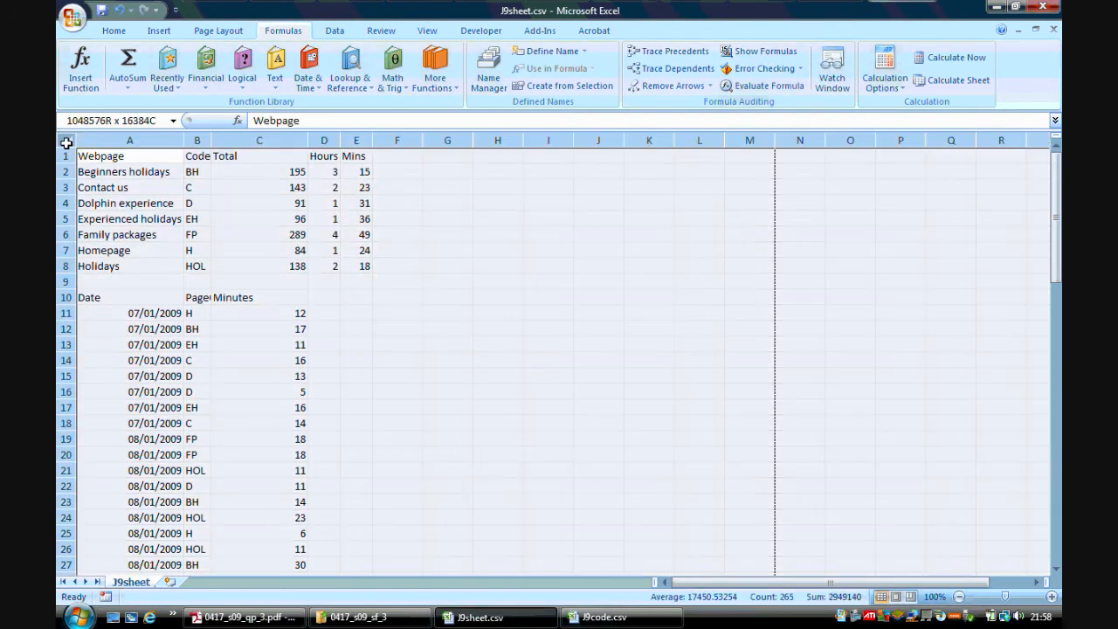
double_click(185, 141)
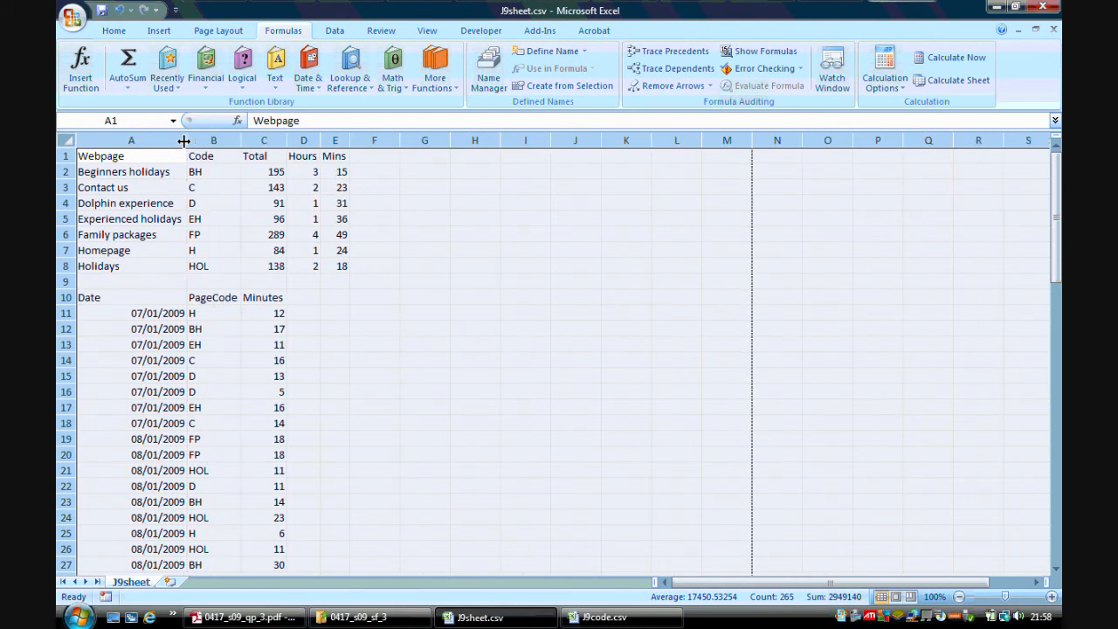
left_click(402, 217)
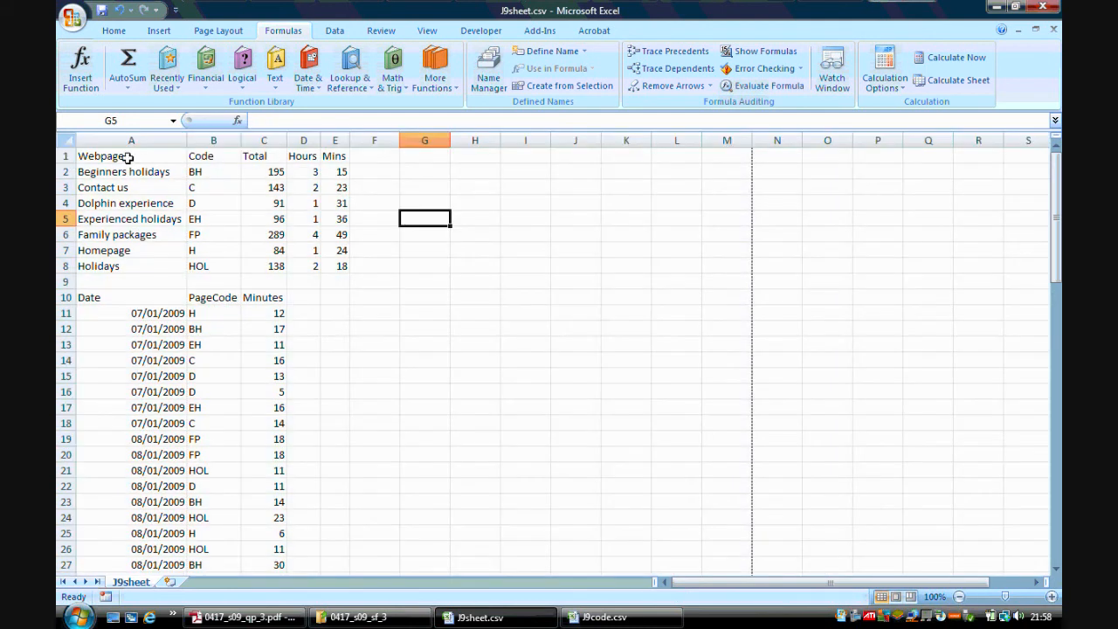
Hide rows 1 to 9 of J9sheet.csv.
left_click(64, 156)
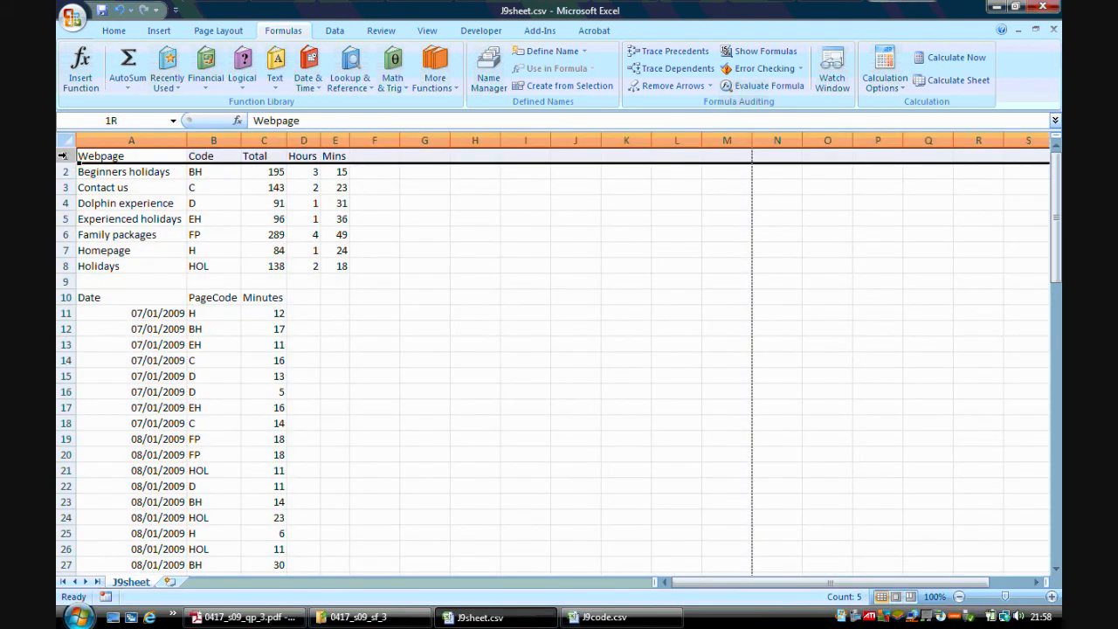
left_click_drag(63, 160, 66, 281)
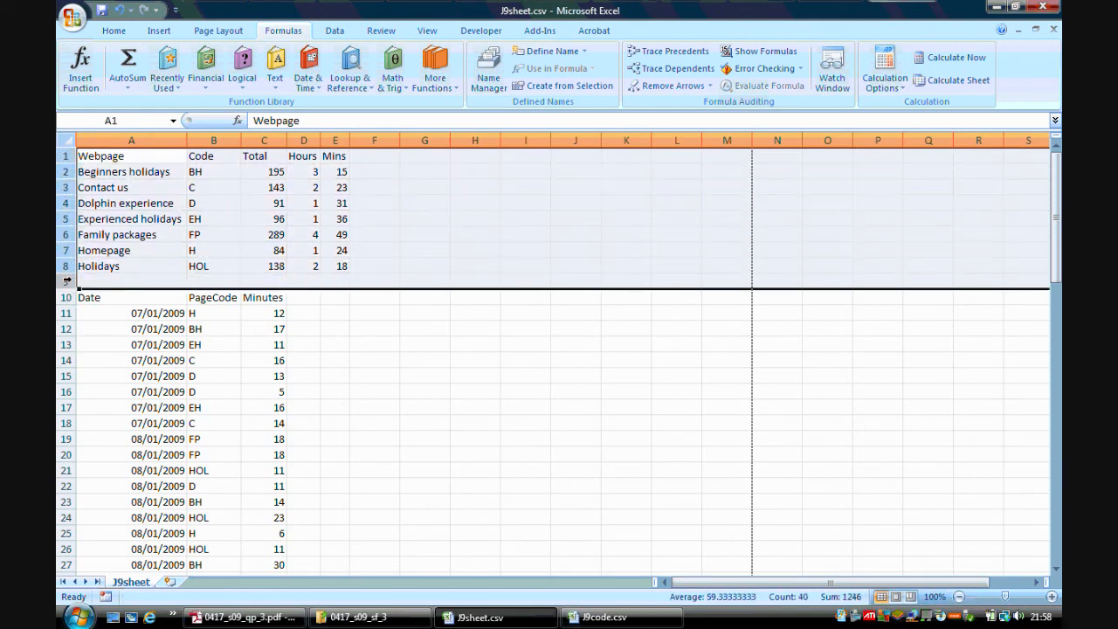
right_click(67, 281)
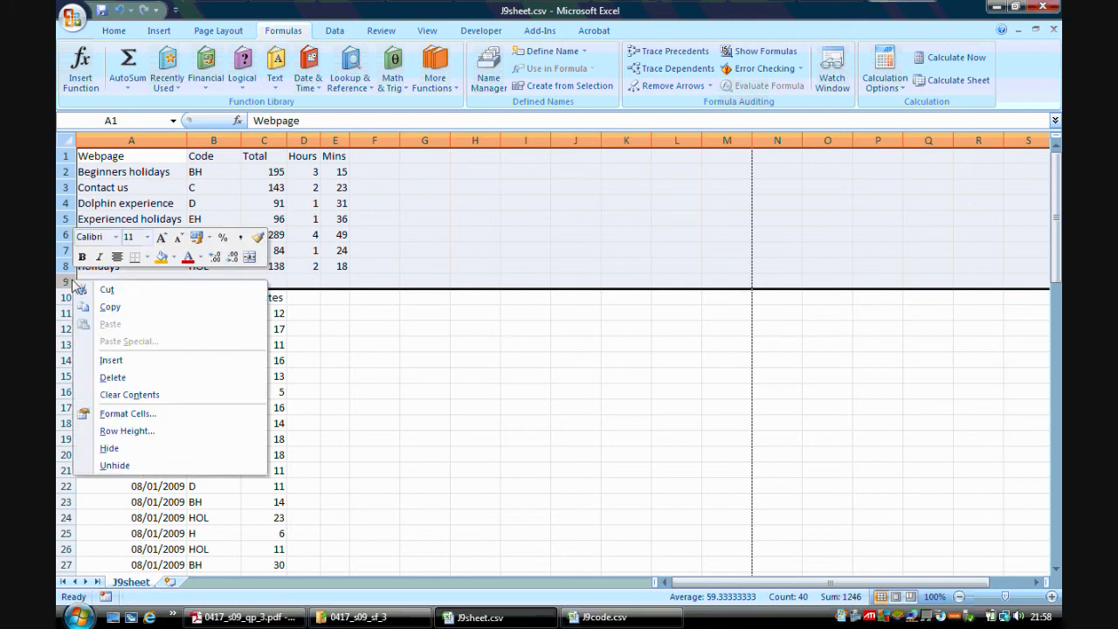
left_click(142, 447)
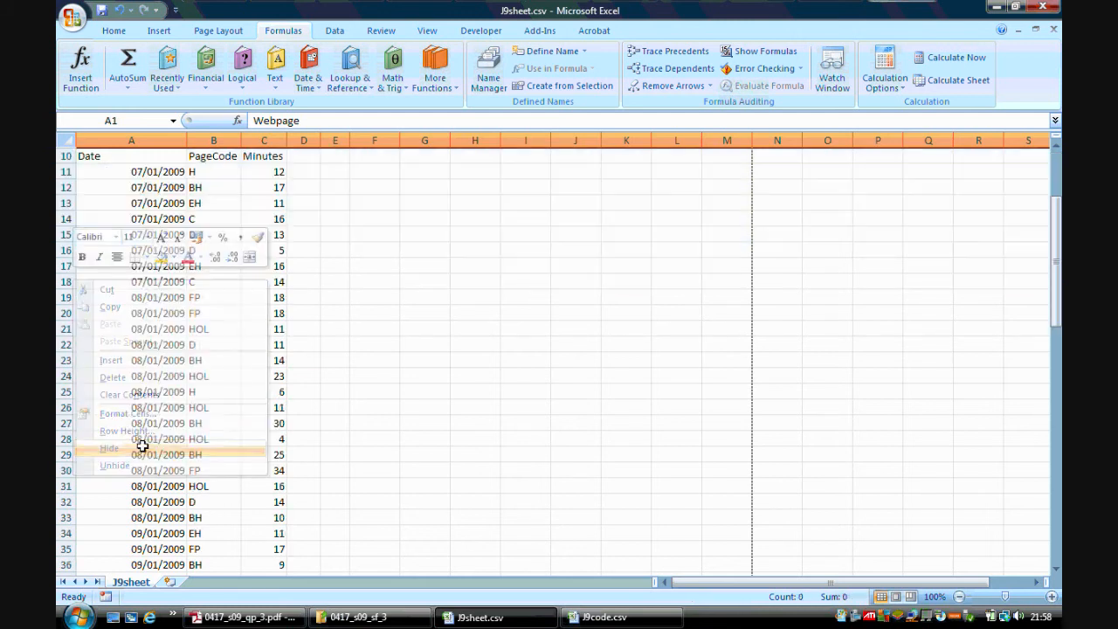
left_click(423, 184)
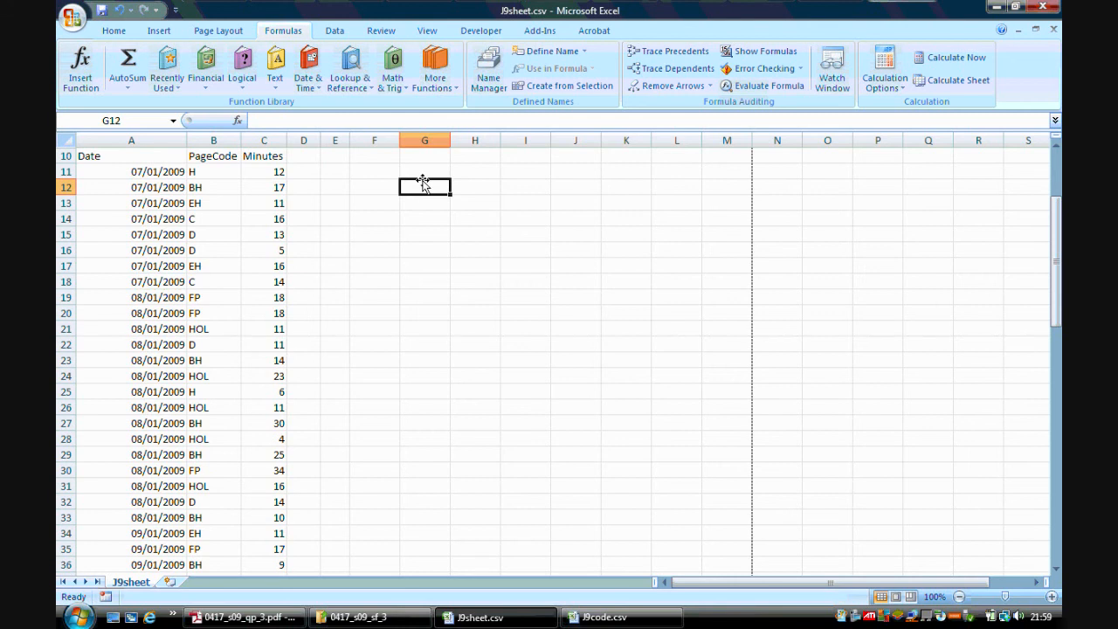
Filter the data under row 10 to show only entries whose PageCode is HOL or FP.
left_click(227, 157)
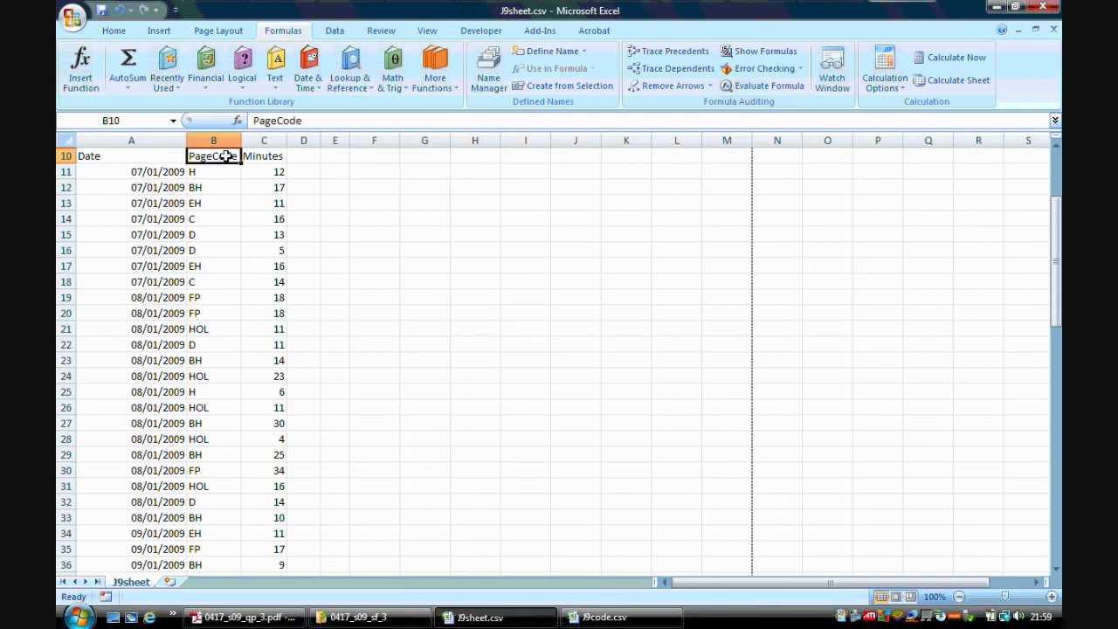
left_click(334, 31)
left_click(469, 70)
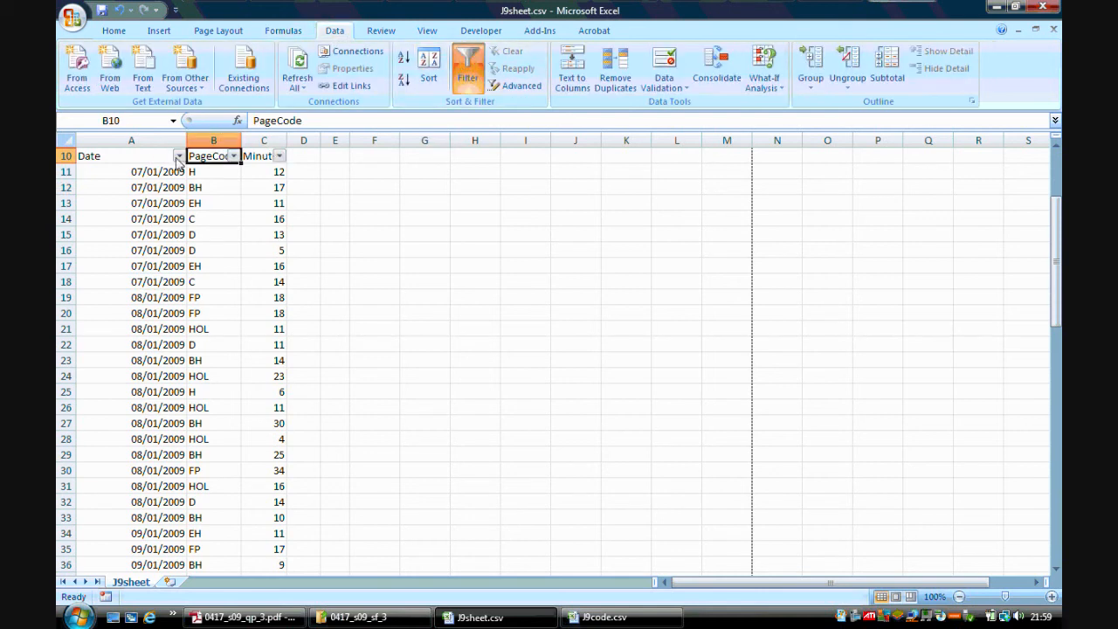
left_click(234, 155)
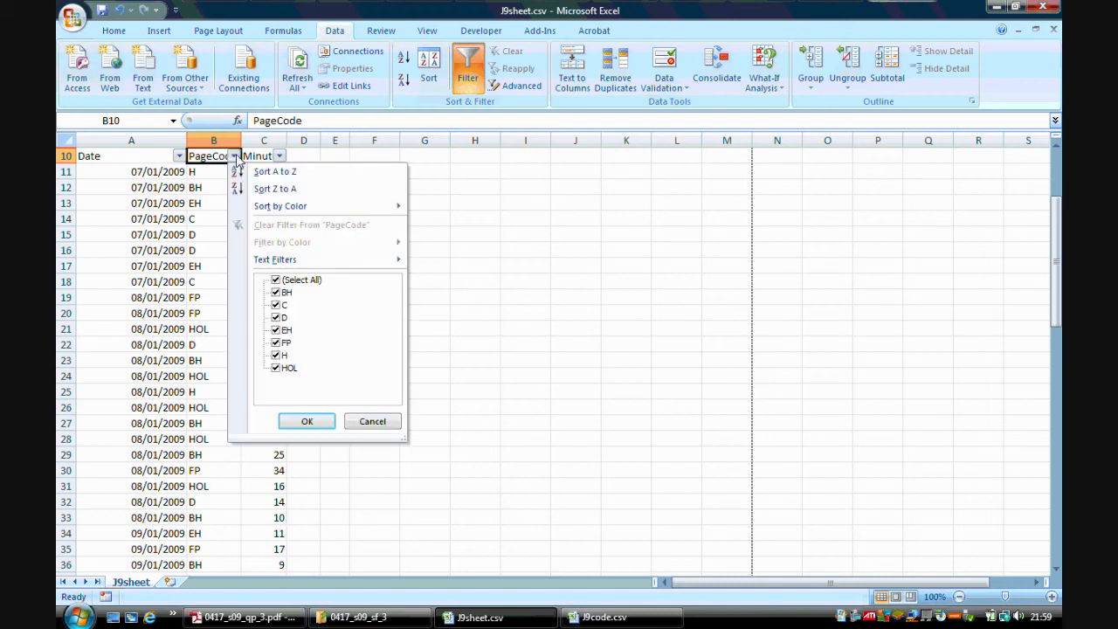
left_click(277, 280)
left_click(278, 371)
left_click(277, 370)
left_click(277, 342)
left_click(306, 420)
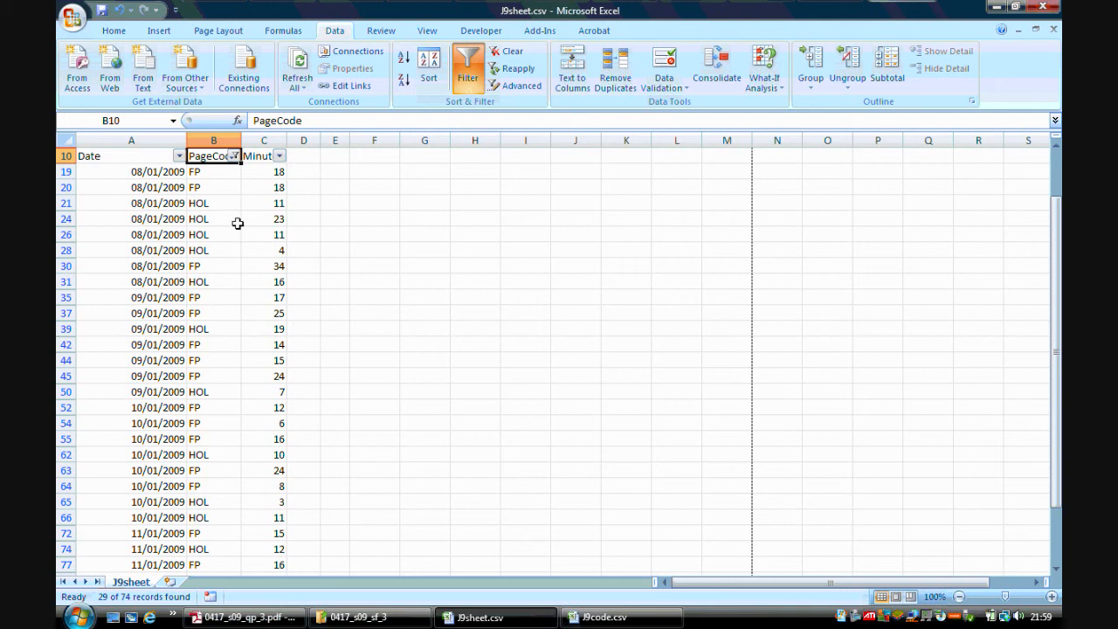
Check task 54 in the question paper, then sort the filtered entries into descending order of Minutes and review the list.
left_click(244, 617)
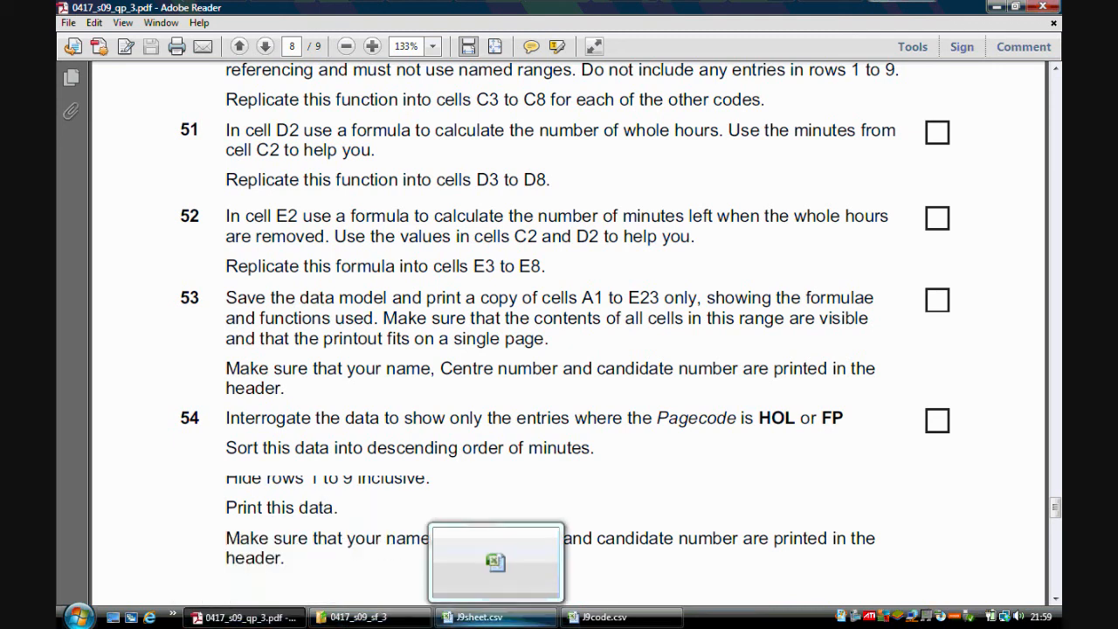
left_click(493, 617)
left_click(264, 155)
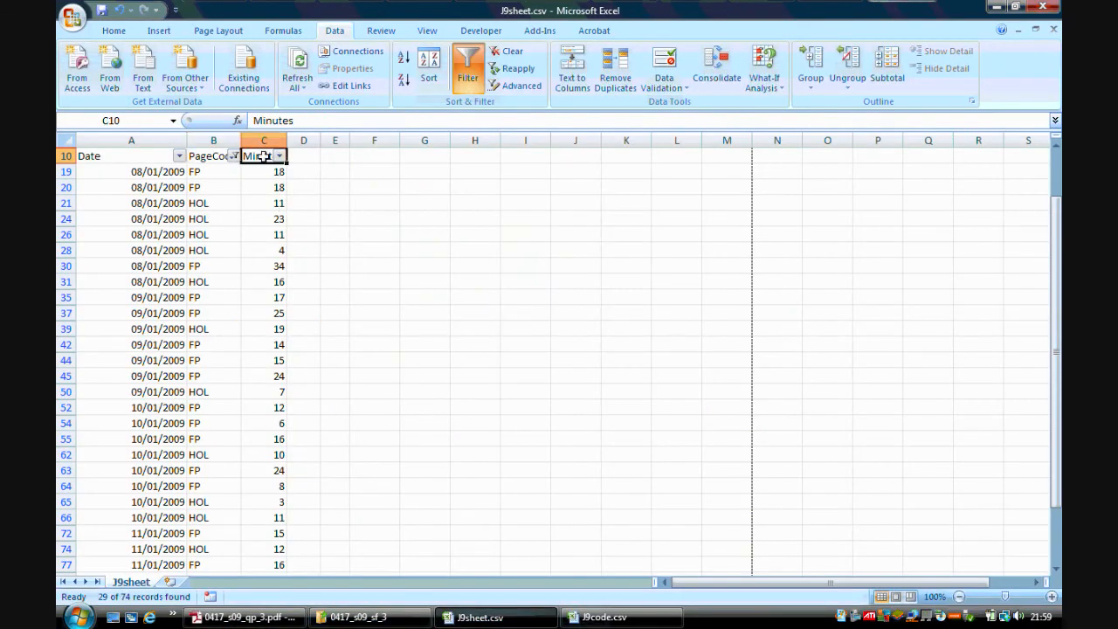
left_click(404, 83)
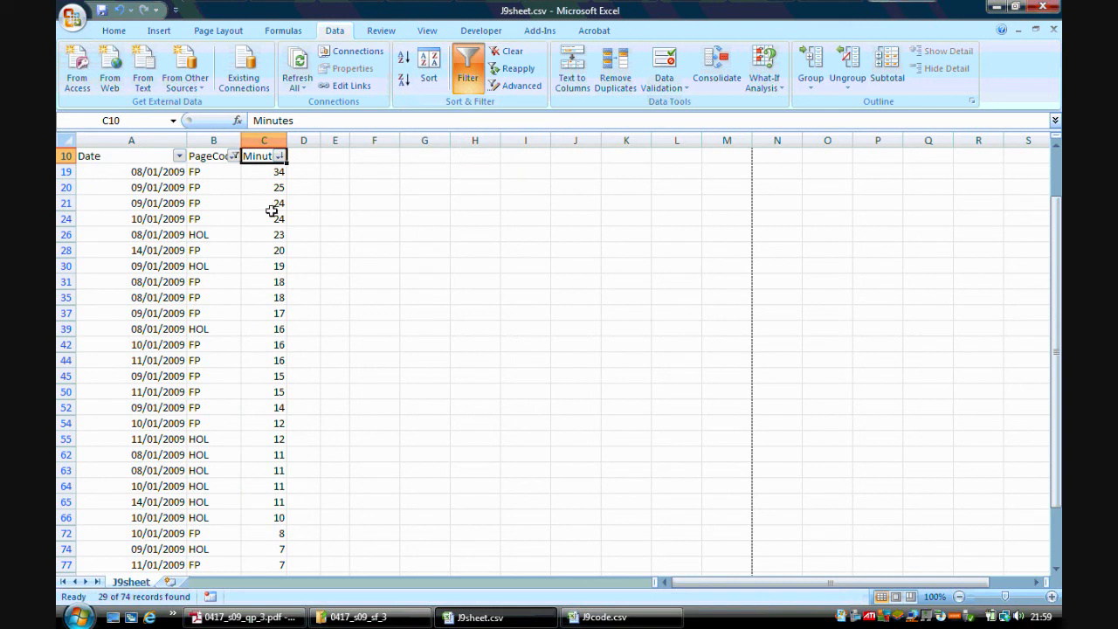
left_click_drag(1059, 244, 1060, 311)
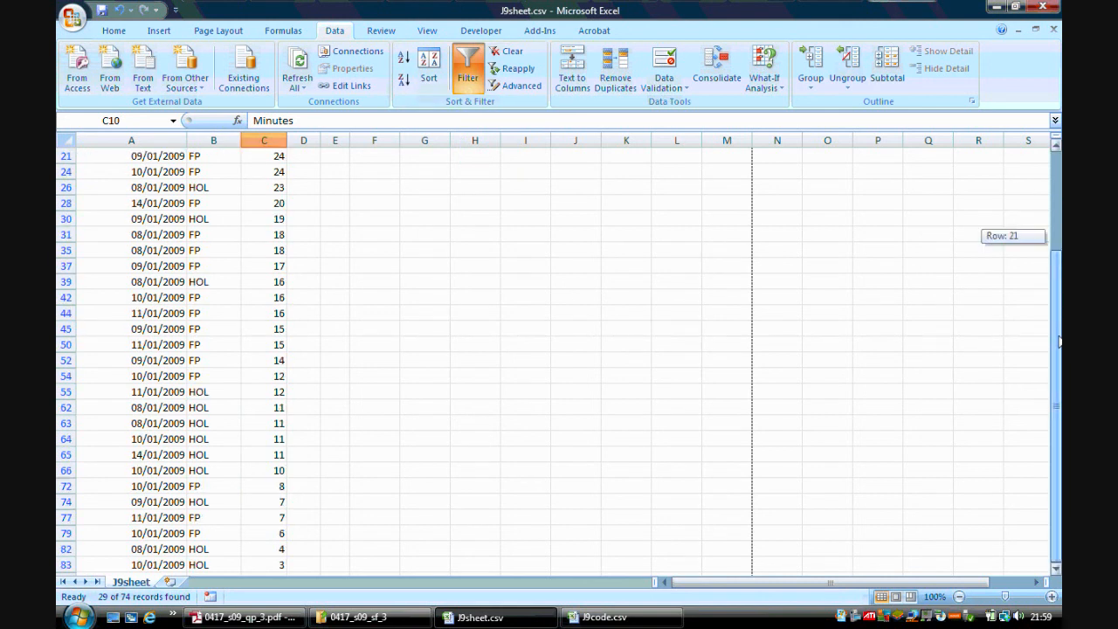
left_click_drag(1058, 241, 1058, 166)
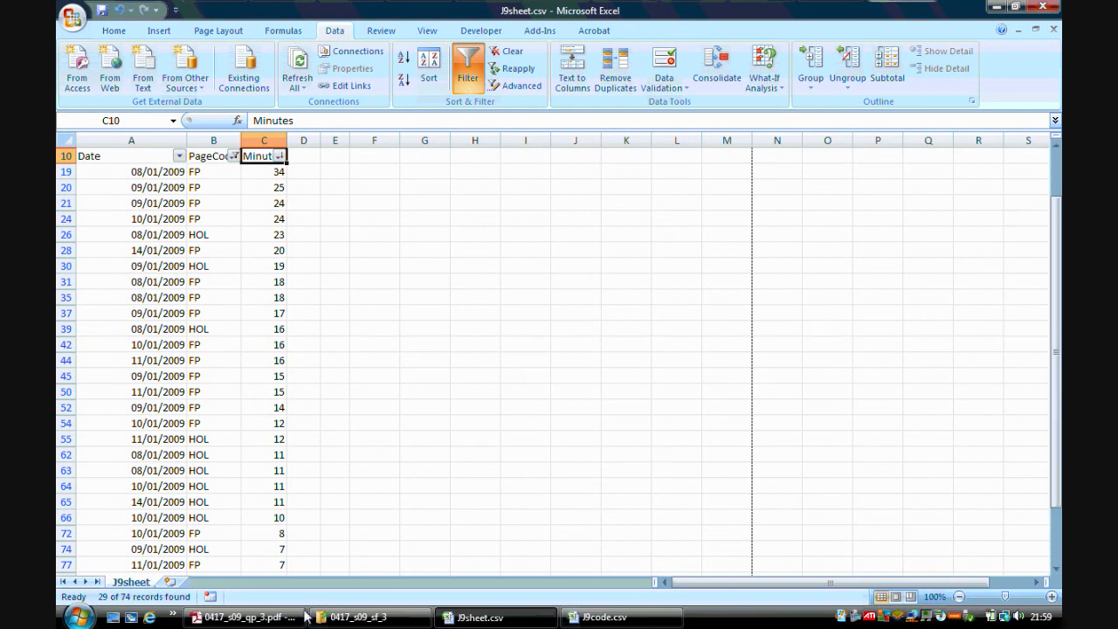
Check the printing requirements of task 54, preview the active sheet's printout with its header details, and close the preview.
left_click(244, 616)
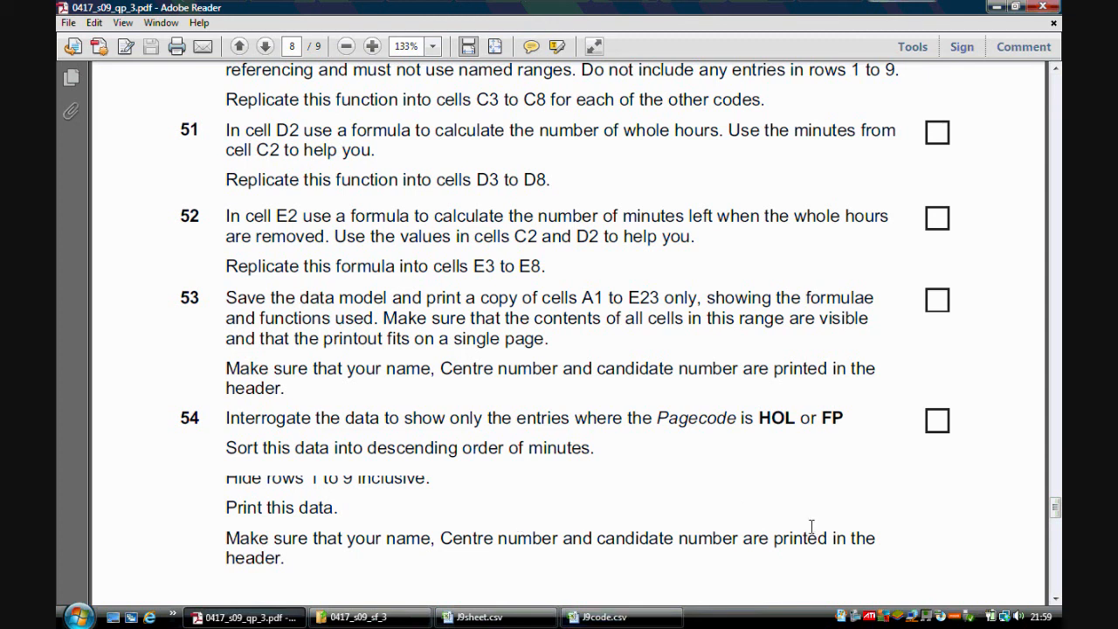
left_click(507, 617)
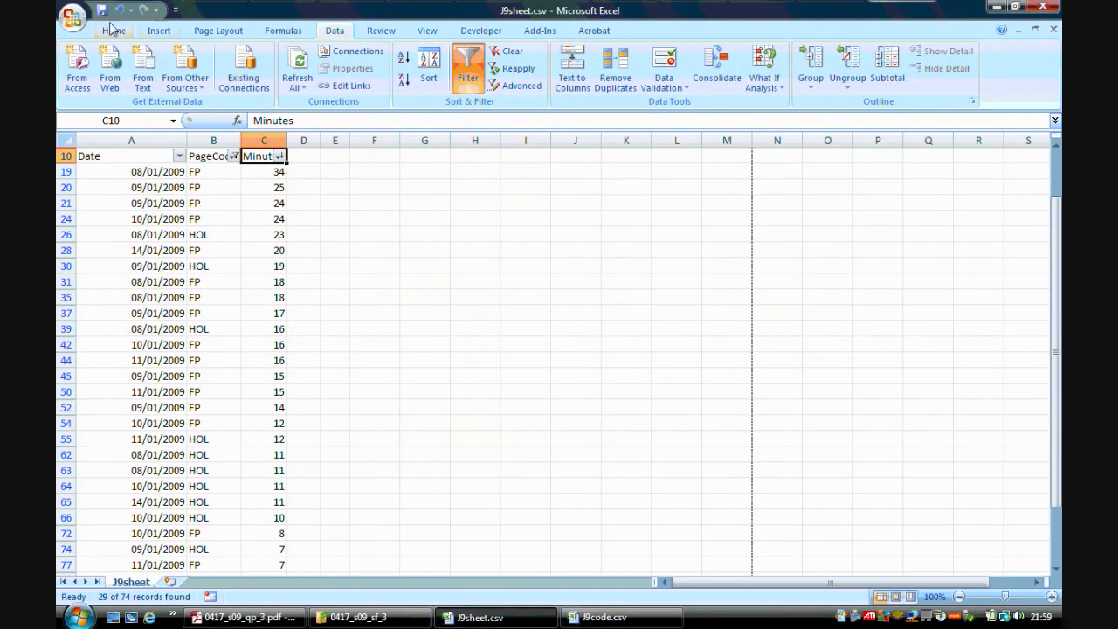
left_click(70, 26)
mouse_move(106, 192)
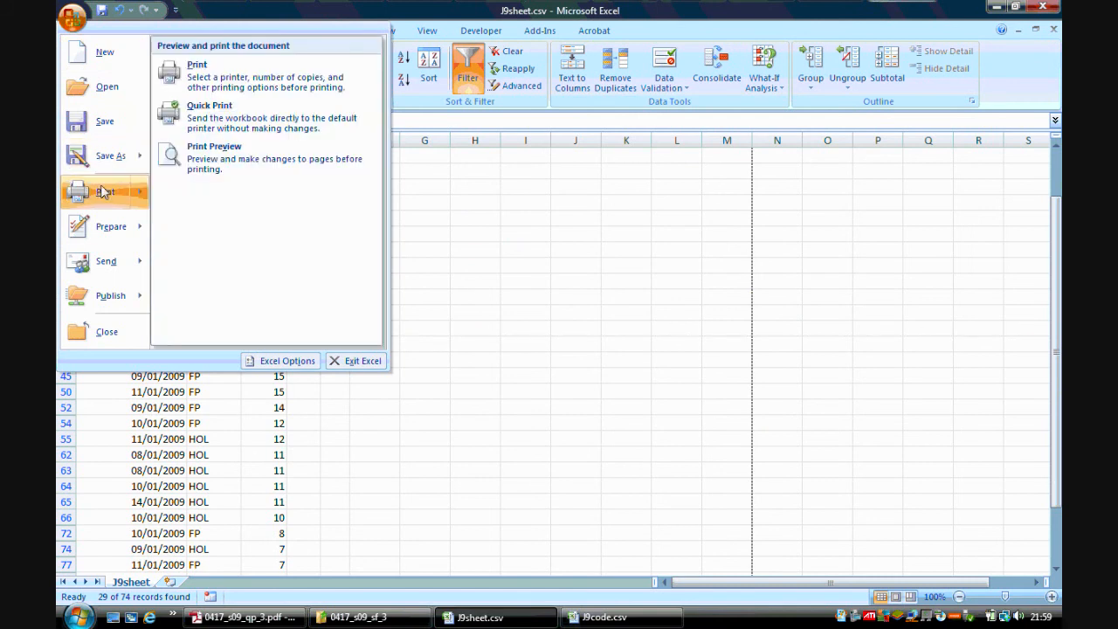
left_click(258, 93)
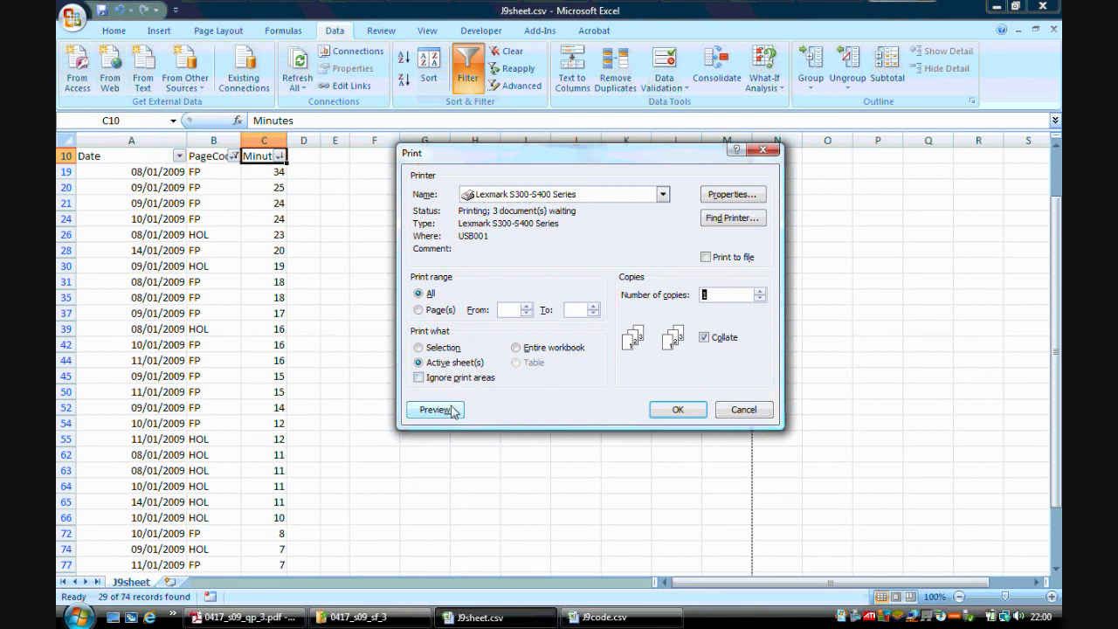
left_click(437, 410)
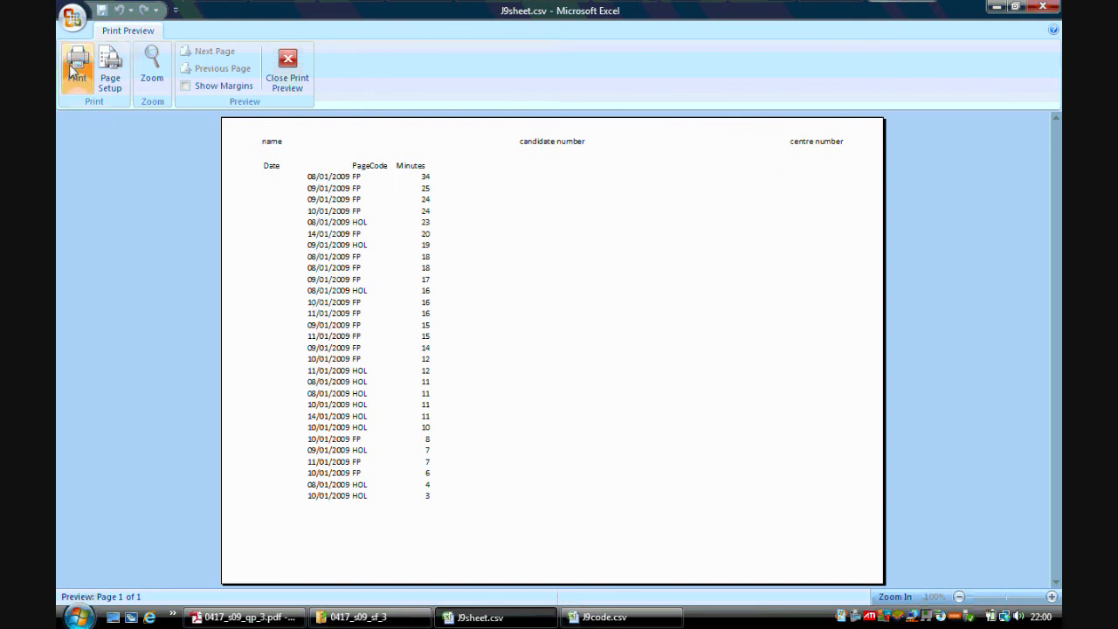
left_click(289, 68)
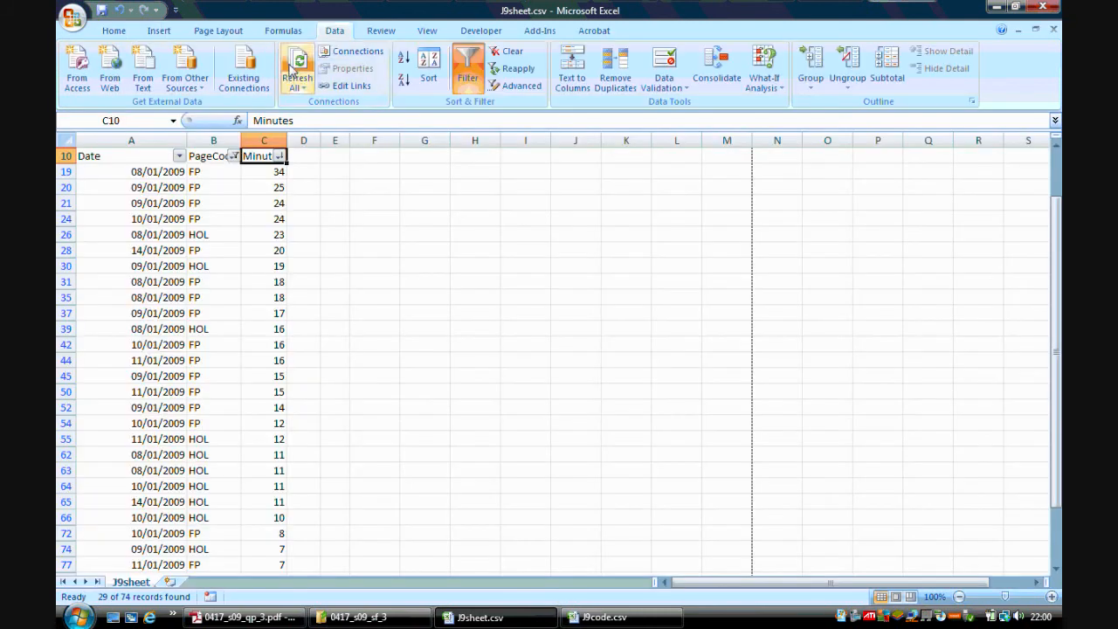
Check the question paper for further tasks, then save J9sheet.csv as the Excel workbook J9sheet.xlsx in the 0417_s09_sf_3 folder.
left_click(254, 619)
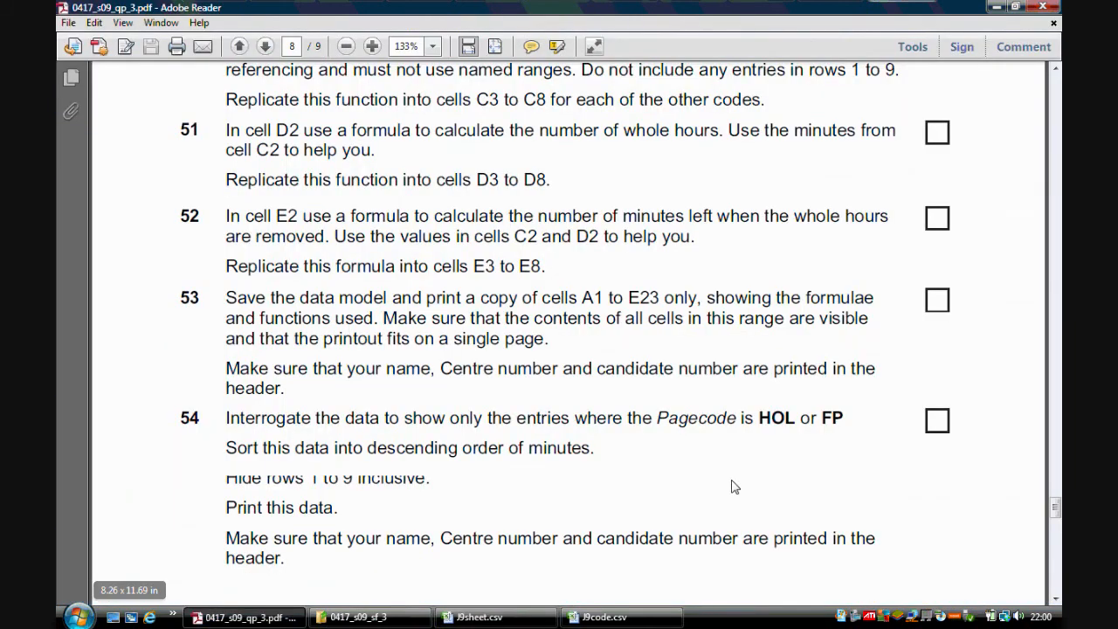
scroll(1057, 521, "down", 2)
left_click_drag(1057, 521, 1057, 539)
left_click(480, 618)
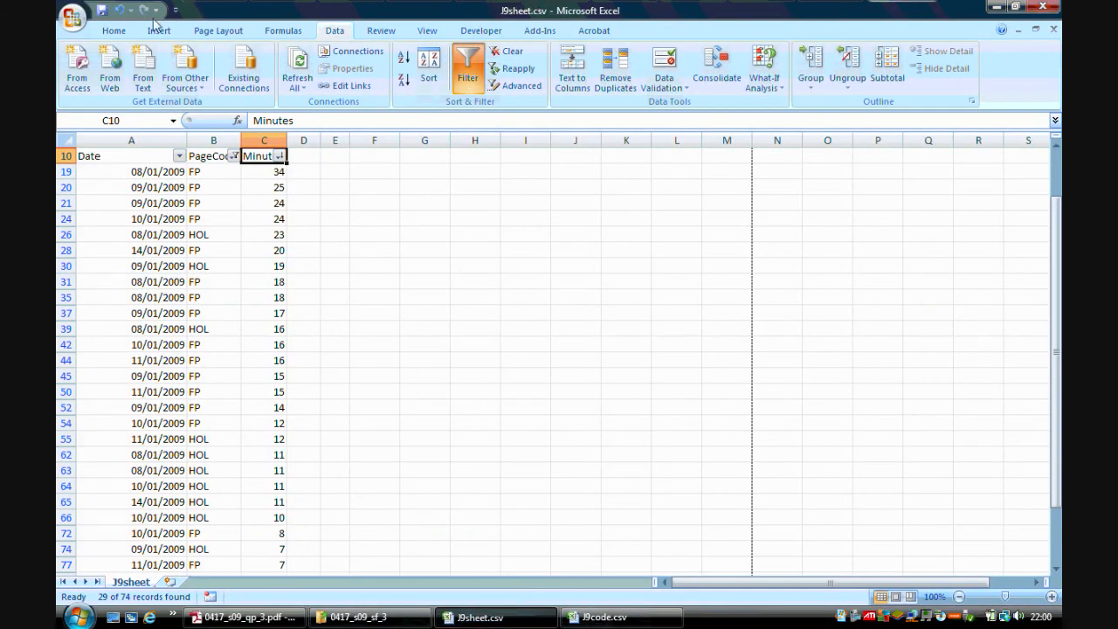
left_click(73, 16)
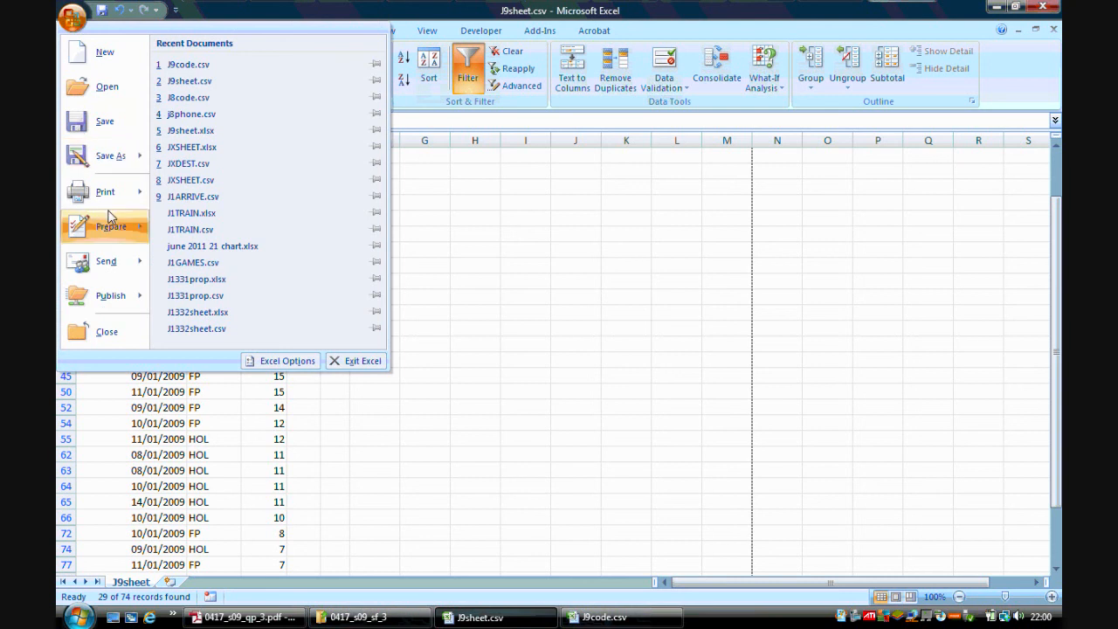
mouse_move(111, 156)
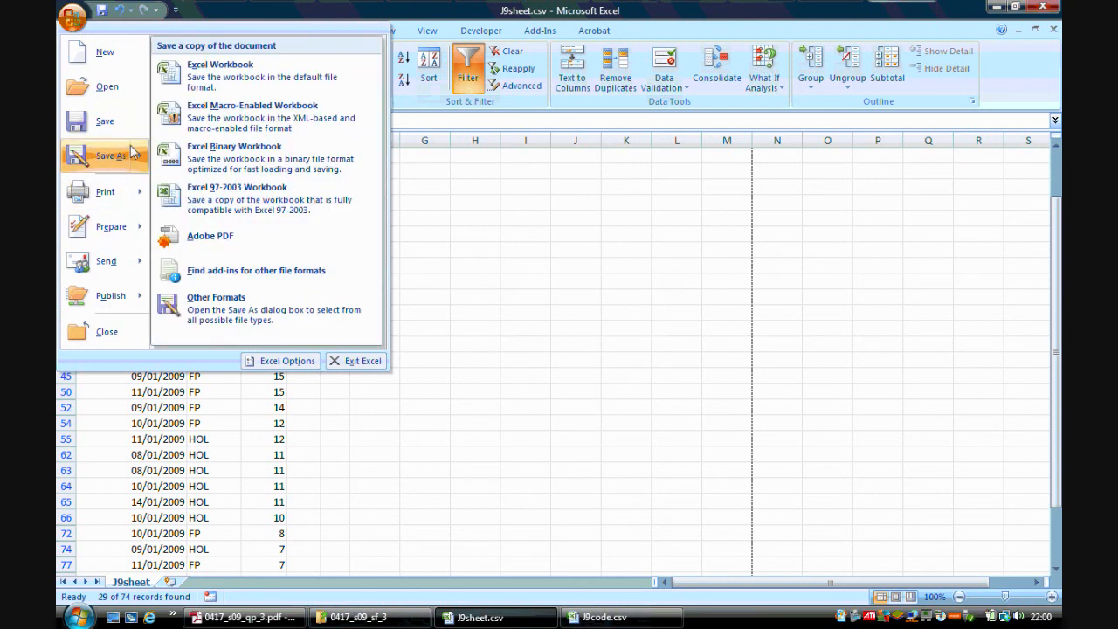
left_click(232, 72)
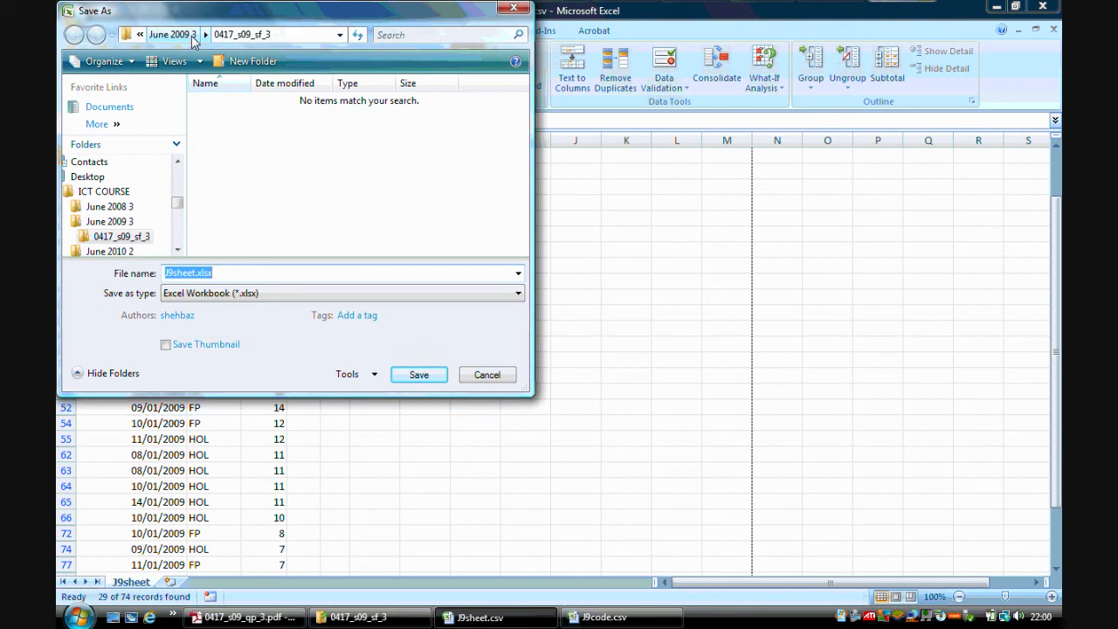
left_click(419, 374)
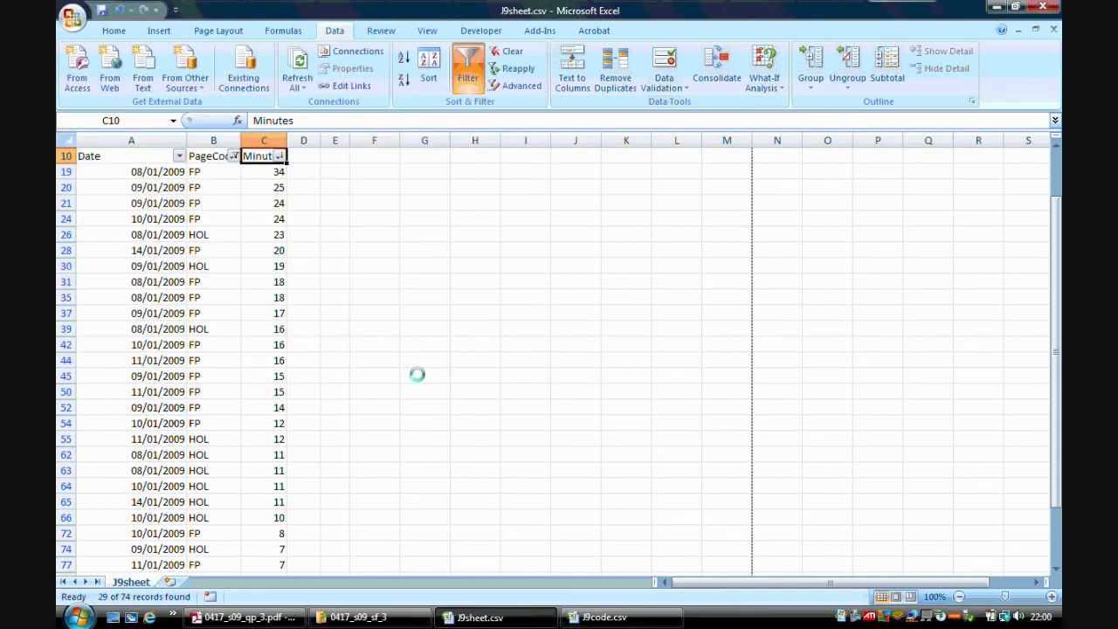
Close J9sheet, J9code.csv without saving its changes, the question paper PDF and the 0417_s09_sf_3 folder window.
left_click(1044, 7)
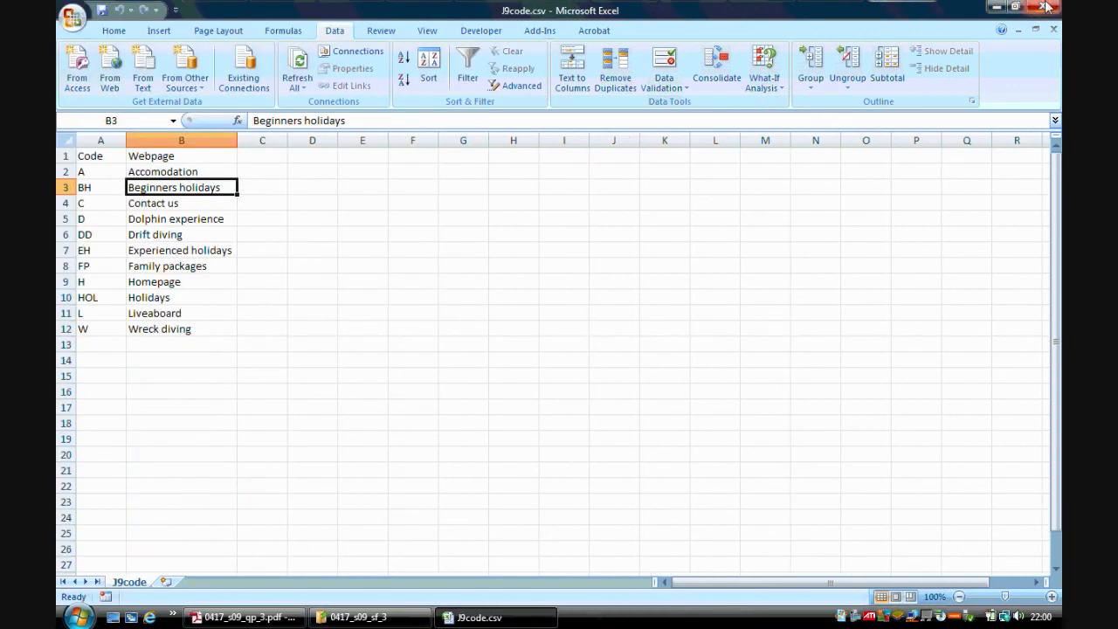
left_click(1045, 7)
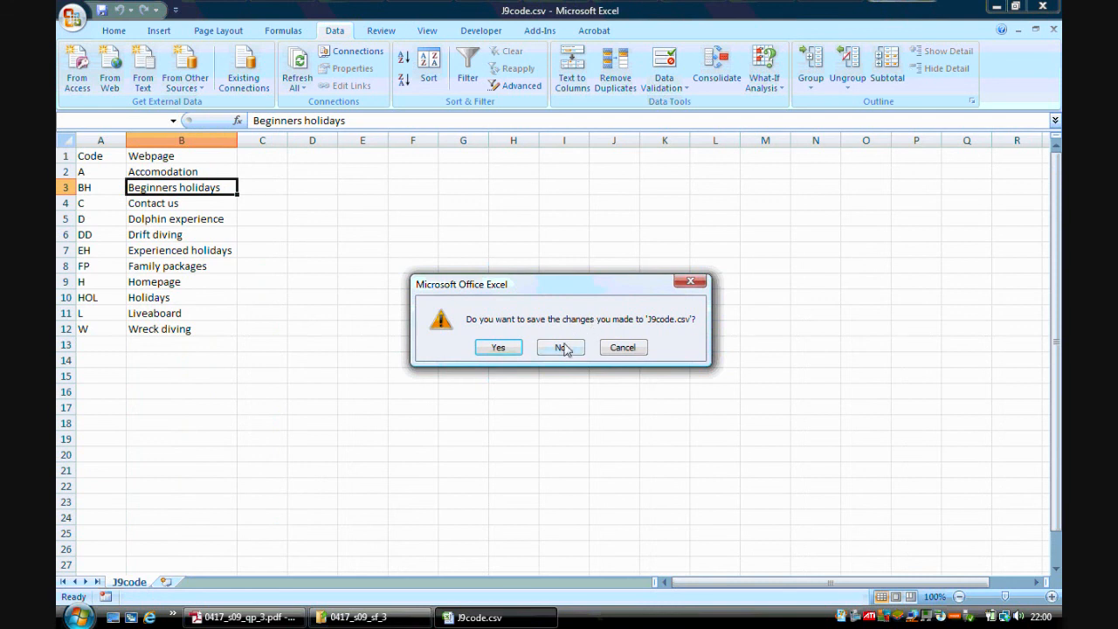
left_click(565, 349)
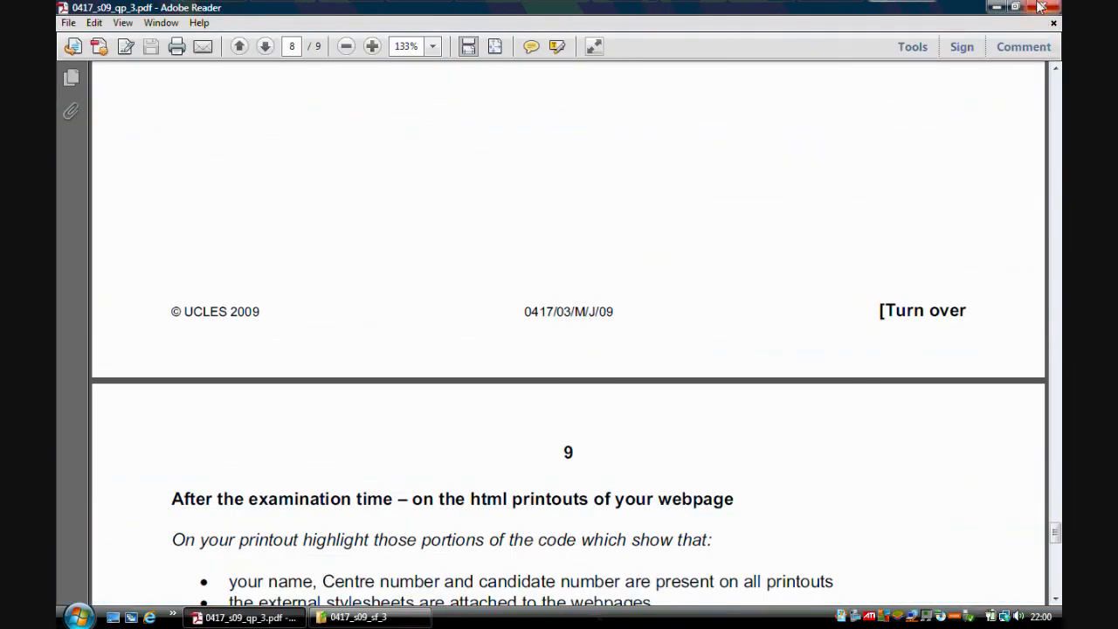
left_click(1042, 8)
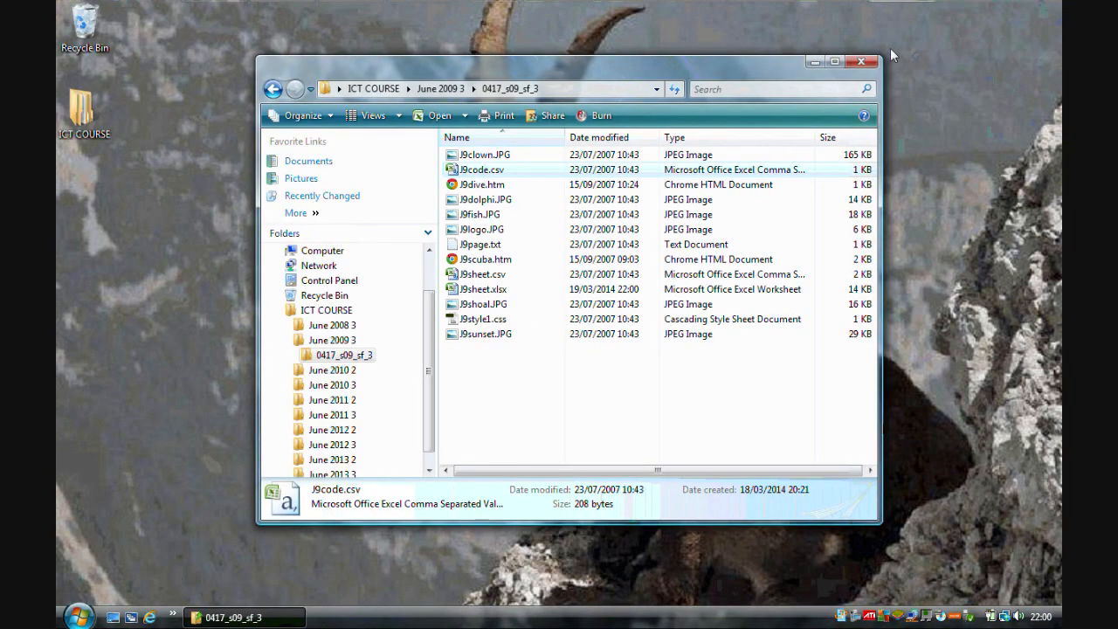
left_click(861, 61)
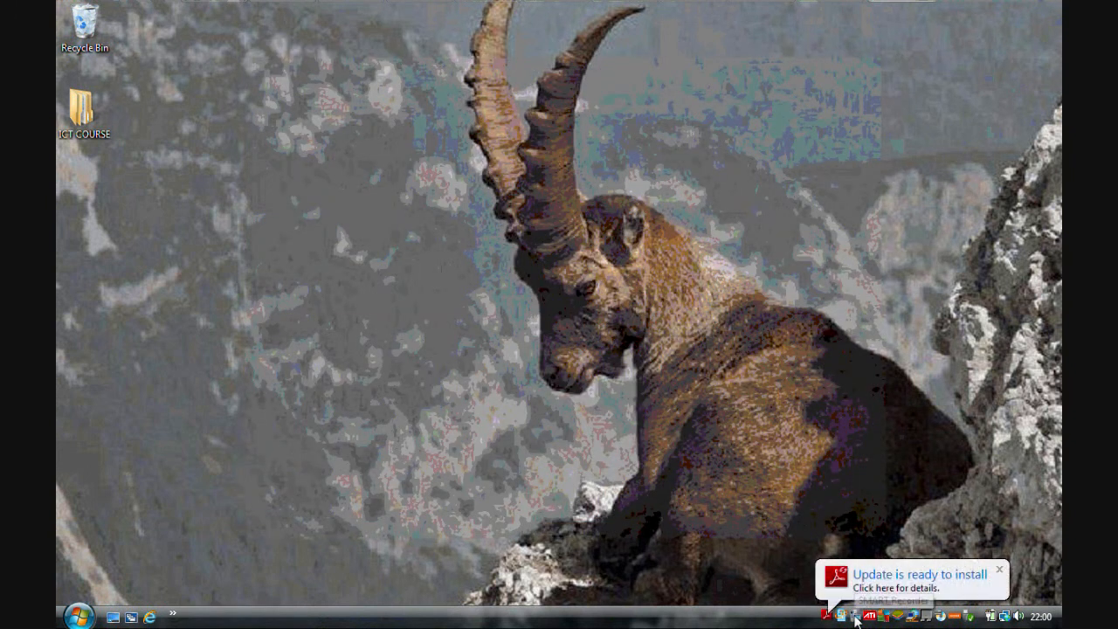
right_click(856, 616)
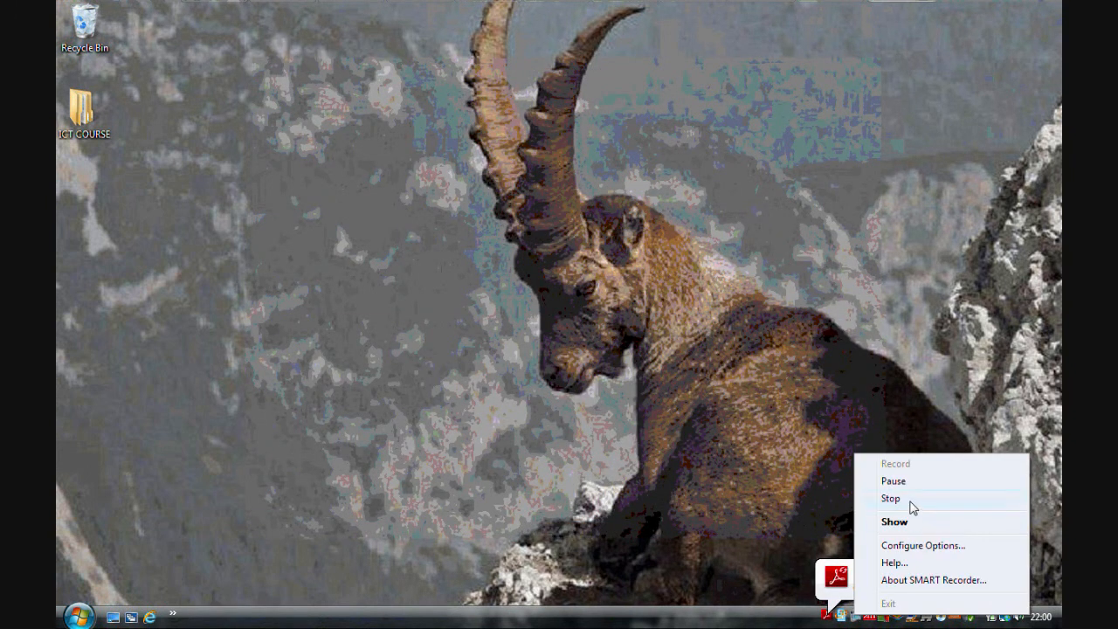